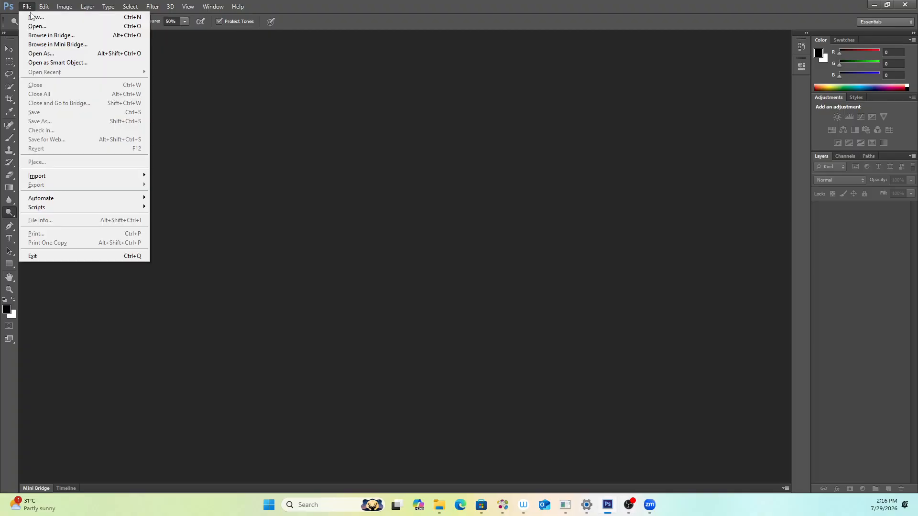
Create a landscape document from the International Paper A4 preset, with width 297 mm and height 210 mm.
click(28, 16)
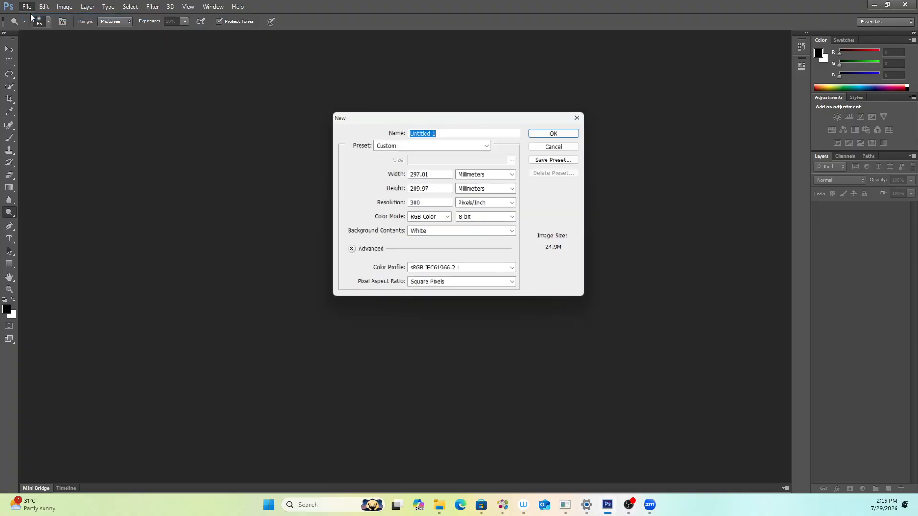
click(413, 146)
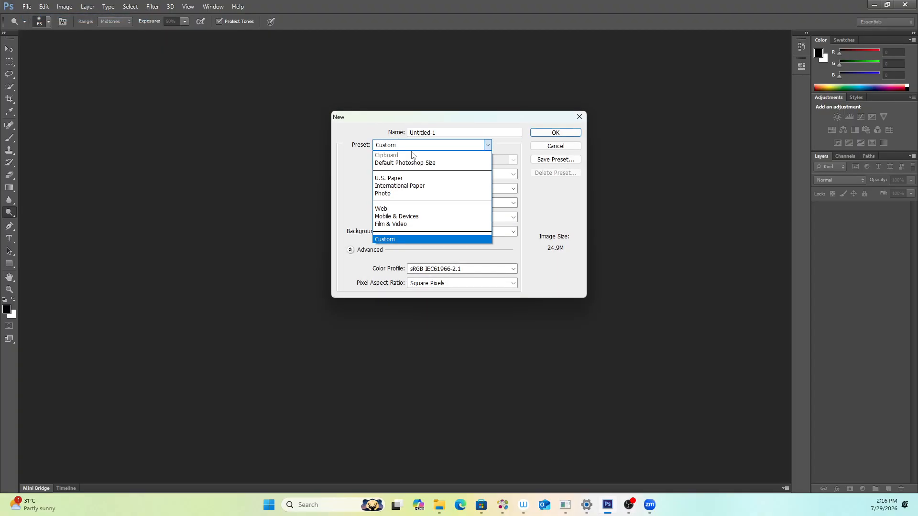
click(421, 185)
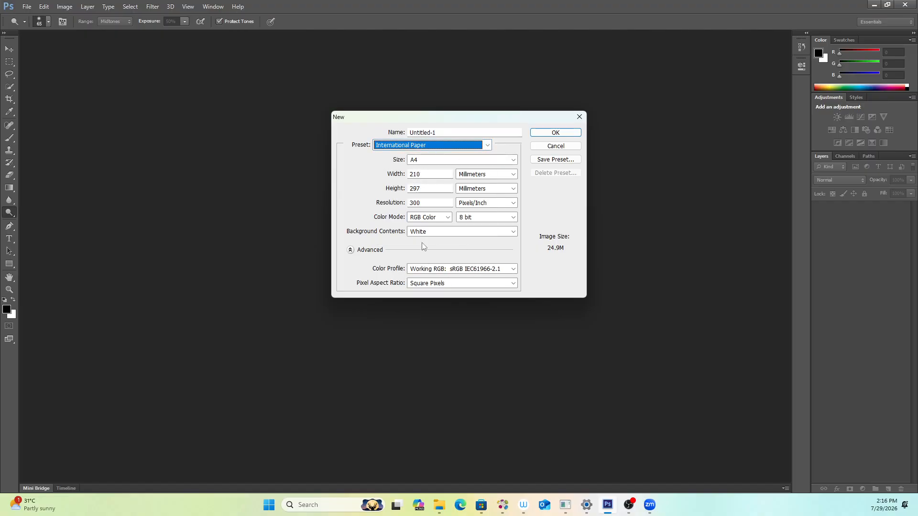
double_click(429, 174)
text(297)
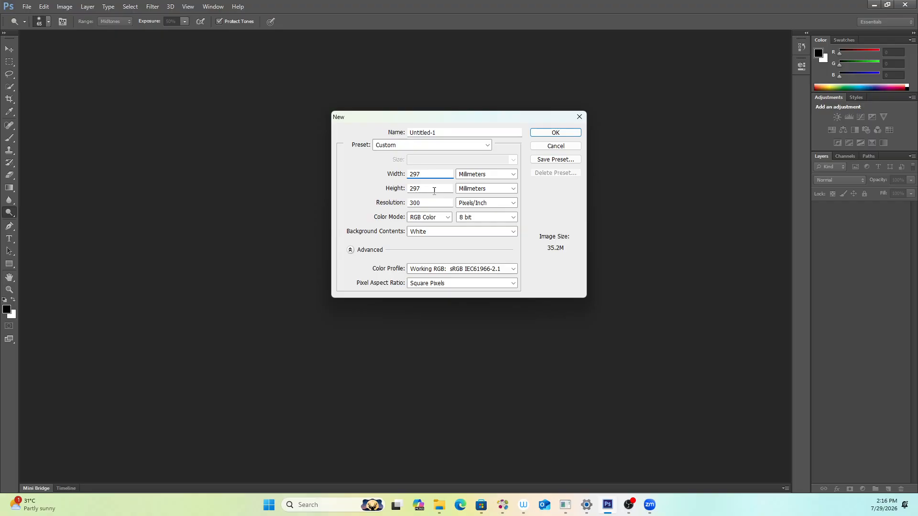
key(Tab)
text(210)
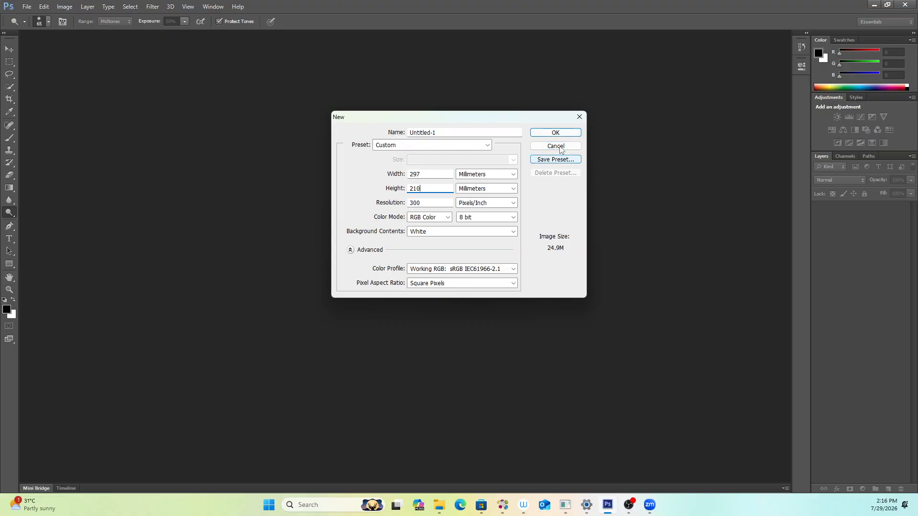
click(556, 133)
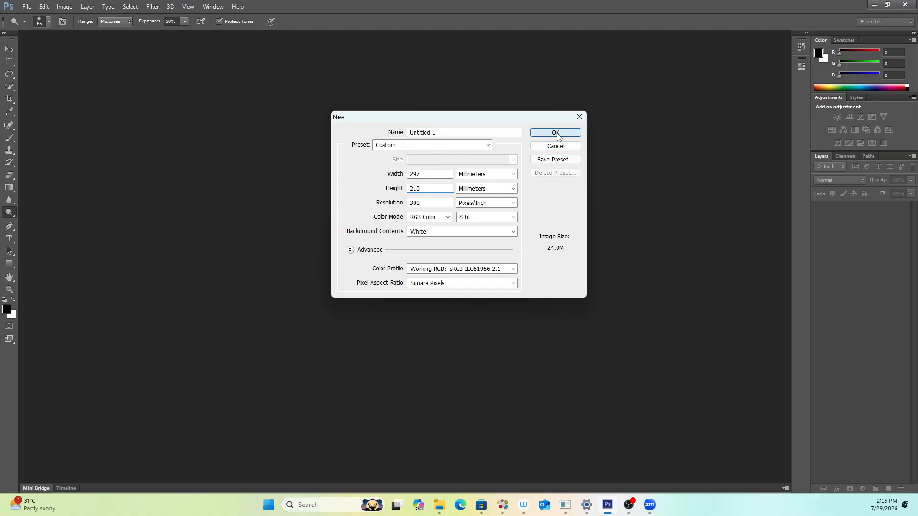
Detach the document into its own floating window and fit the whole canvas inside it at about 30% zoom.
drag(82, 34, 185, 58)
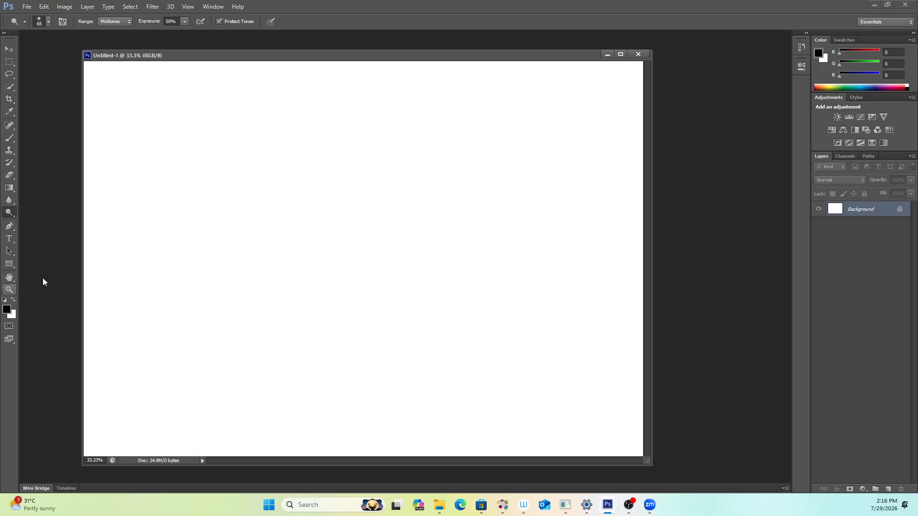
key(z)
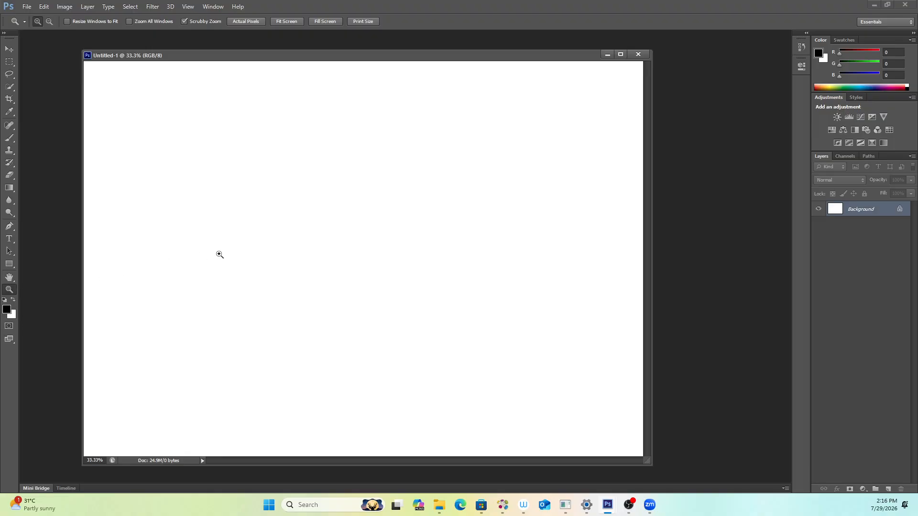
mouse_move(222, 254)
mouse_down()
mouse_move(207, 256)
mouse_move(219, 257)
mouse_up()
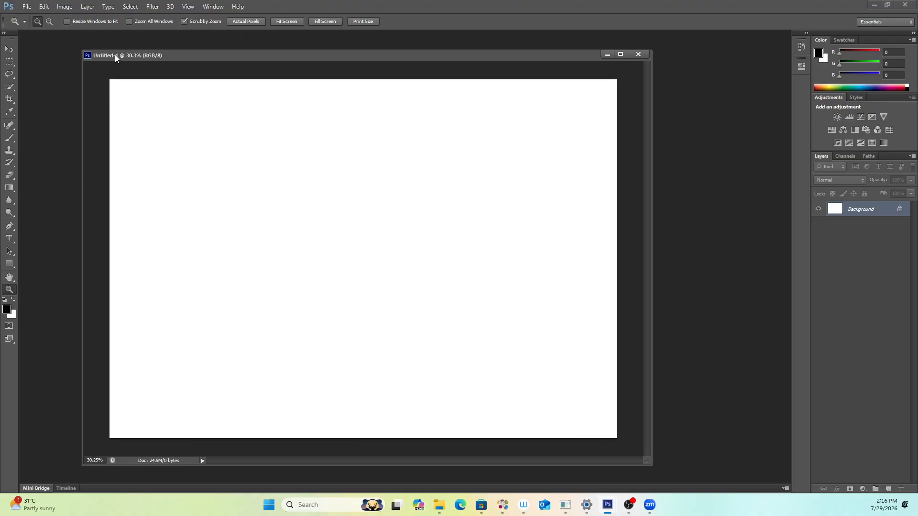
drag(116, 58, 111, 60)
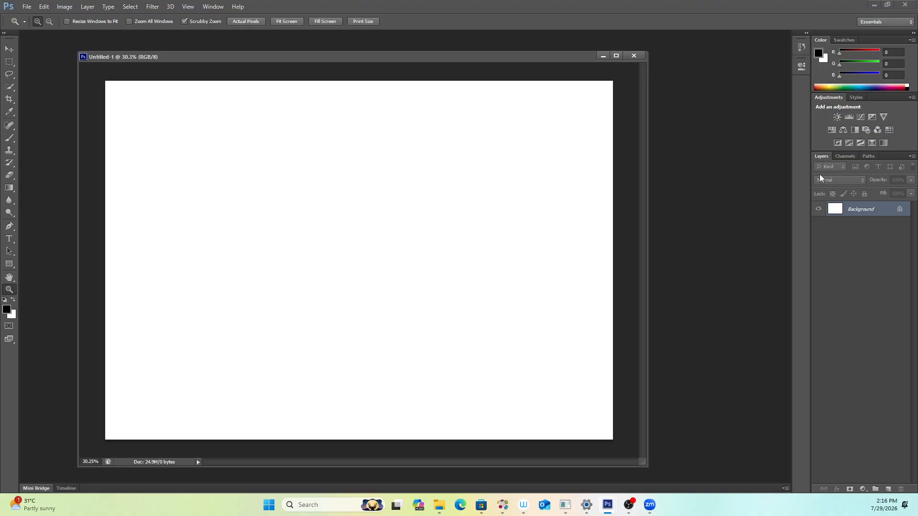
Switch the workspace to Painting and return to Essentials (Default).
click(212, 6)
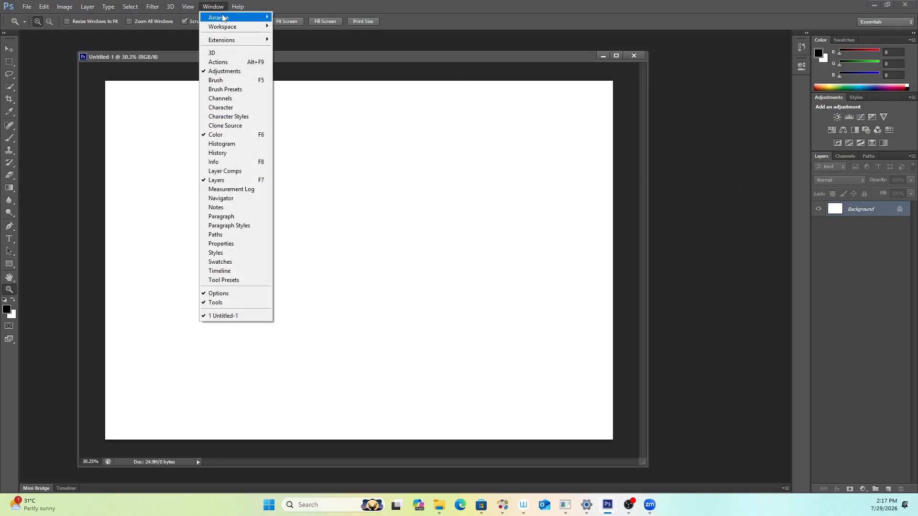
mouse_move(223, 18)
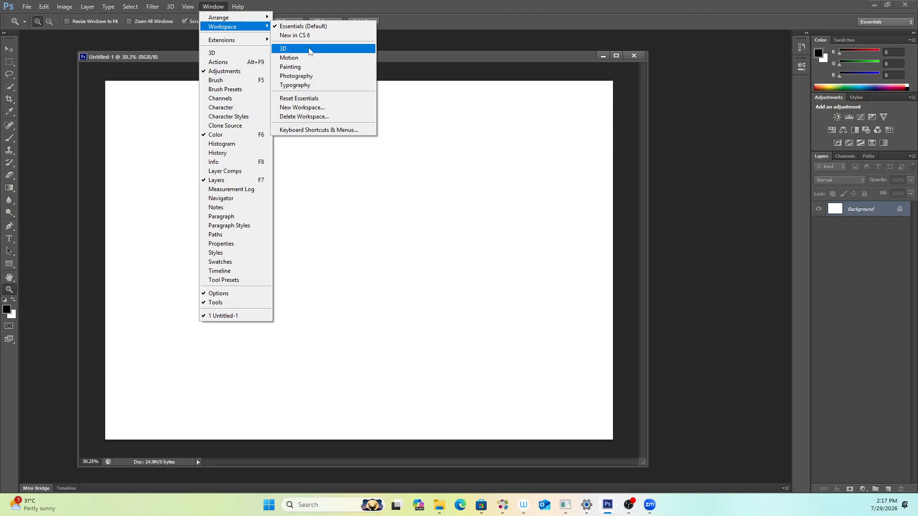
click(205, 7)
click(206, 6)
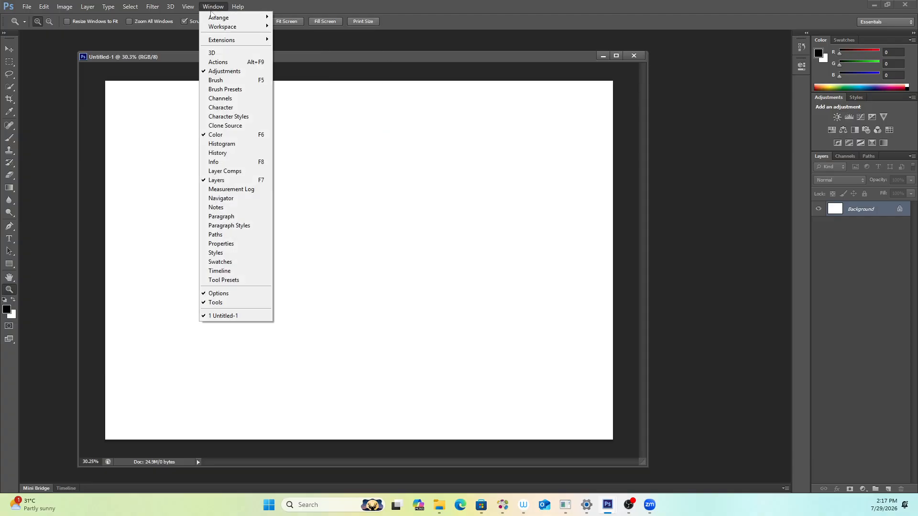
mouse_move(222, 27)
click(307, 67)
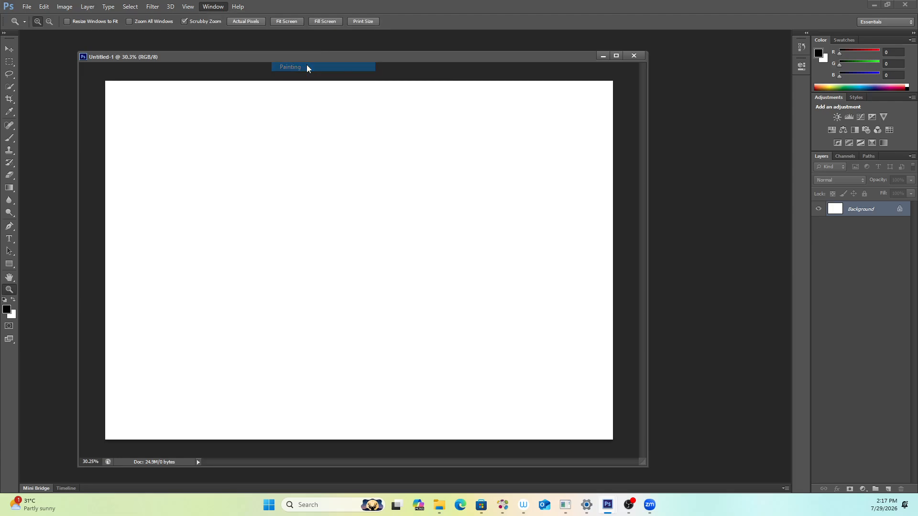
click(213, 6)
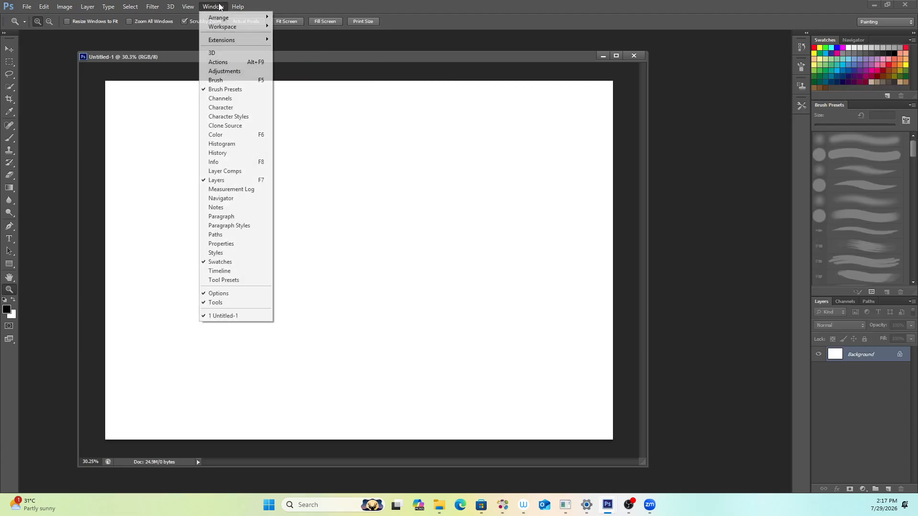
mouse_move(228, 27)
click(306, 27)
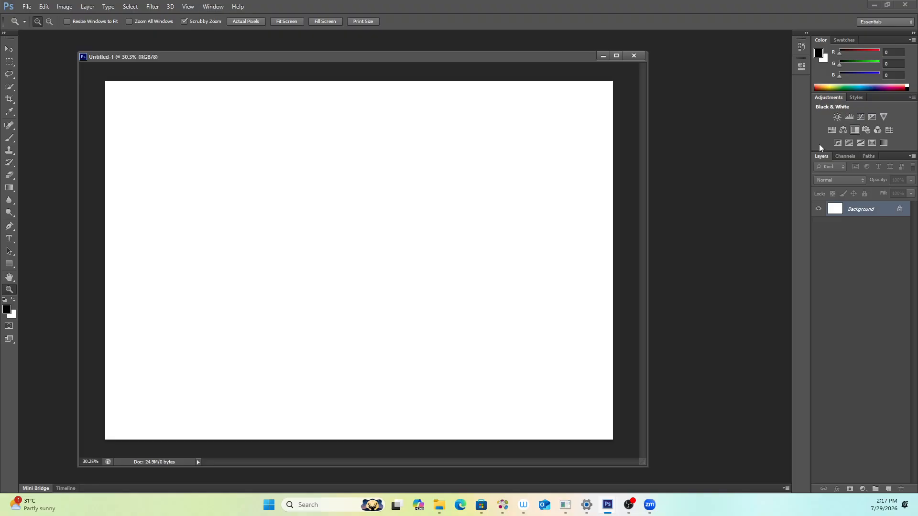
Show the document's History, float it beside the canvas and lengthen it to fit more entries.
click(213, 7)
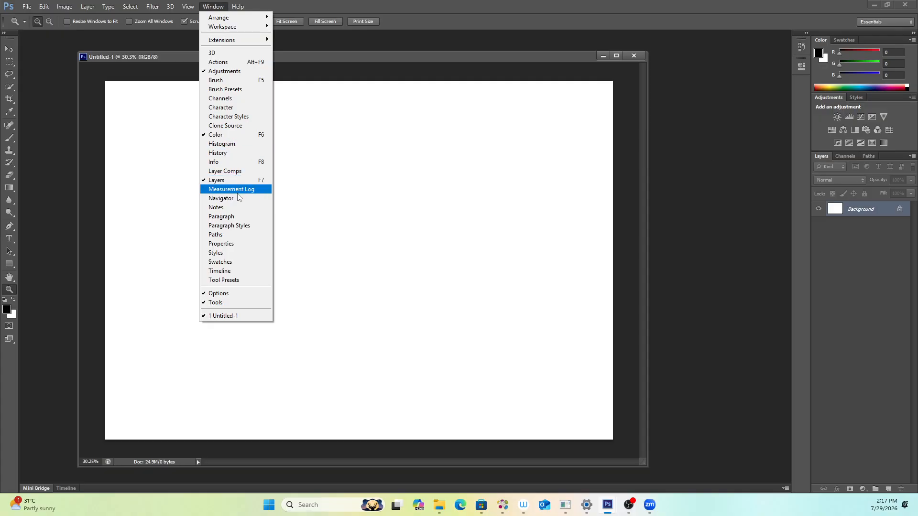
click(232, 153)
drag(706, 44, 733, 71)
drag(732, 126, 732, 268)
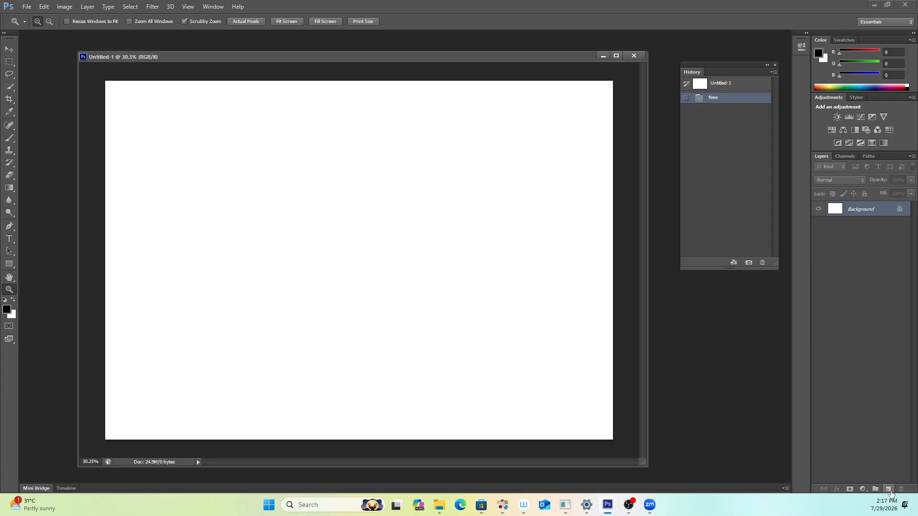
Add a new layer above the background and paint a few black test squiggles with the Brush tool.
click(888, 490)
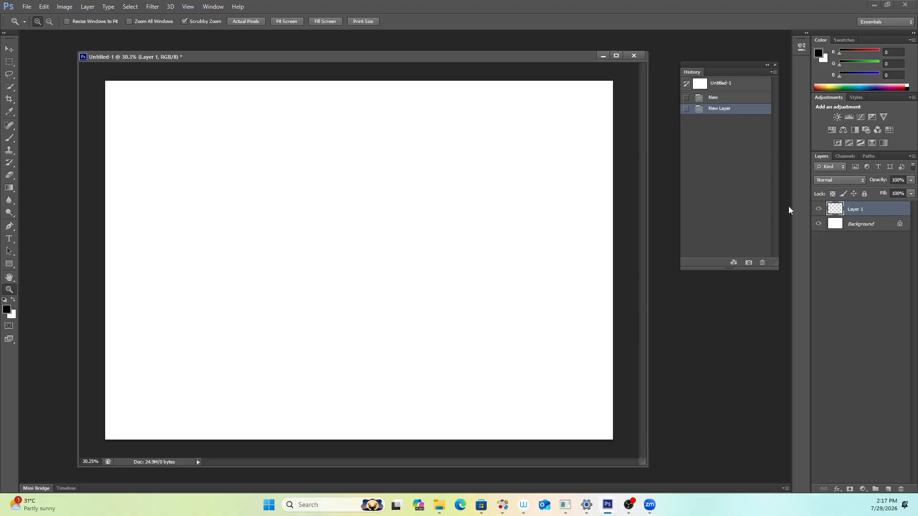
click(9, 138)
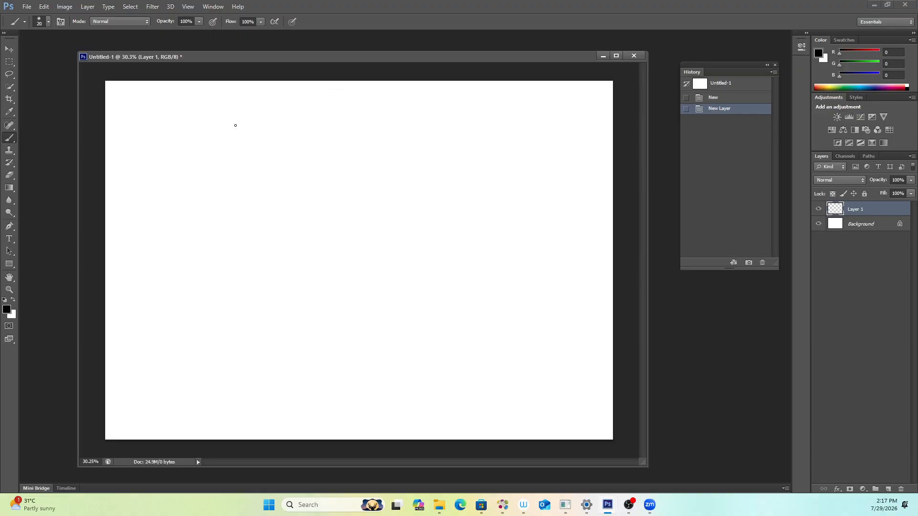
mouse_move(228, 122)
mouse_down()
mouse_move(244, 157)
mouse_move(222, 172)
mouse_up()
mouse_move(282, 153)
mouse_down()
mouse_move(286, 205)
mouse_move(255, 223)
mouse_up()
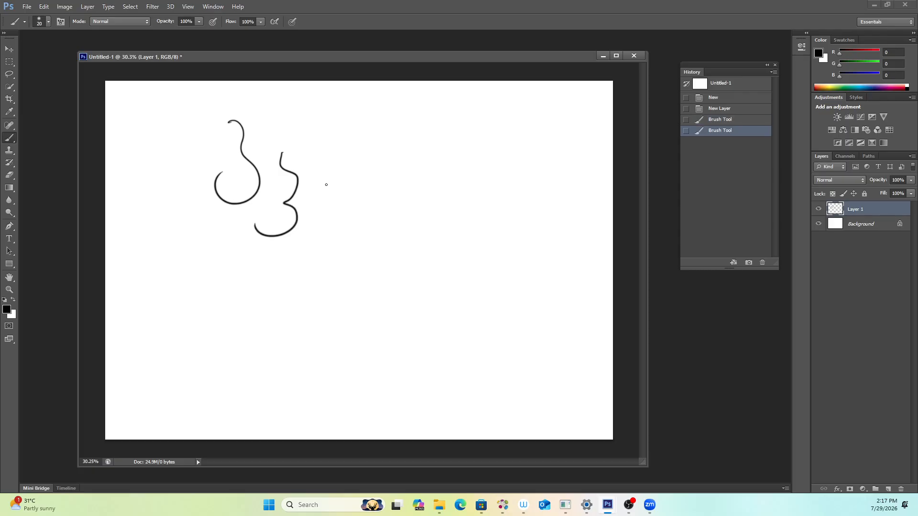
mouse_move(318, 185)
mouse_down()
mouse_move(349, 244)
mouse_move(298, 279)
mouse_move(257, 284)
mouse_up()
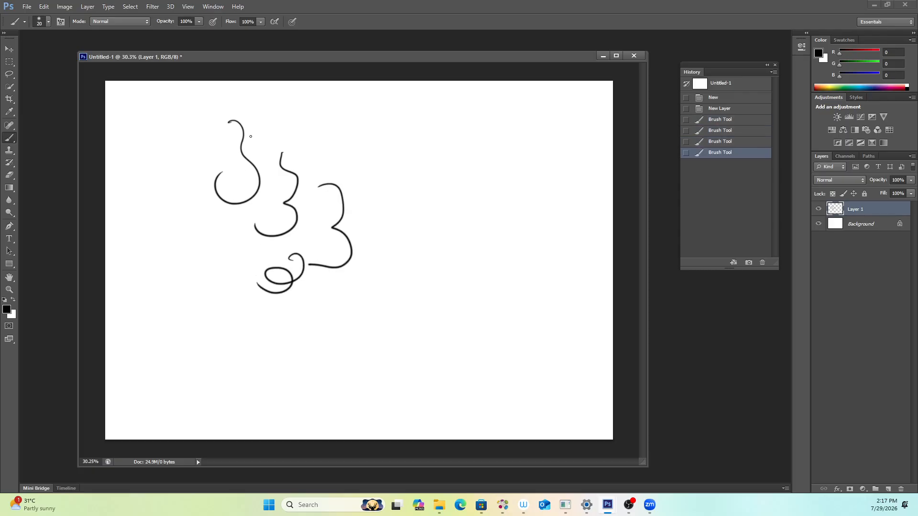
Erase parts of the uppermost squiggle with the Eraser tool.
key(e)
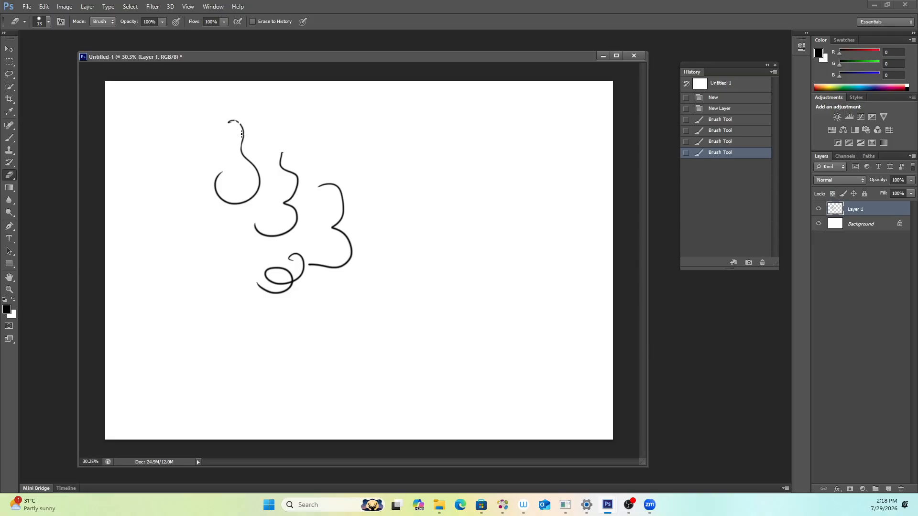
drag(240, 144, 251, 162)
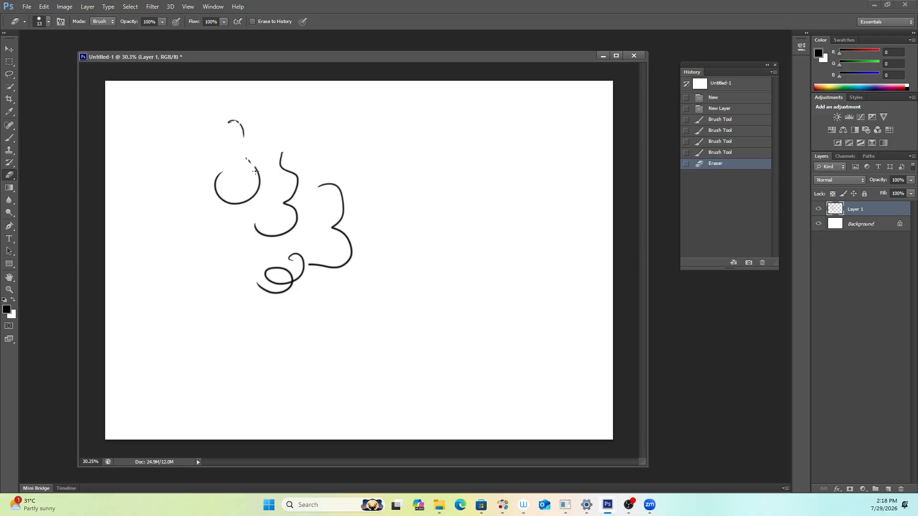
drag(263, 192, 266, 191)
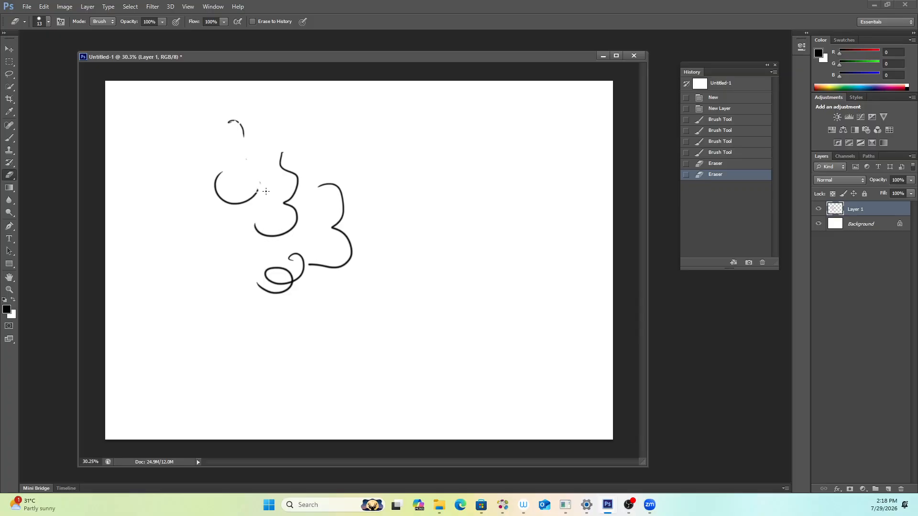
click(255, 219)
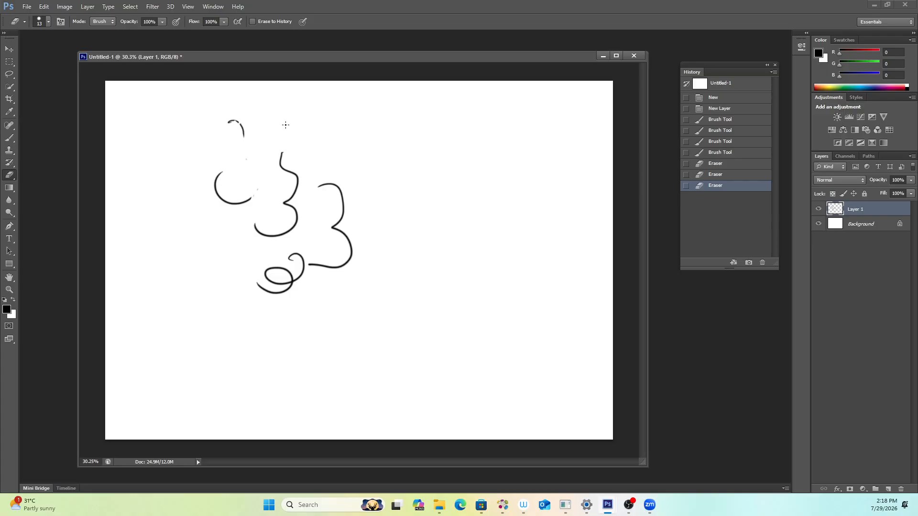
Paint the two square bracket symbols "[" and "]" in quotation marks near the canvas's upper edge with the Brush tool.
key(b)
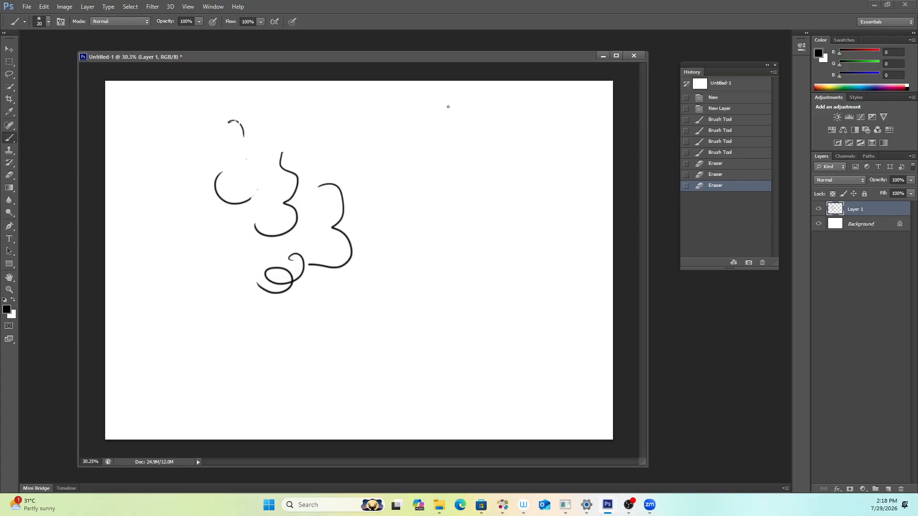
drag(429, 133, 441, 134)
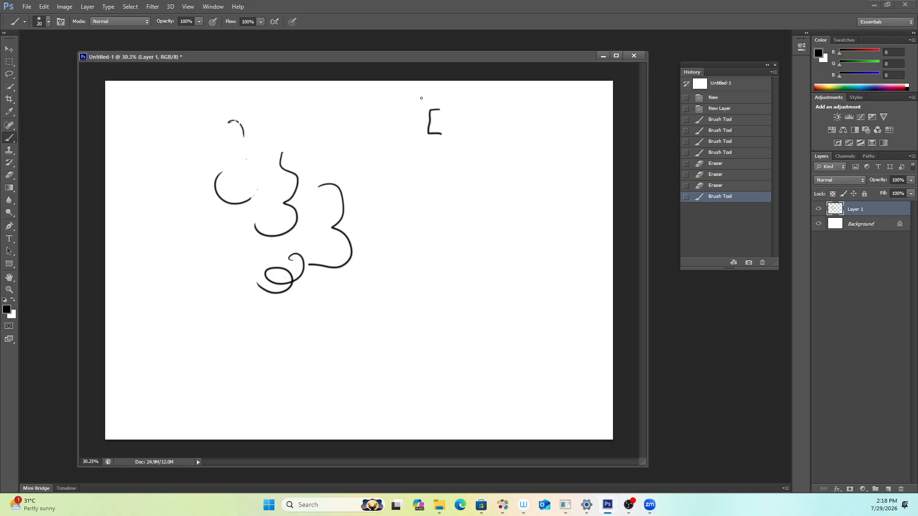
drag(418, 98, 421, 101)
drag(421, 99, 507, 108)
mouse_move(508, 98)
mouse_down()
mouse_move(526, 106)
mouse_move(535, 137)
mouse_move(519, 139)
mouse_up()
drag(548, 101, 551, 107)
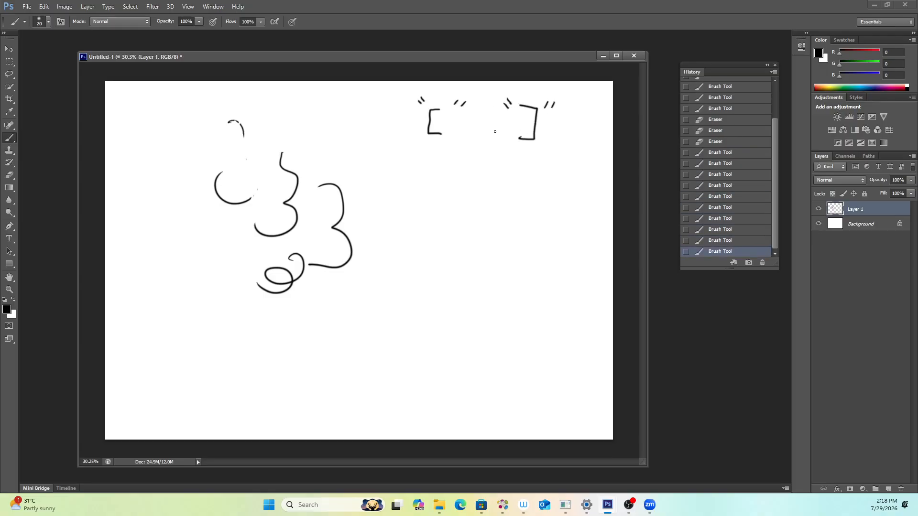
drag(431, 134, 443, 134)
Adjust the brush to a thicker size and paint an upward arrow below the closing bracket.
key(bracketright)
key(bracketright)
key(bracketright)
key(bracketright)
key(bracketright)
key(bracketright)
key(bracketright)
key(bracketright)
key(bracketleft)
key(bracketleft)
key(bracketleft)
key(bracketleft)
key(bracketleft)
key(bracketleft)
drag(524, 184, 526, 151)
mouse_move(515, 161)
mouse_down()
mouse_move(526, 149)
mouse_move(536, 161)
mouse_up()
Reduce the brush to 70 px and handwrite "Enlarge" below the closing bracket's arrow.
key(bracketleft)
key(bracketleft)
mouse_move(502, 206)
mouse_down()
mouse_move(494, 211)
mouse_move(501, 218)
mouse_up()
drag(495, 212, 511, 214)
mouse_move(519, 204)
mouse_down()
mouse_move(517, 213)
mouse_move(529, 213)
mouse_up()
mouse_move(532, 213)
mouse_down()
mouse_move(539, 206)
mouse_move(541, 223)
mouse_up()
drag(547, 215, 554, 217)
Paint an upward arrow below the opening bracket and handwrite "Shrink" beneath it.
drag(436, 184, 436, 149)
mouse_move(429, 159)
mouse_down()
mouse_move(437, 148)
mouse_move(446, 167)
mouse_up()
mouse_move(384, 211)
mouse_down()
mouse_move(374, 228)
mouse_move(388, 228)
mouse_up()
drag(388, 221, 403, 229)
drag(404, 223, 411, 228)
drag(414, 228, 421, 221)
drag(423, 214, 426, 220)
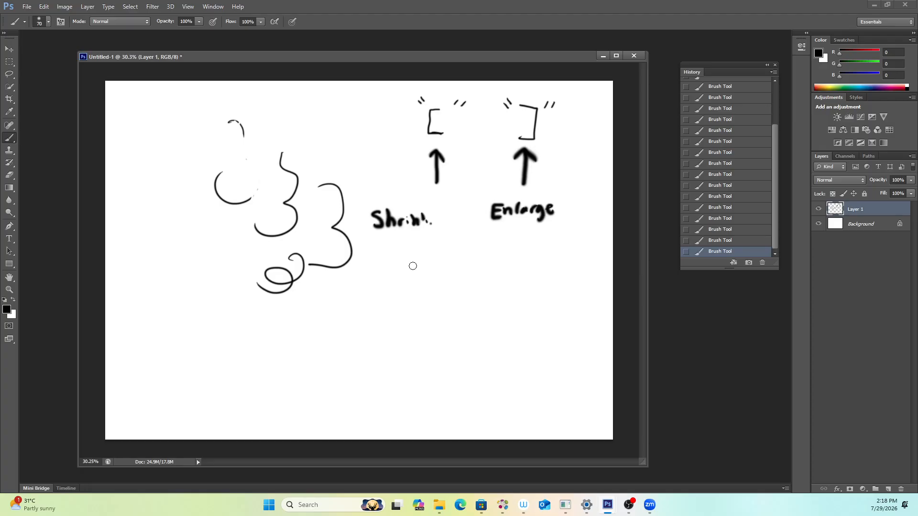
Enlarge the brush to a very large size and stamp one big soft black dot below "Enlarge".
key(bracketright)
key(bracketright)
key(bracketright)
key(bracketright)
key(bracketright)
key(bracketright)
key(bracketright)
key(bracketright)
key(bracketright)
key(bracketright)
key(bracketright)
key(bracketright)
key(bracketright)
key(bracketright)
key(bracketright)
key(bracketright)
click(520, 277)
Shrink the brush to 100 px and stamp one small black dot below "Shrink".
key(bracketleft)
key(bracketleft)
key(bracketleft)
key(bracketleft)
key(bracketleft)
key(bracketleft)
key(bracketleft)
key(bracketleft)
key(bracketleft)
key(bracketleft)
key(bracketleft)
key(bracketleft)
key(bracketleft)
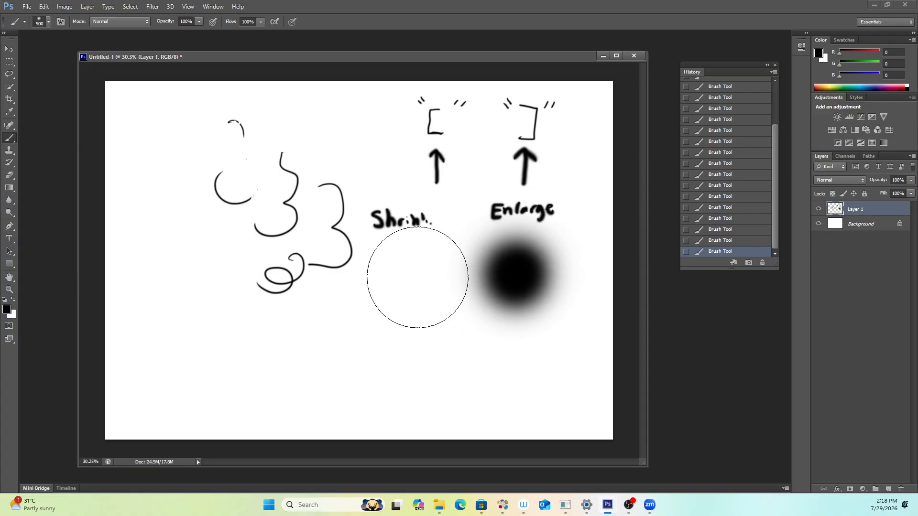
click(421, 278)
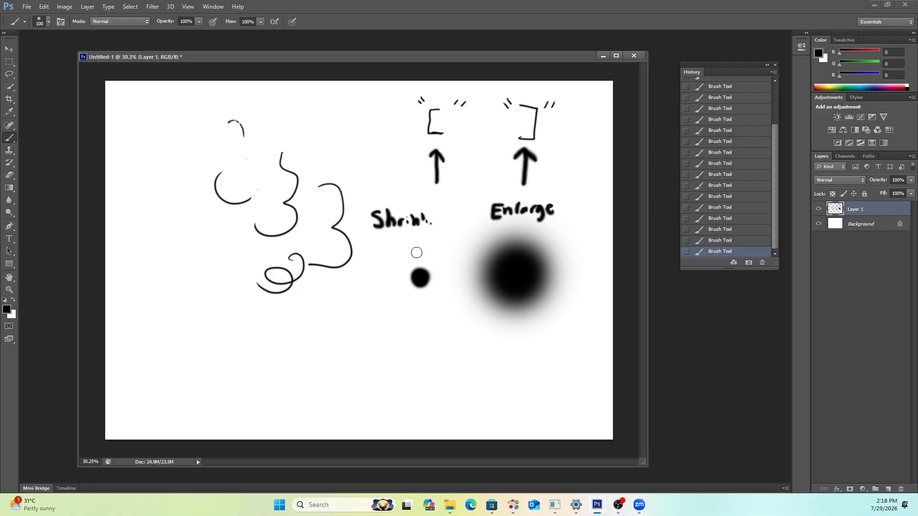
Show the Brush settings and place the Brush Presets as a separate floating panel beside them.
click(213, 7)
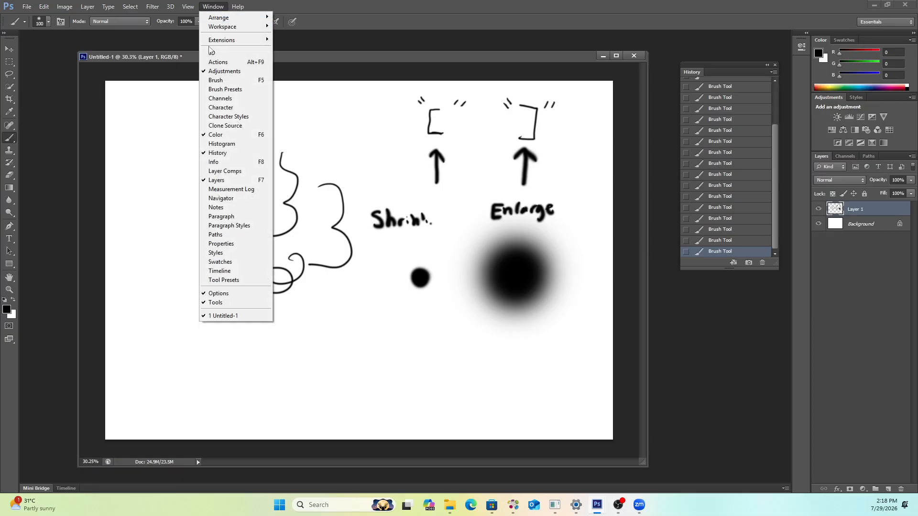
click(216, 80)
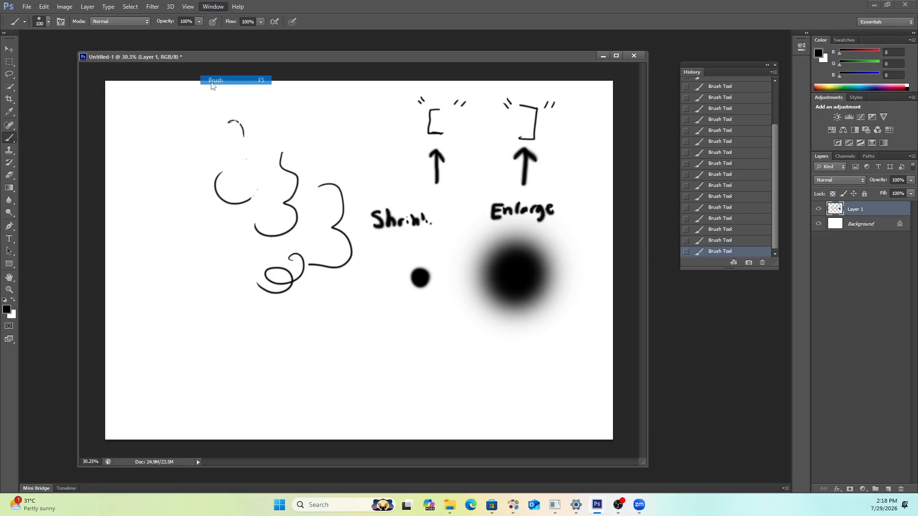
mouse_move(629, 61)
mouse_down()
mouse_move(661, 281)
mouse_move(430, 93)
mouse_move(641, 122)
mouse_move(649, 105)
mouse_up()
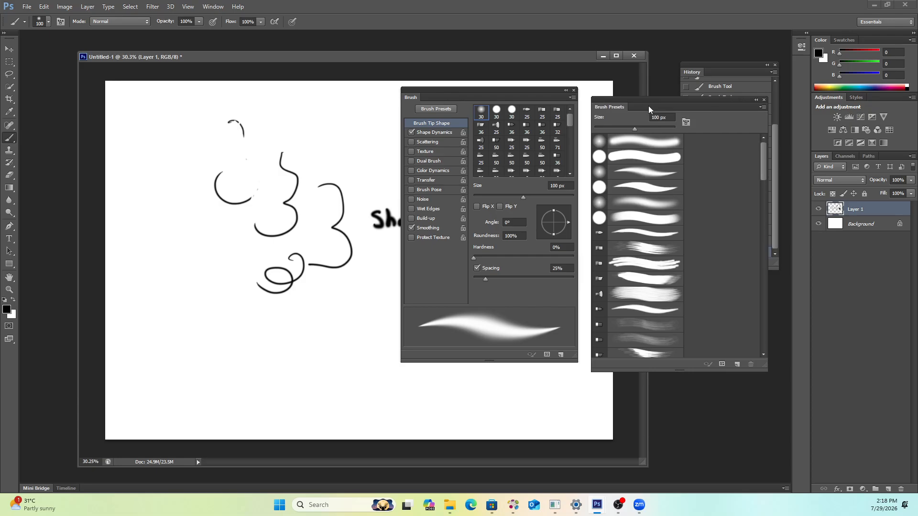
Try the Large List and Text Only display modes for the brush presets.
click(764, 107)
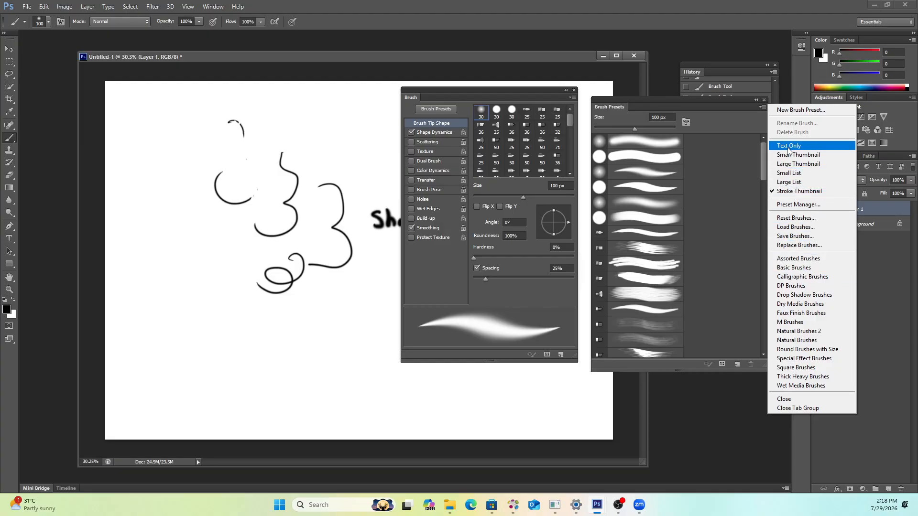
click(788, 182)
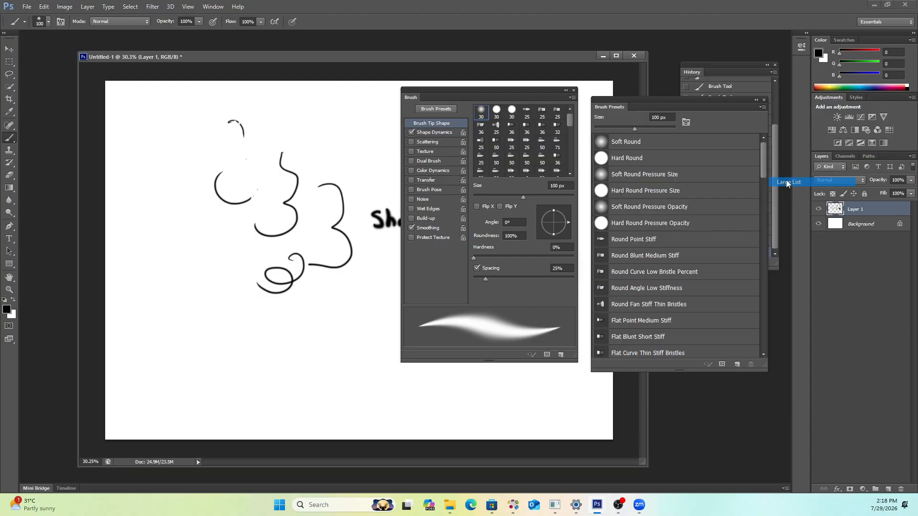
click(762, 107)
click(782, 147)
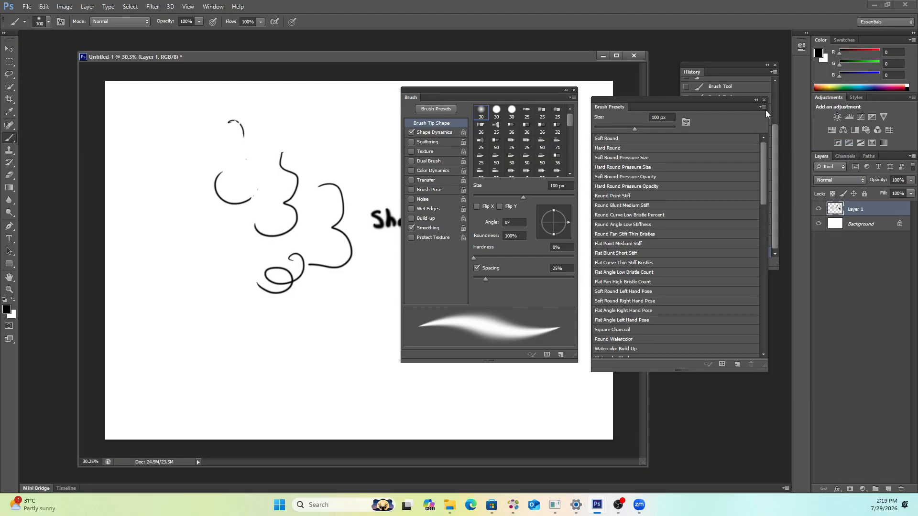
Set the brush presets to display as a Large List.
click(763, 107)
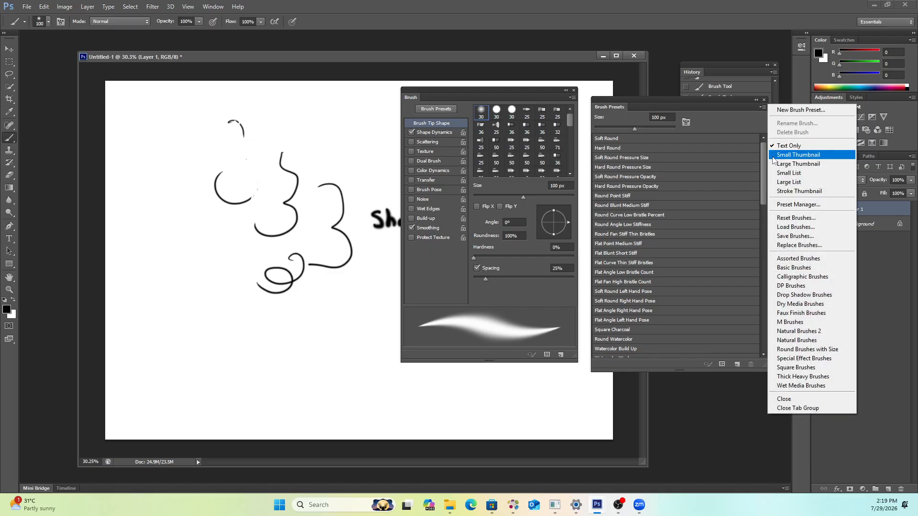
click(775, 192)
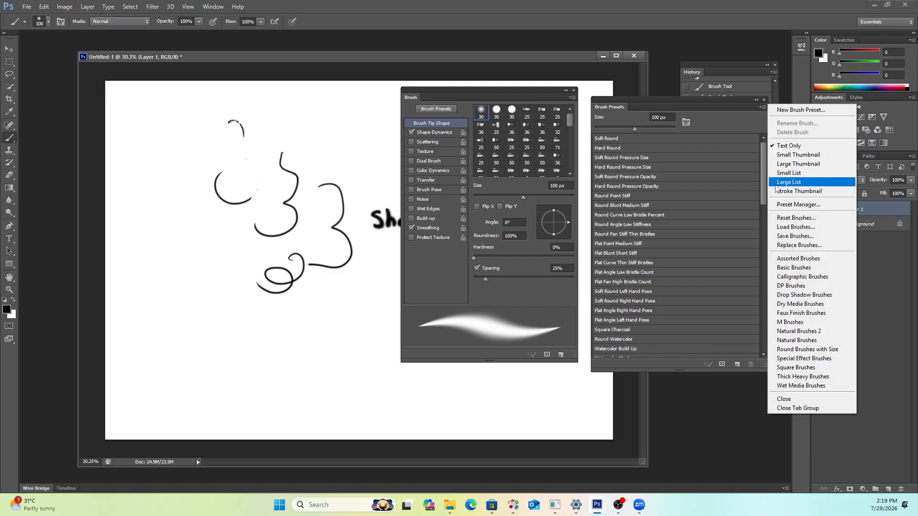
click(763, 108)
click(777, 182)
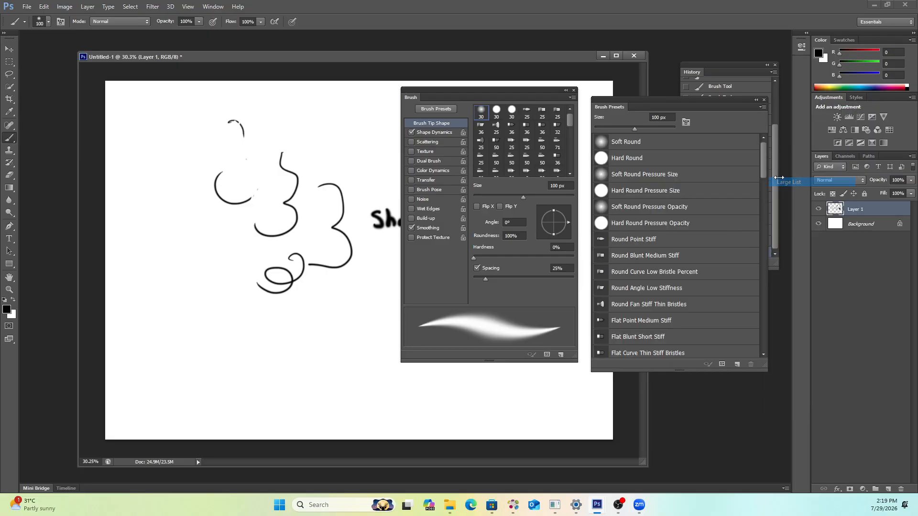
Stack the Brush Presets panel above the Brush panel beside the drawing and shift the document window clear of them.
drag(721, 108, 733, 126)
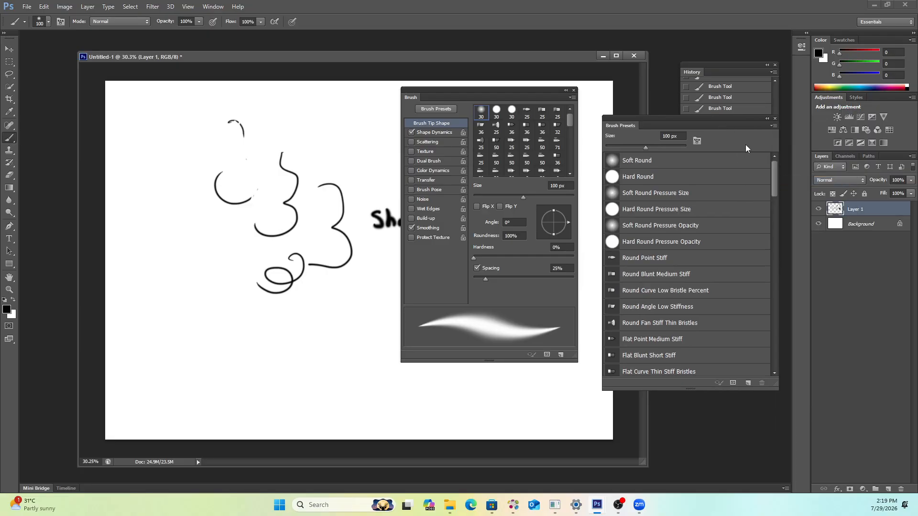
click(776, 299)
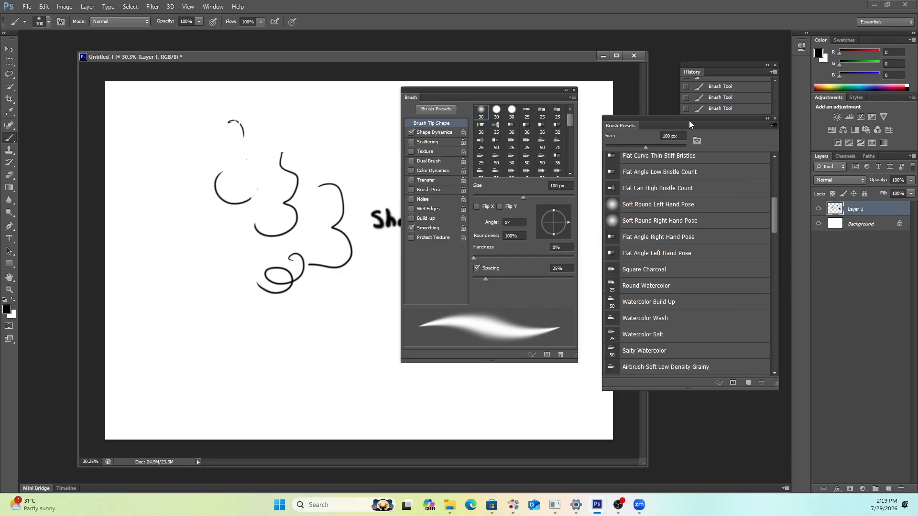
mouse_move(690, 121)
mouse_down()
mouse_move(308, 136)
mouse_move(151, 96)
mouse_move(137, 85)
mouse_move(131, 54)
mouse_up()
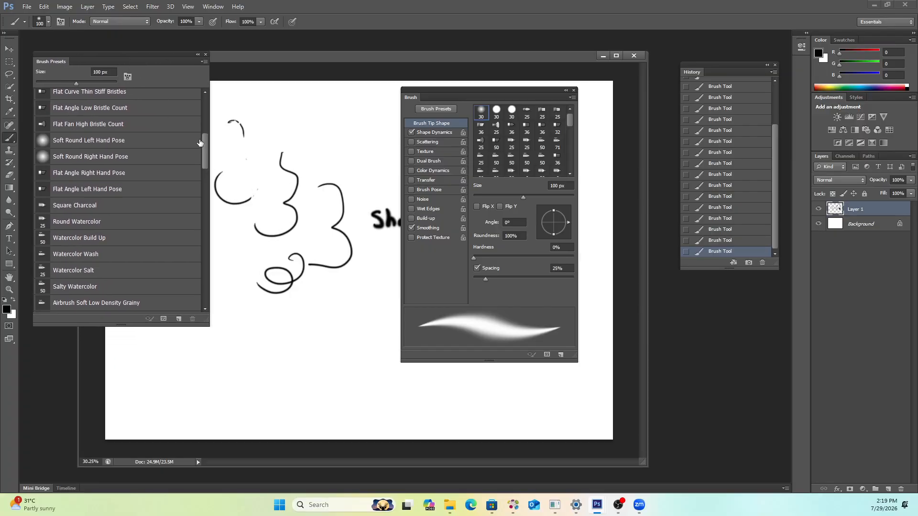
click(203, 100)
drag(313, 56, 391, 41)
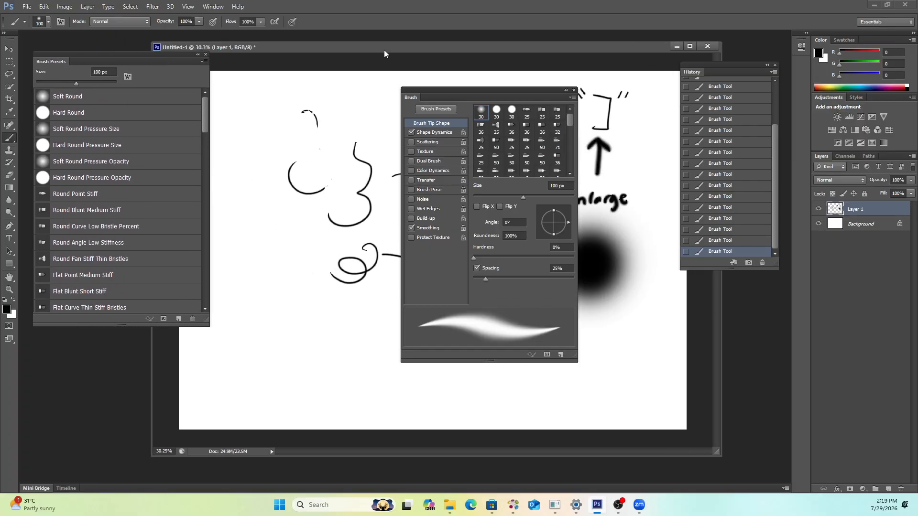
drag(462, 102, 94, 356)
Paint a black dot and a scribble with the Soft Round preset, and a solid blob beneath them with Hard Round.
click(76, 96)
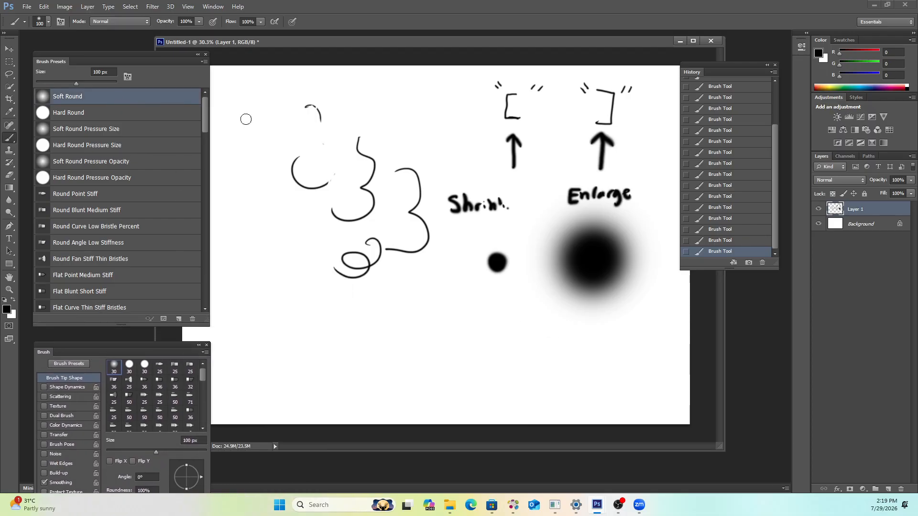
click(251, 153)
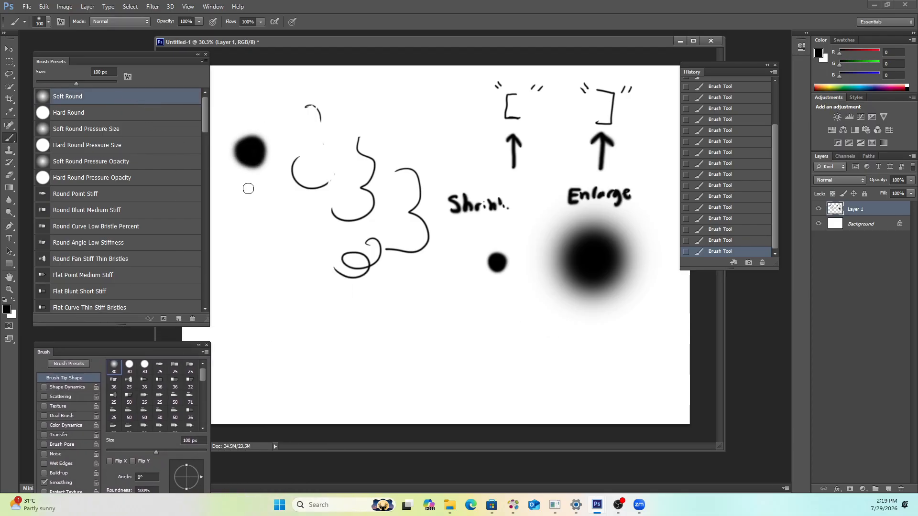
mouse_move(249, 189)
mouse_down()
mouse_move(265, 200)
mouse_move(251, 245)
mouse_move(276, 264)
mouse_move(267, 282)
mouse_up()
click(142, 118)
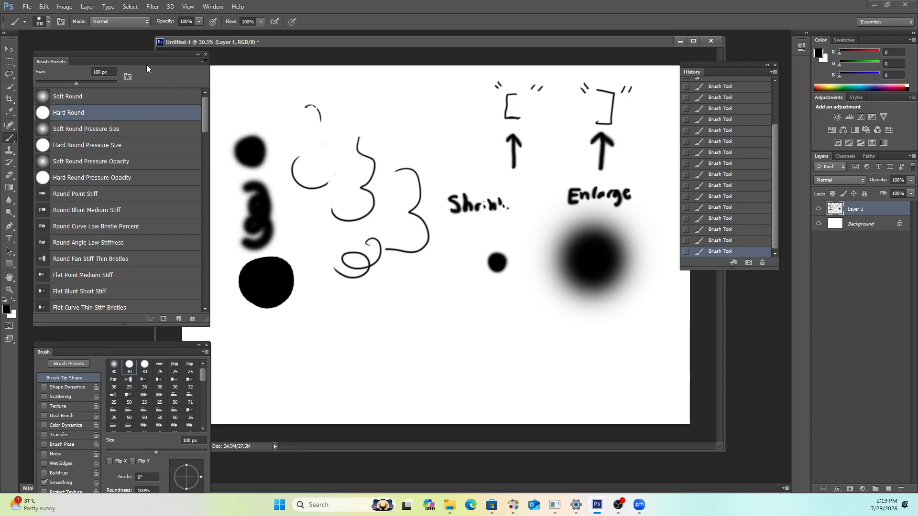
Nudge the Brush Presets and Brush panels closer to the workspace edge and move the document window away from them.
drag(147, 65, 142, 47)
drag(143, 345, 135, 331)
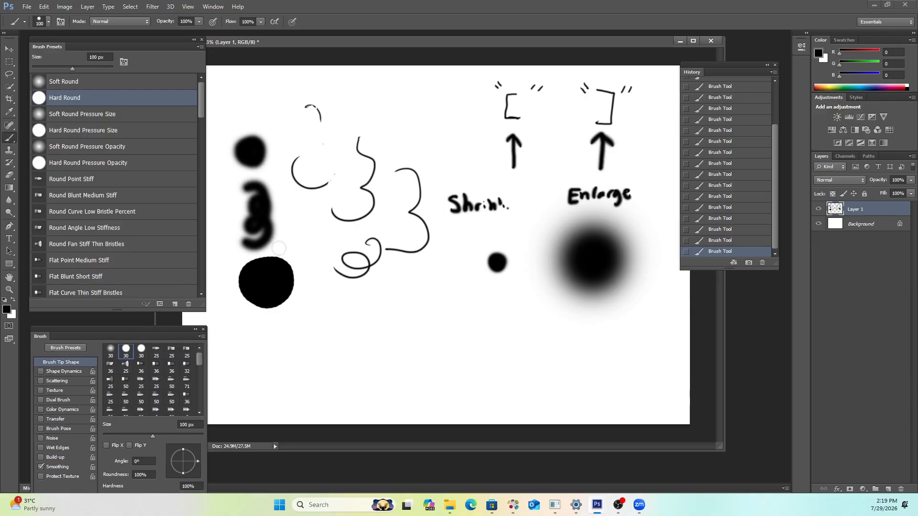
drag(298, 44, 340, 45)
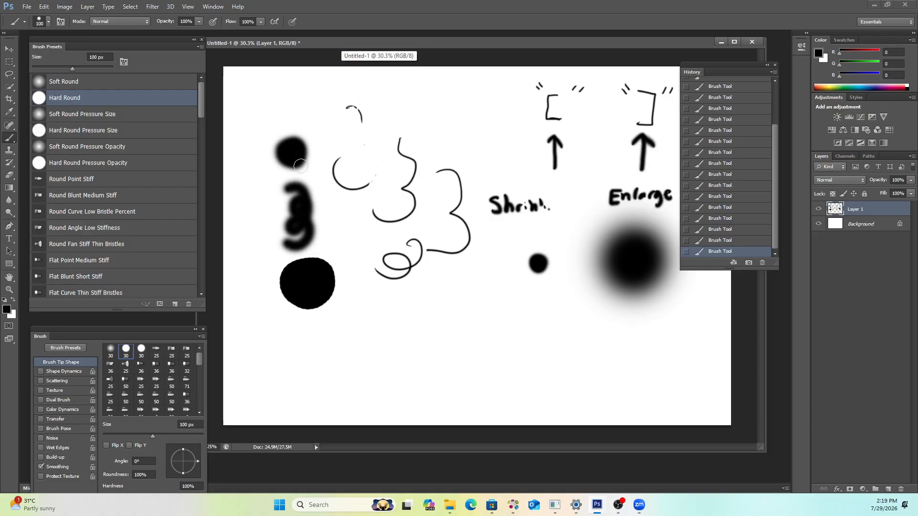
Reassign the Ctrl+Z keyboard shortcut from Undo/Redo to the Step Backward command and accept the change.
click(44, 7)
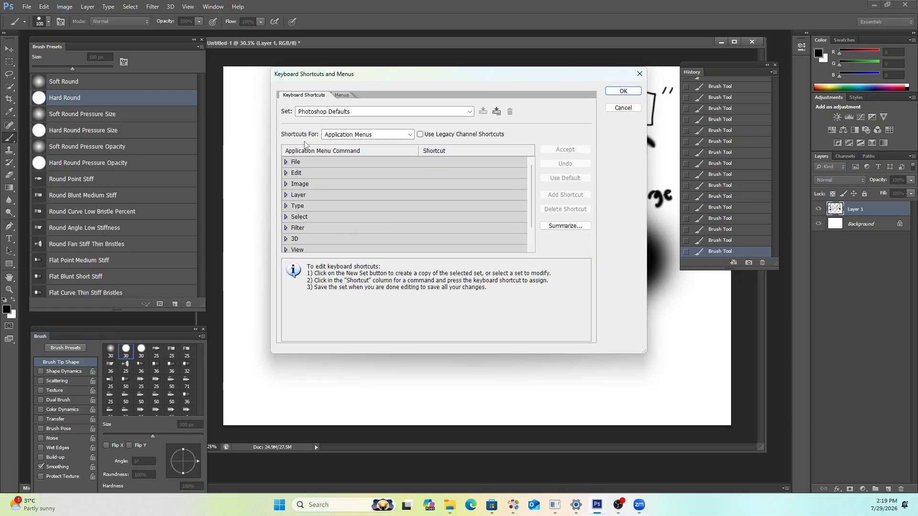
click(286, 173)
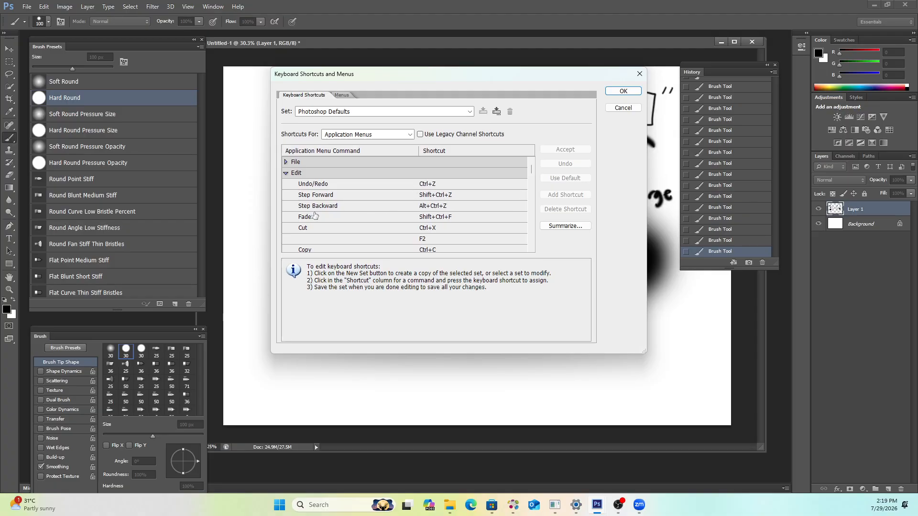
click(427, 206)
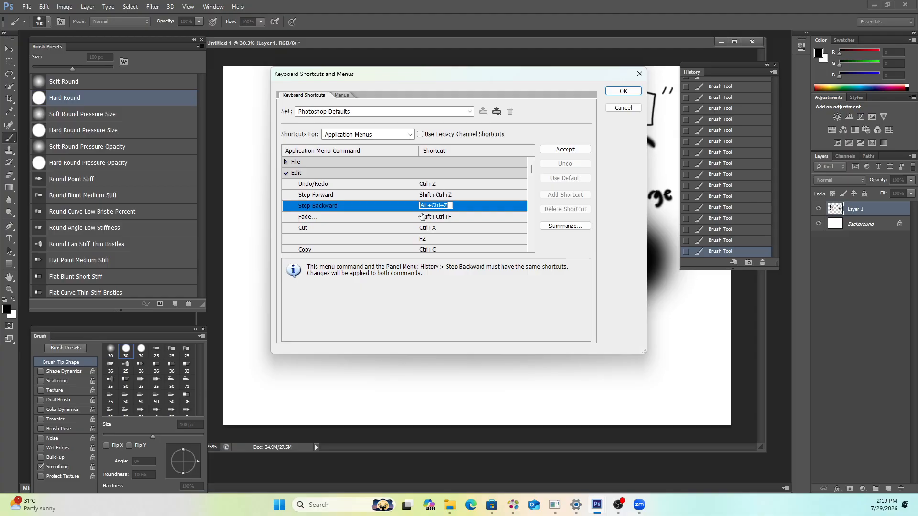
key(ctrl+z)
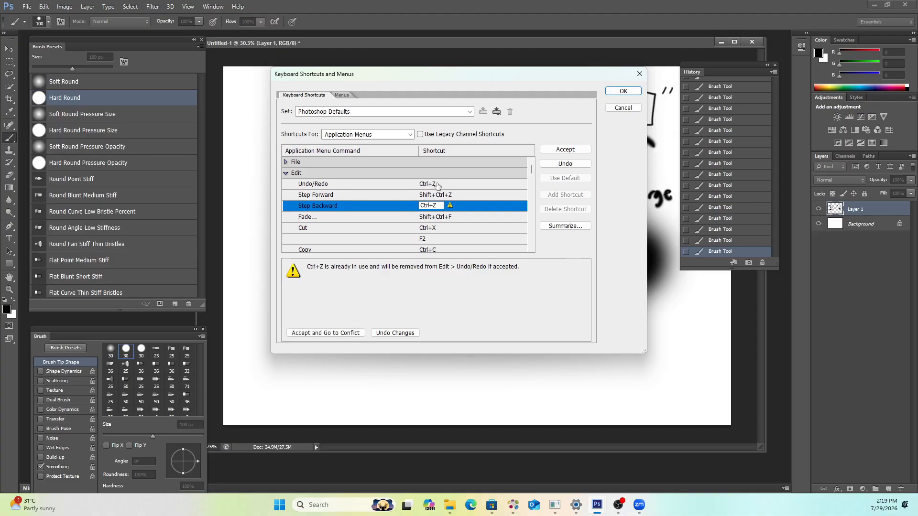
click(438, 184)
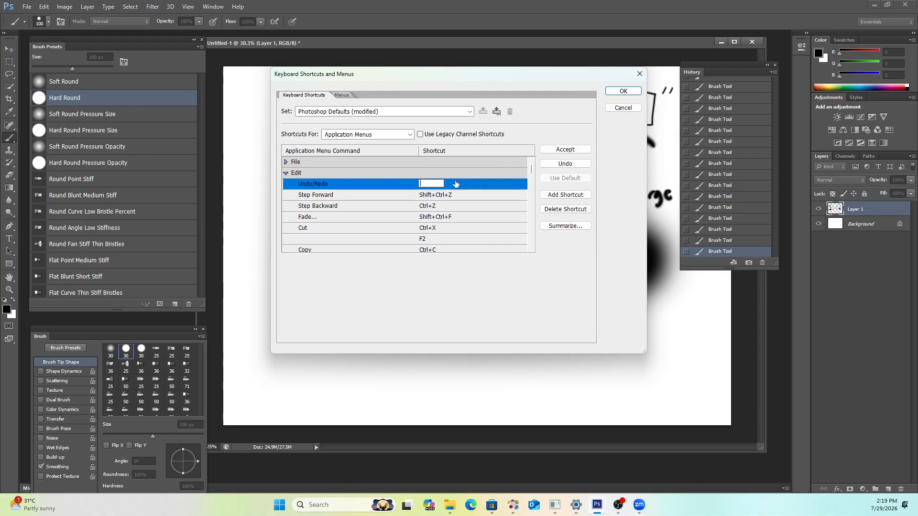
click(443, 205)
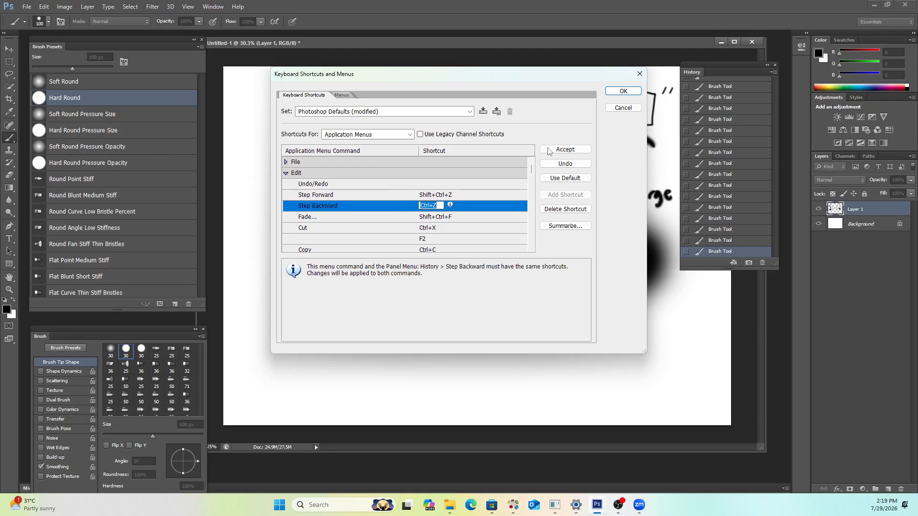
click(550, 150)
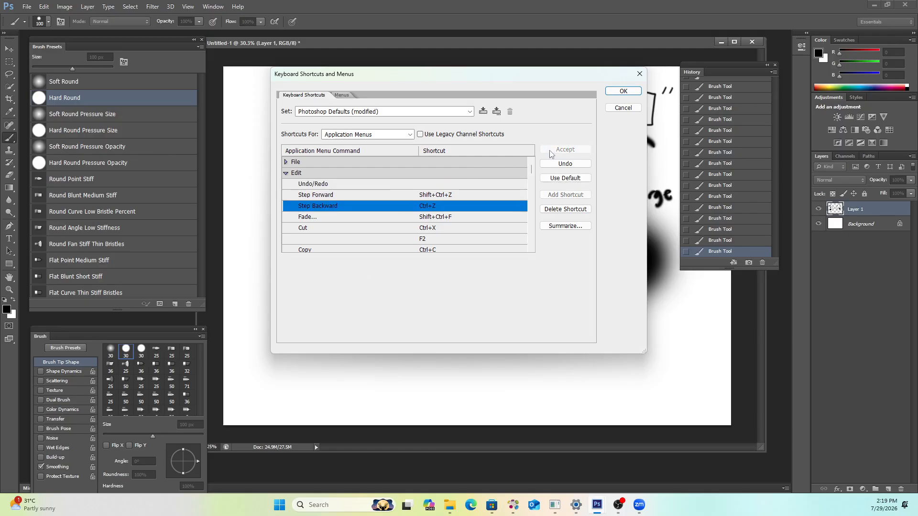
Save the modified keyboard shortcuts as a new set named user1 and apply it.
click(496, 114)
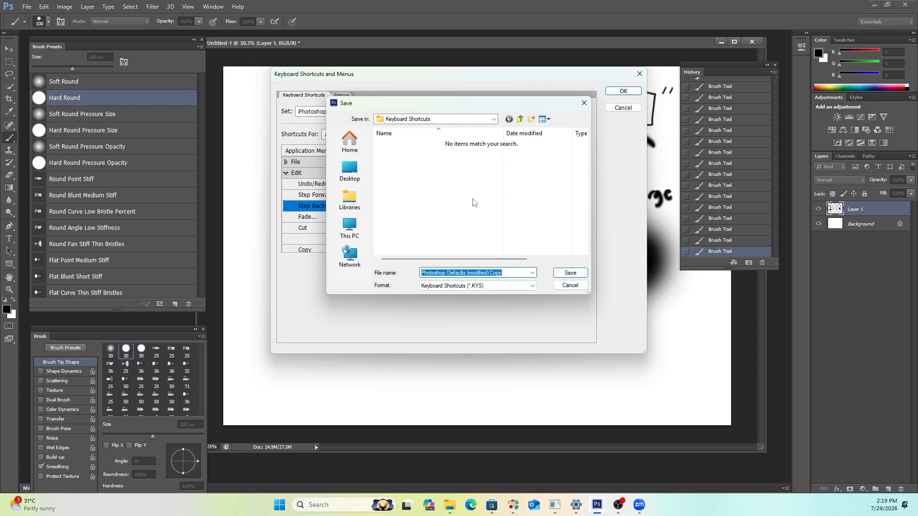
text(user1)
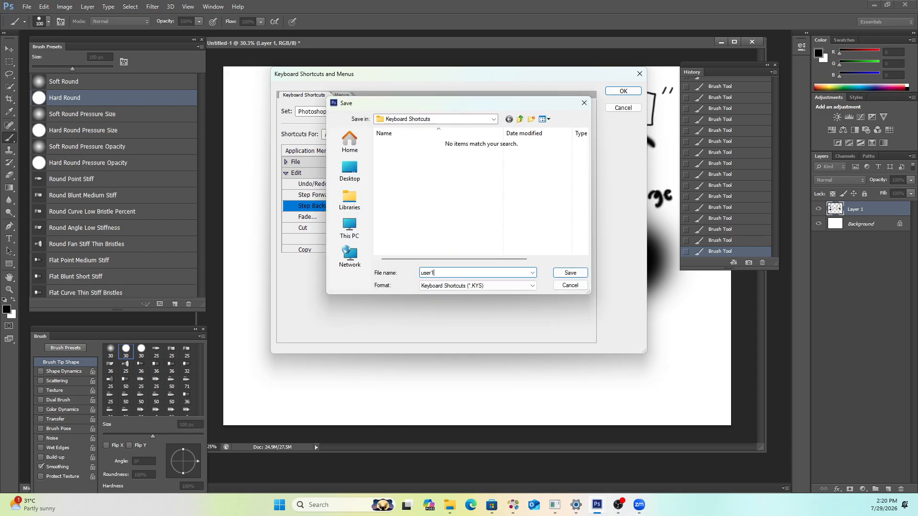
click(565, 275)
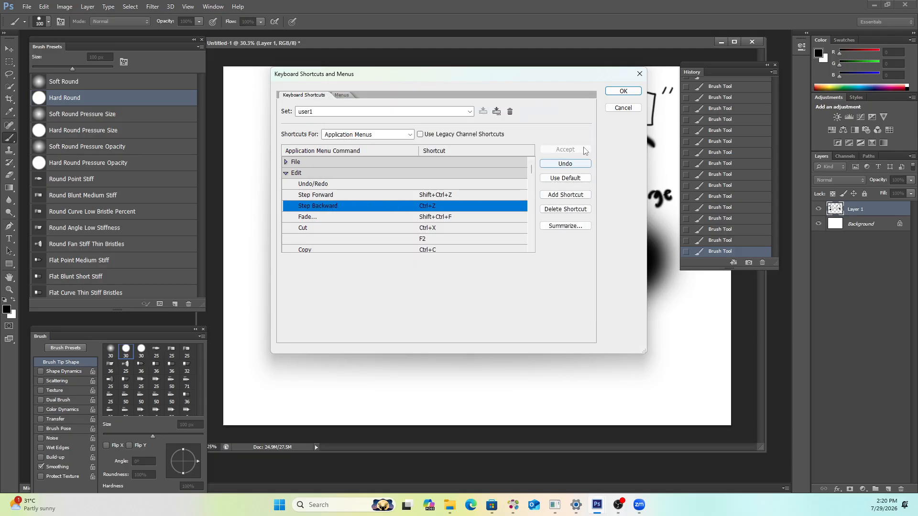
click(618, 94)
Paint several thick black curved strokes across the canvas with the 100 px Hard Round brush.
drag(532, 292, 460, 296)
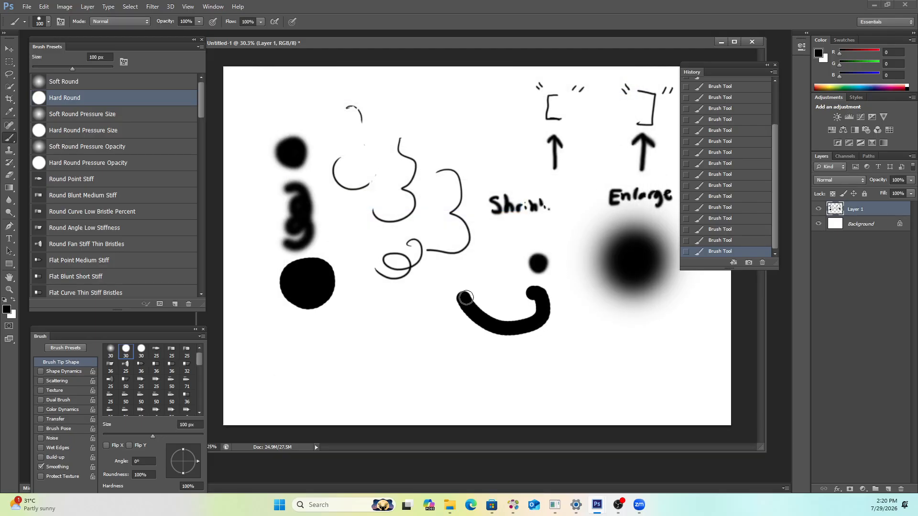
drag(446, 327, 340, 342)
drag(408, 330, 519, 347)
drag(366, 158, 492, 133)
drag(554, 103, 452, 230)
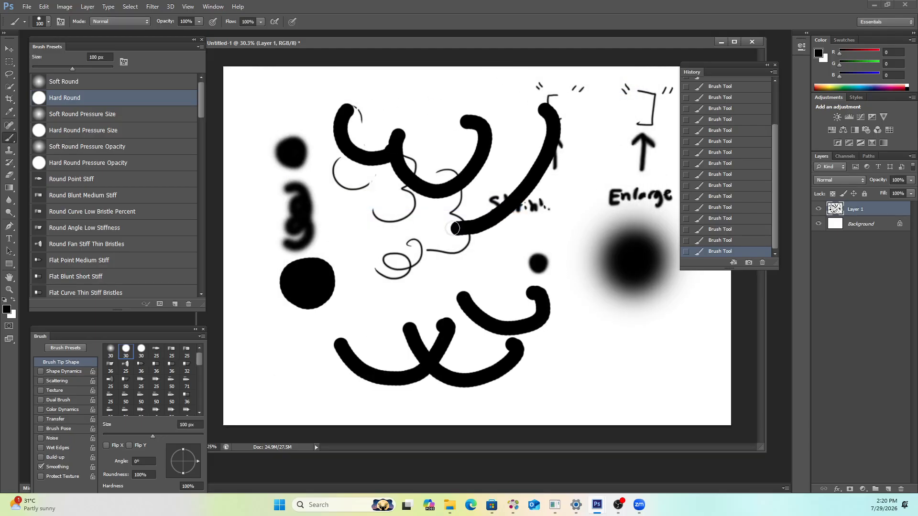
Step backward repeatedly through the recorded brush strokes to the earliest Brush Tool state in the History.
key(ctrl+z)
key(ctrl+z)
key(ctrl+z)
key(ctrl+z)
key(ctrl+z)
key(ctrl+z)
key(ctrl+z)
key(ctrl+z)
key(ctrl+z)
key(ctrl+z)
key(ctrl+z)
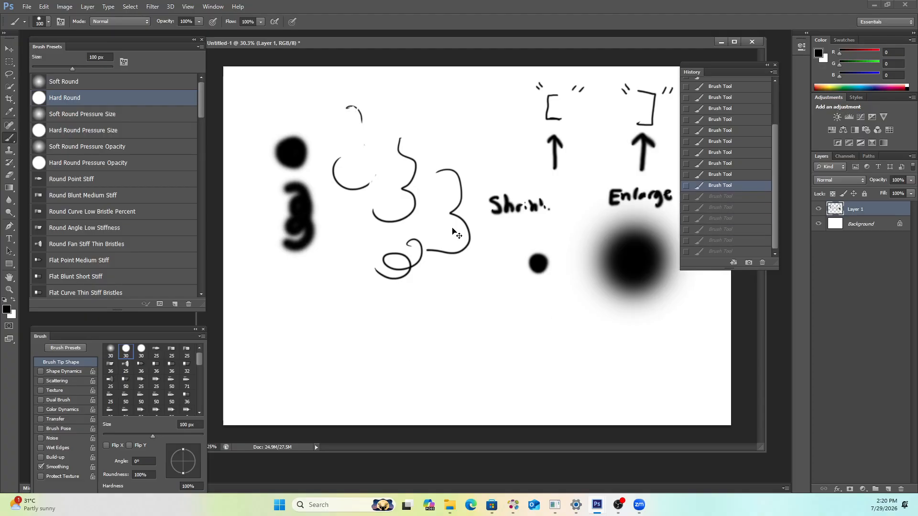
key(ctrl+z)
key(ctrl+z)
key(ctrl+z)
key(ctrl+z)
key(ctrl+z)
key(ctrl+z)
key(ctrl+z)
key(ctrl+z)
key(ctrl+z)
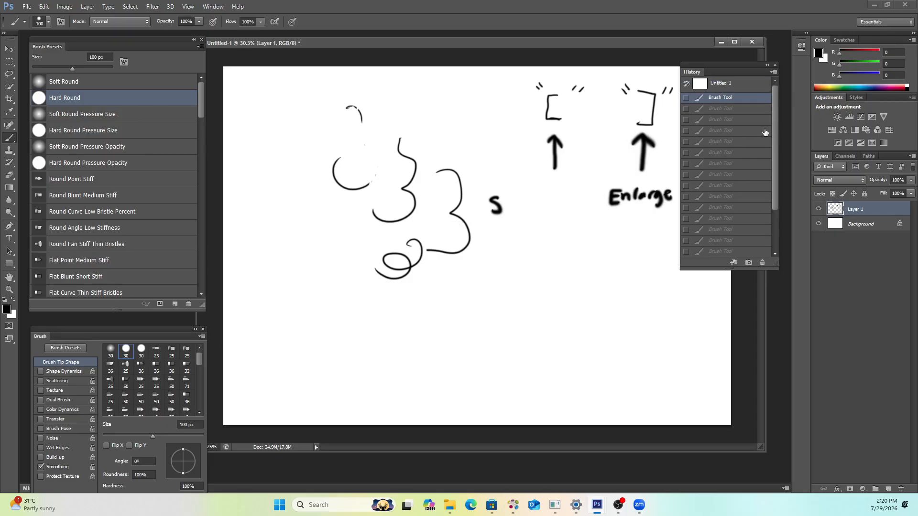
Locate History in the list of available panels and move the floating History panel slightly.
mouse_move(771, 129)
mouse_down()
mouse_move(774, 190)
mouse_move(775, 152)
mouse_up()
click(213, 6)
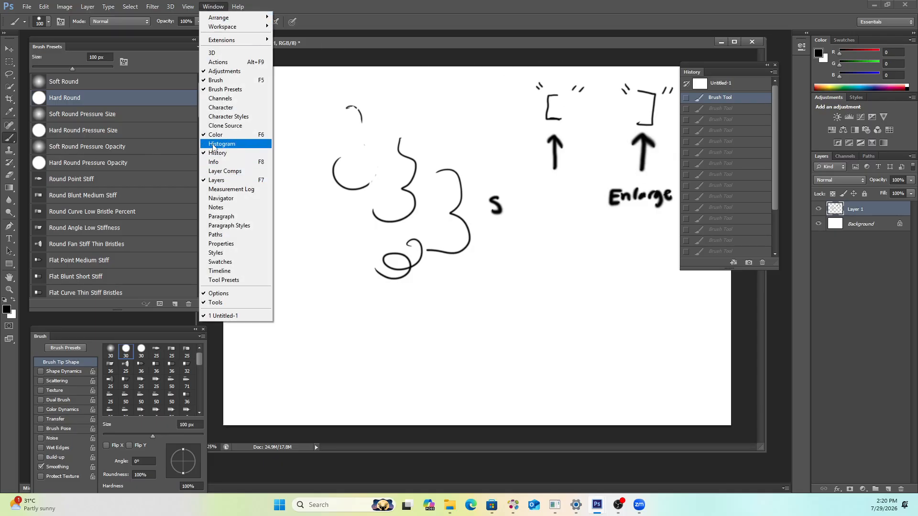
click(719, 74)
drag(719, 73, 730, 72)
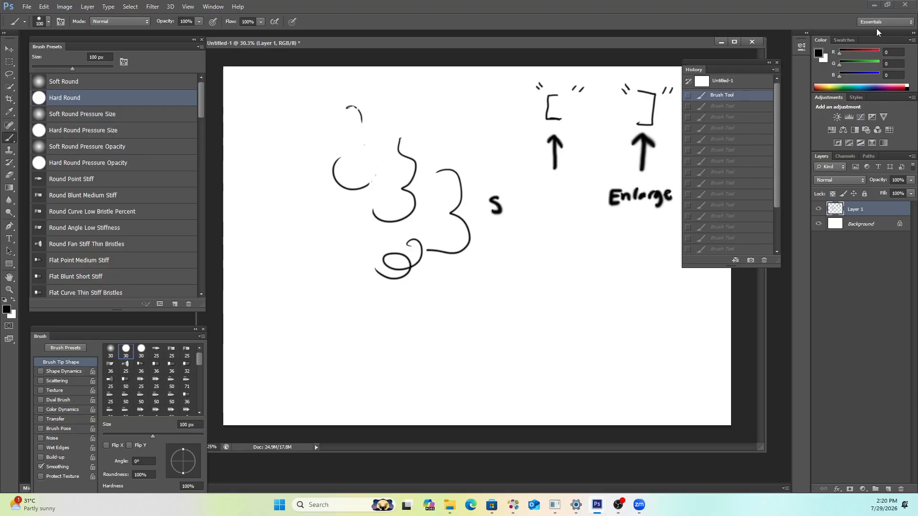
Switch the Color sliders to HSB and set the foreground colour to a dark red, about H 0, S 65, B 60.
click(912, 40)
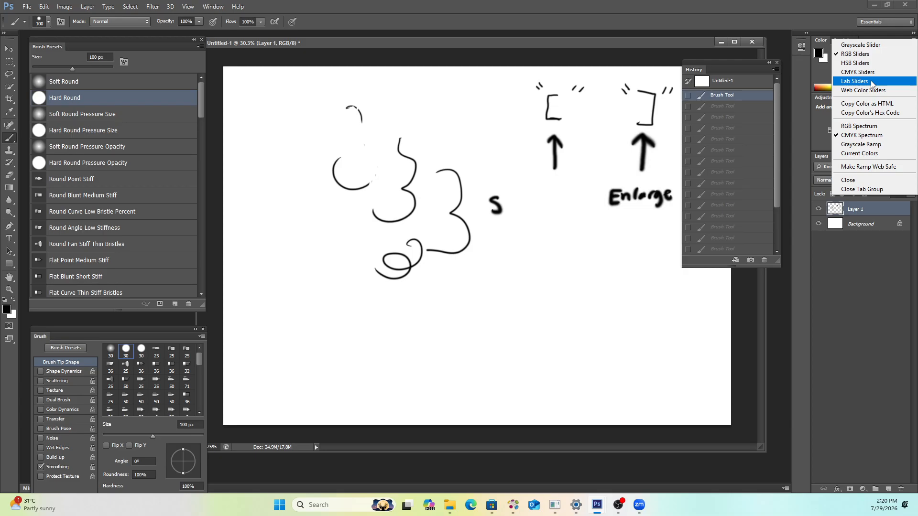
click(868, 63)
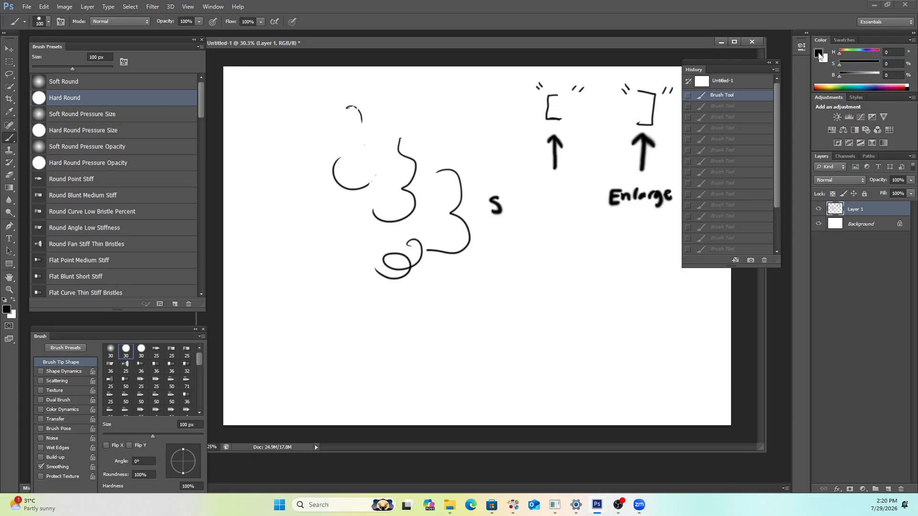
click(819, 54)
mouse_move(399, 164)
mouse_down()
mouse_move(431, 193)
mouse_move(410, 184)
mouse_up()
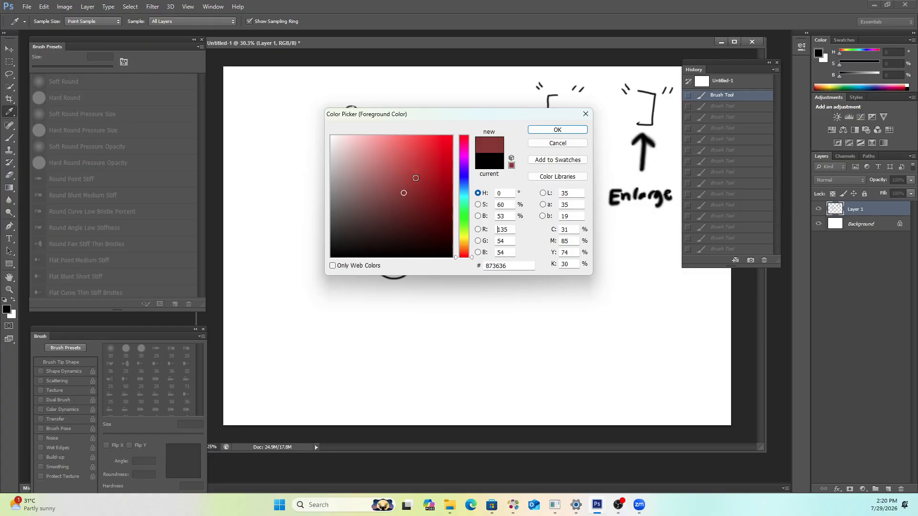
click(557, 129)
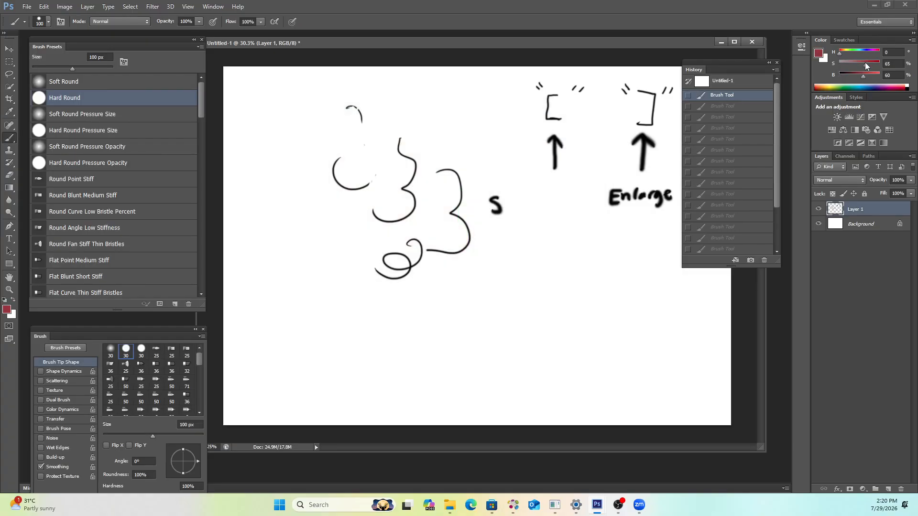
Set the foreground colour to a light green, about H 129, S 35, B 85.
mouse_move(866, 63)
mouse_down()
mouse_move(855, 64)
mouse_move(872, 78)
mouse_up()
click(856, 53)
Place an empty point-text layer below the curved strokes with the Type tool and commit it.
key(t)
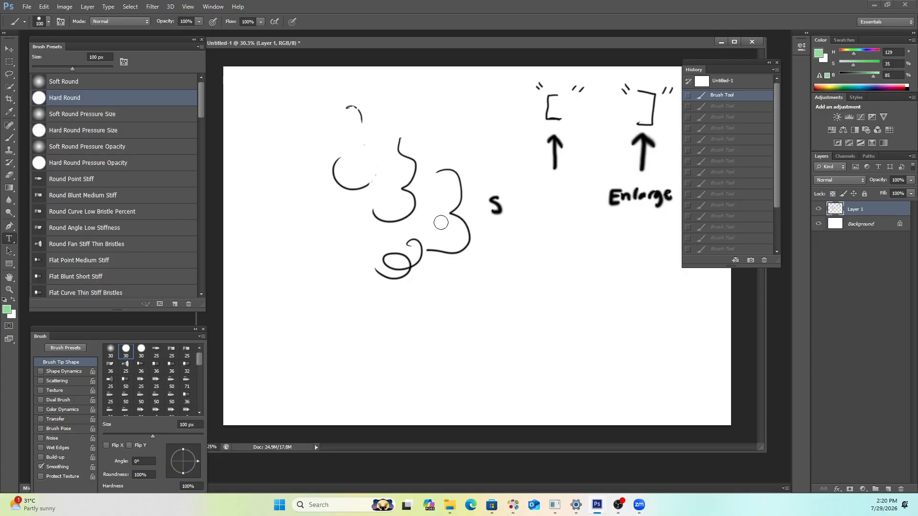
click(436, 290)
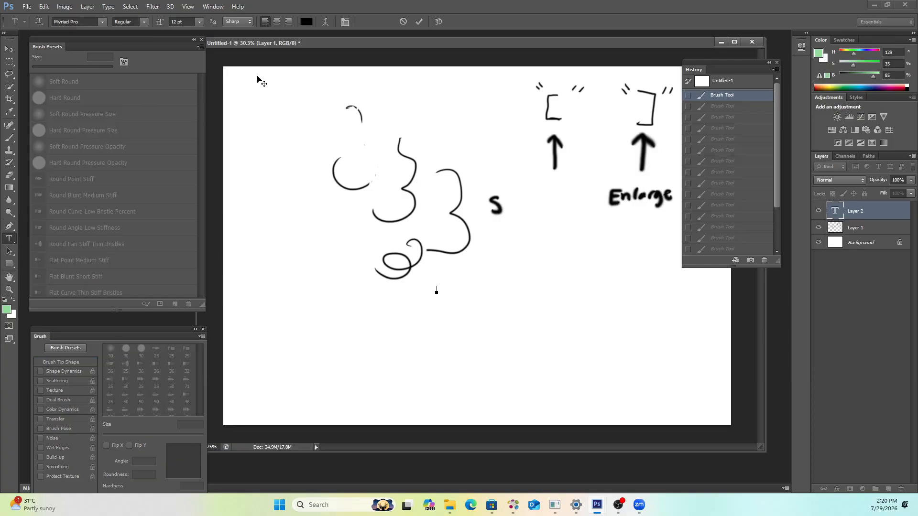
click(419, 21)
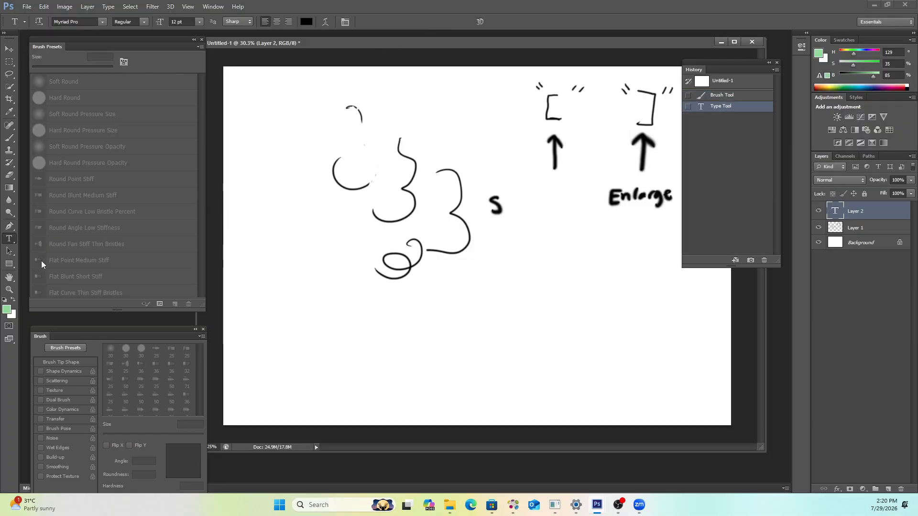
Create a wide paragraph text box in the lower part of the canvas containing "fwefefwefwefewf" at 24 pt.
drag(270, 280, 602, 379)
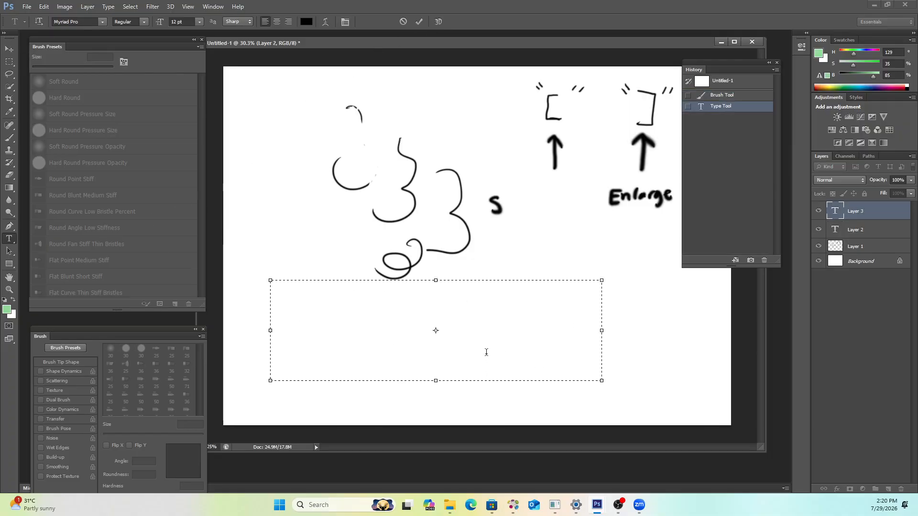
text(fwefwefwefewf)
key(ctrl+a)
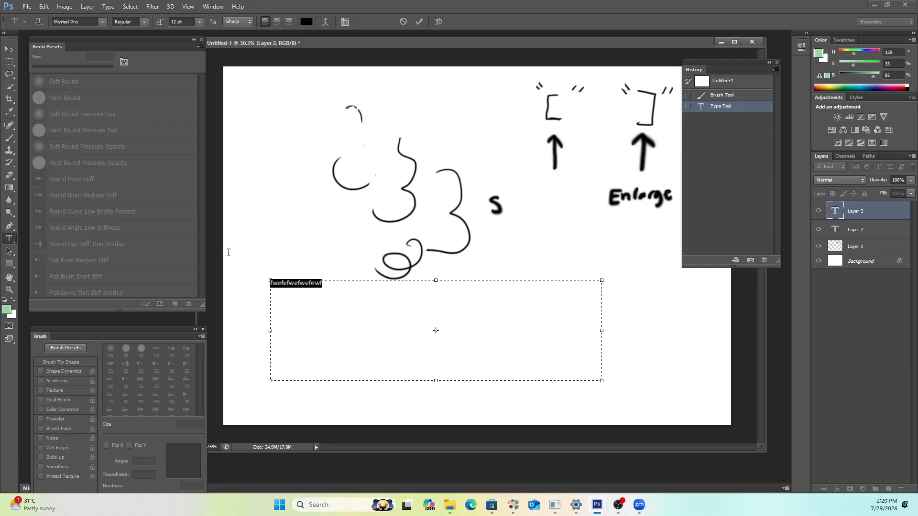
click(199, 21)
click(190, 134)
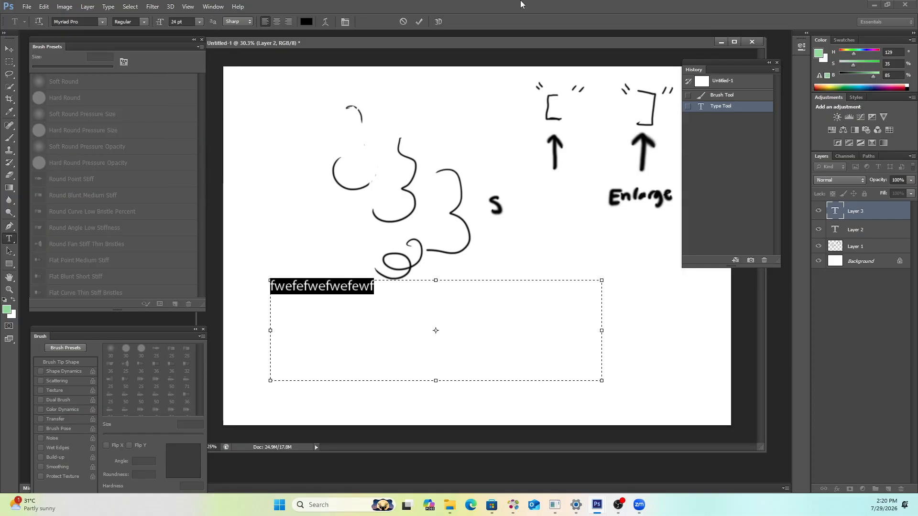
click(418, 22)
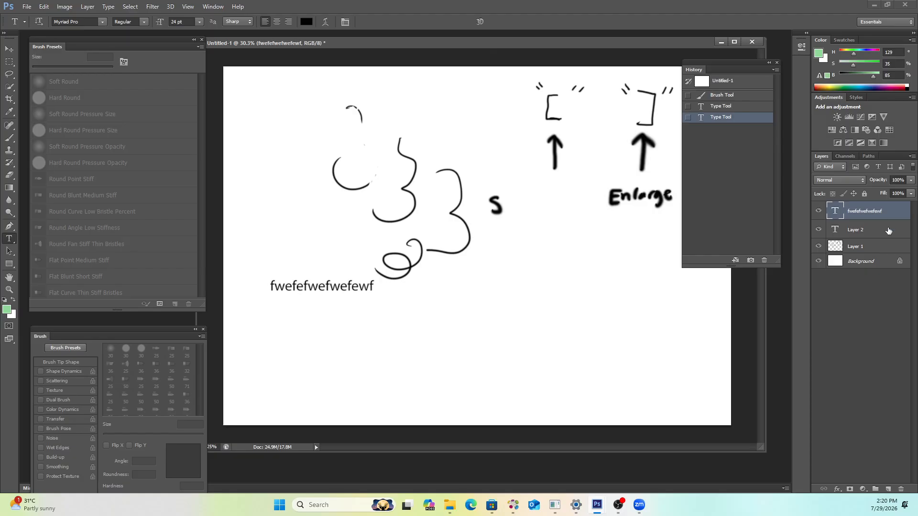
Group the two text layers together with Layer 1 and name the group "sssss".
shift+click(859, 249)
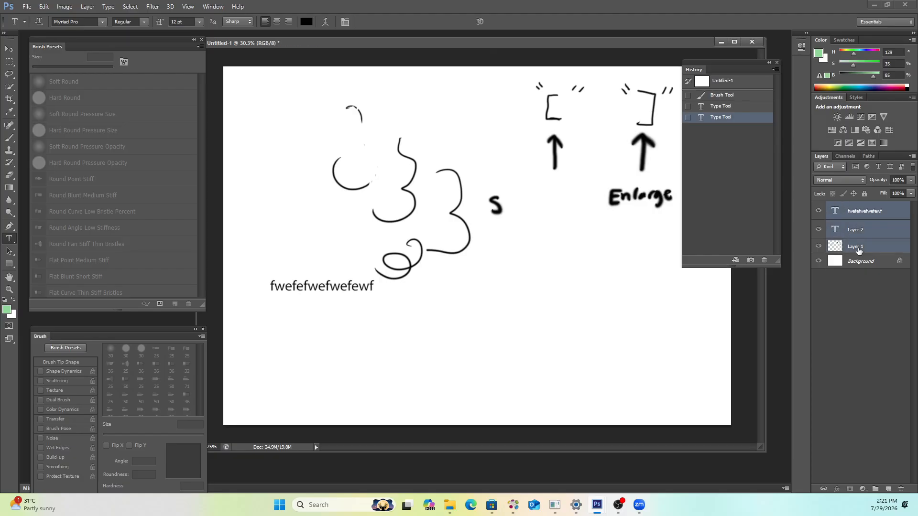
click(877, 218)
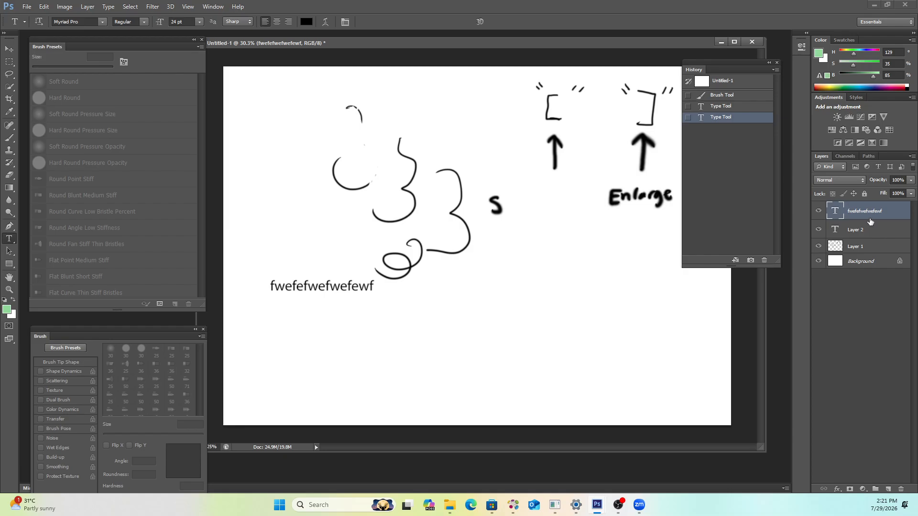
shift+click(867, 232)
shift+click(864, 250)
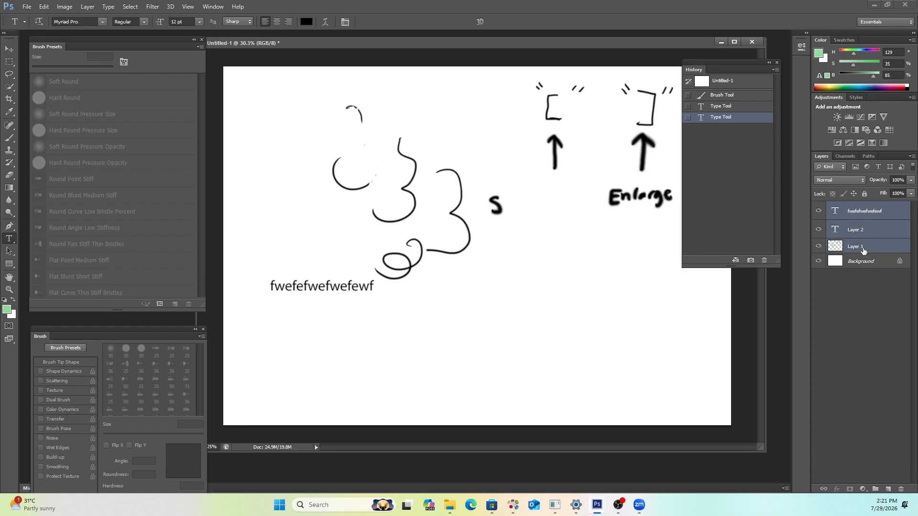
key(ctrl+g)
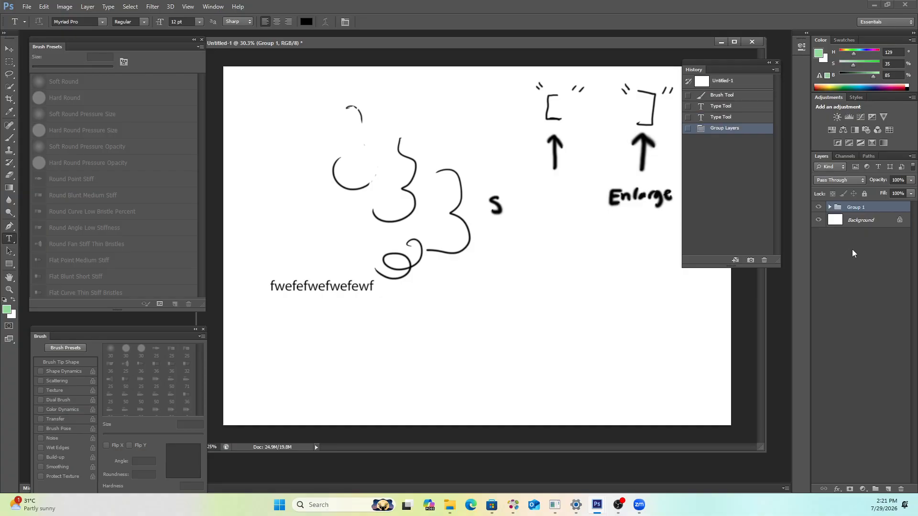
double_click(856, 207)
text(sssss)
Convert the Background into a regular layer and rename it "sss".
double_click(856, 221)
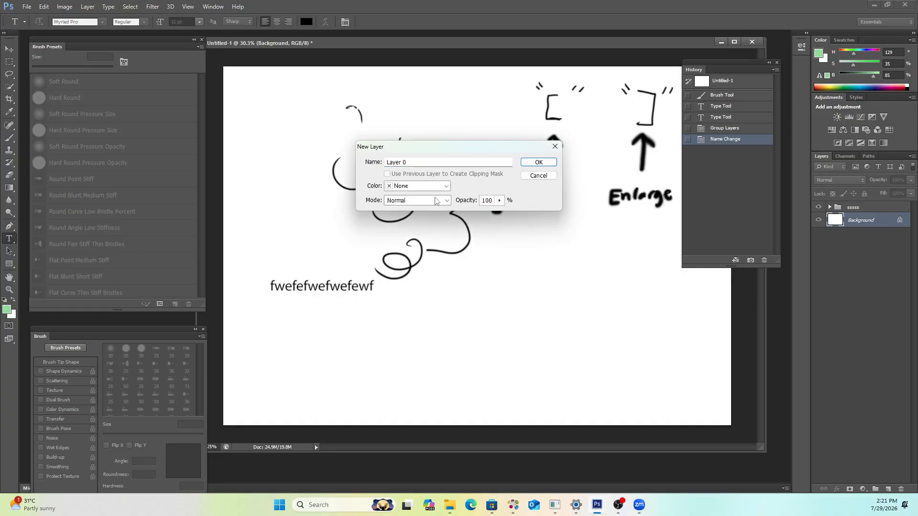
click(539, 163)
double_click(855, 221)
text(sss)
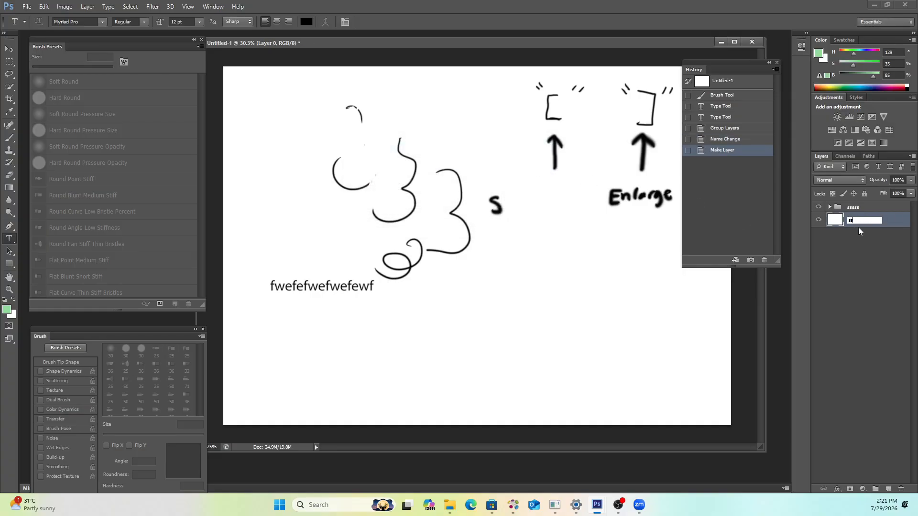
key(Return)
Add a new empty layer above "sss" and rename it "fff".
click(888, 489)
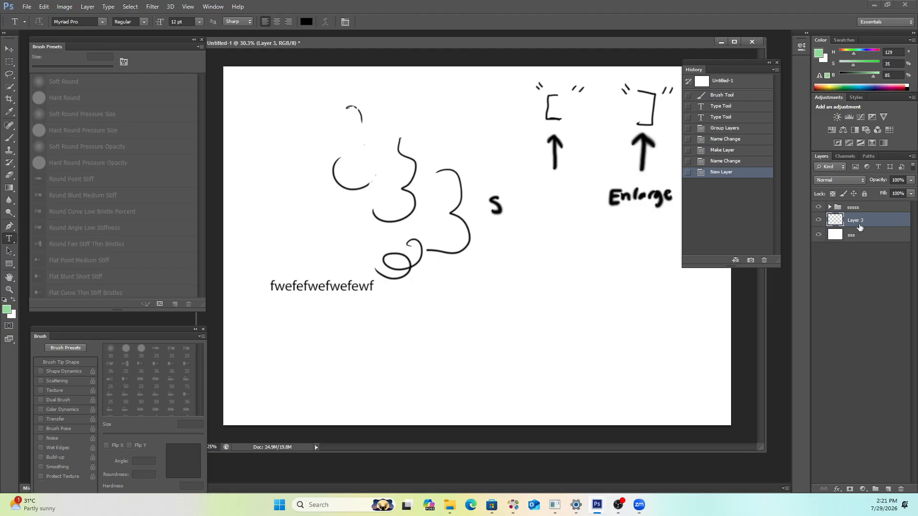
double_click(857, 220)
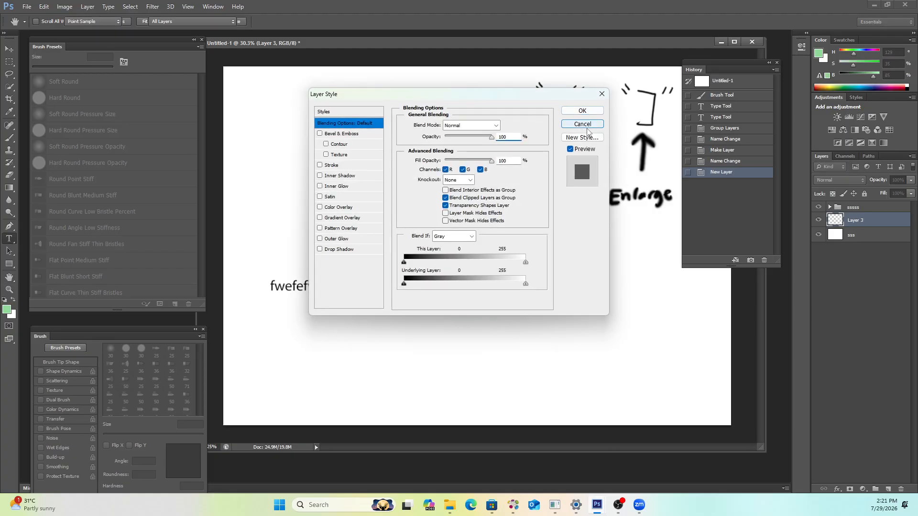
key(Escape)
double_click(855, 220)
text(fff)
key(Return)
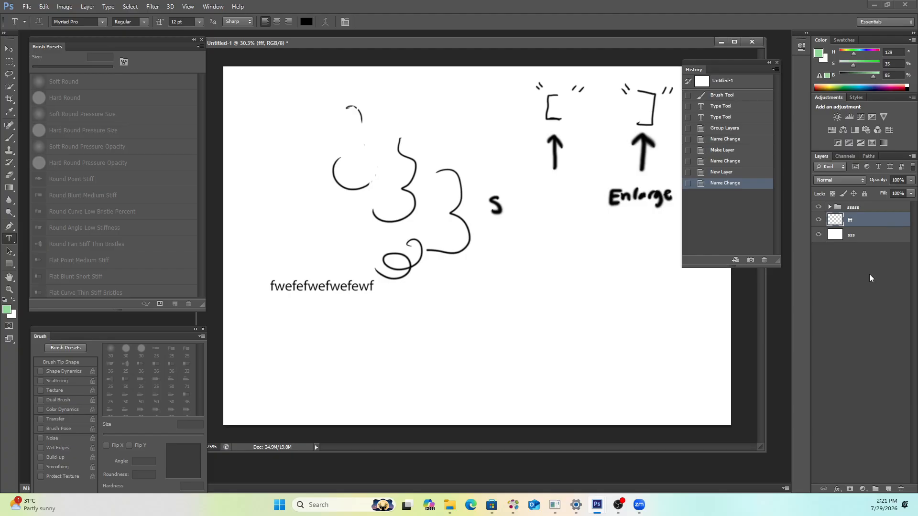
Save the document as Untitled-1 in Photoshop PSD format in Documents, with layers and Maximize Compatibility kept on.
drag(347, 48, 355, 49)
click(27, 7)
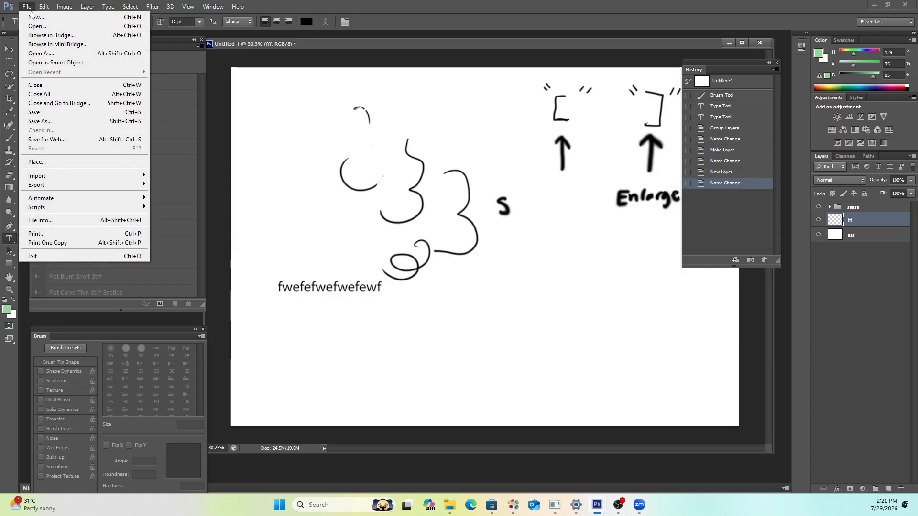
click(48, 122)
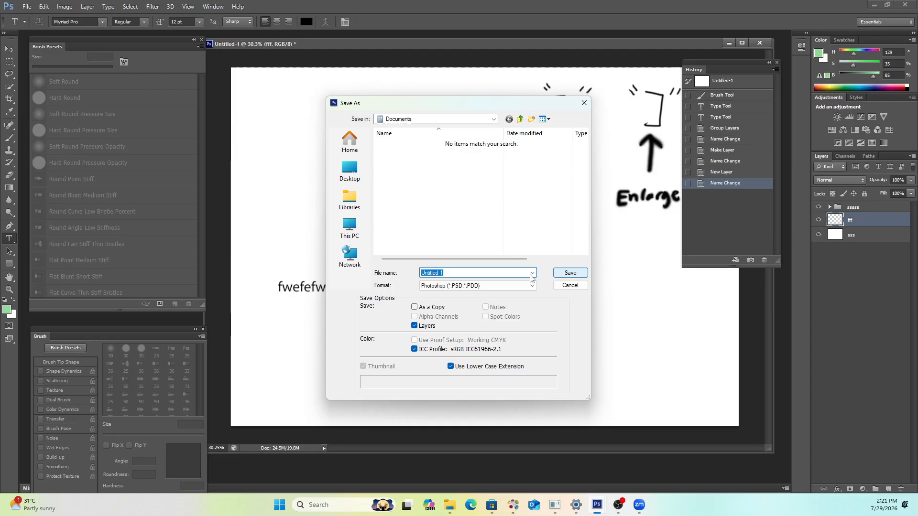
click(574, 273)
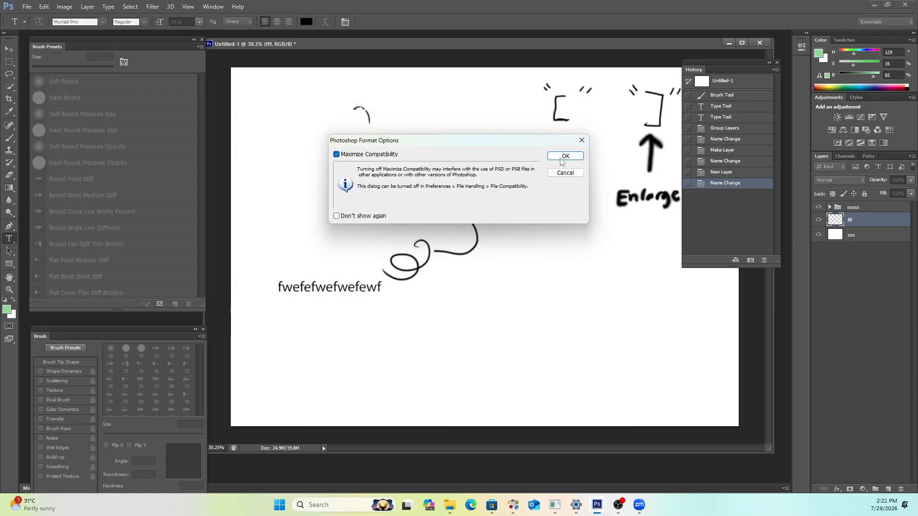
click(563, 159)
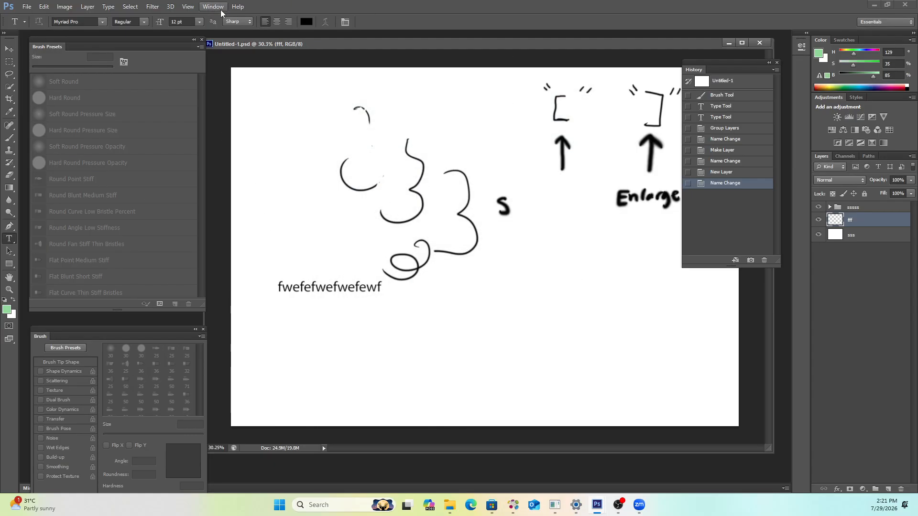
Start a Save for Web export with the JPEG High preset and raise its quality to 100.
click(27, 7)
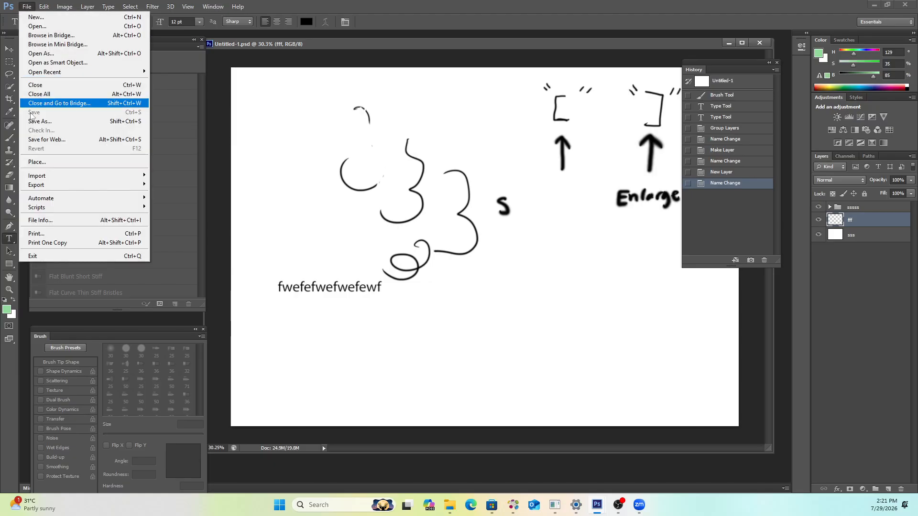
mouse_move(45, 189)
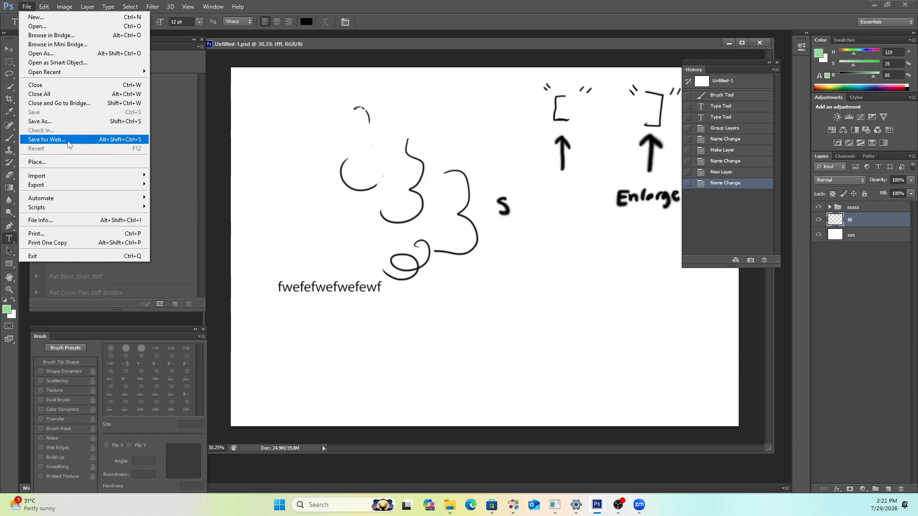
click(137, 142)
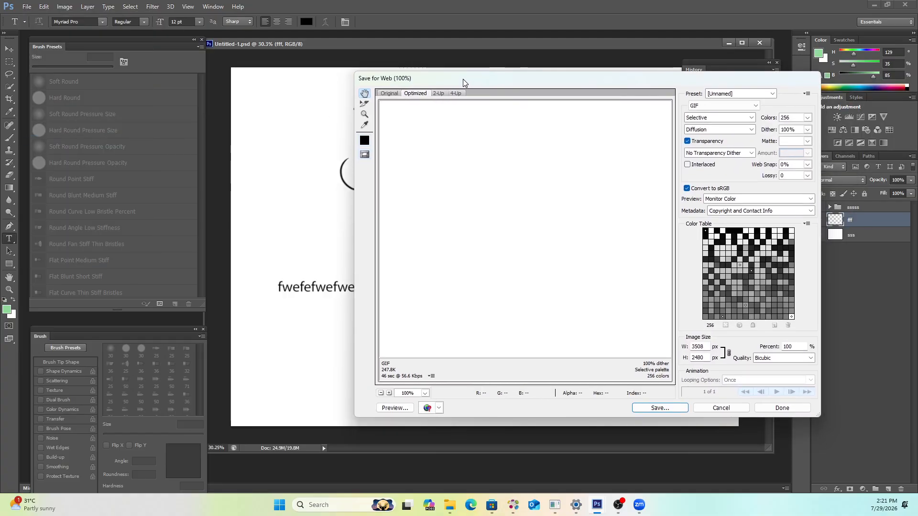
click(647, 93)
click(647, 108)
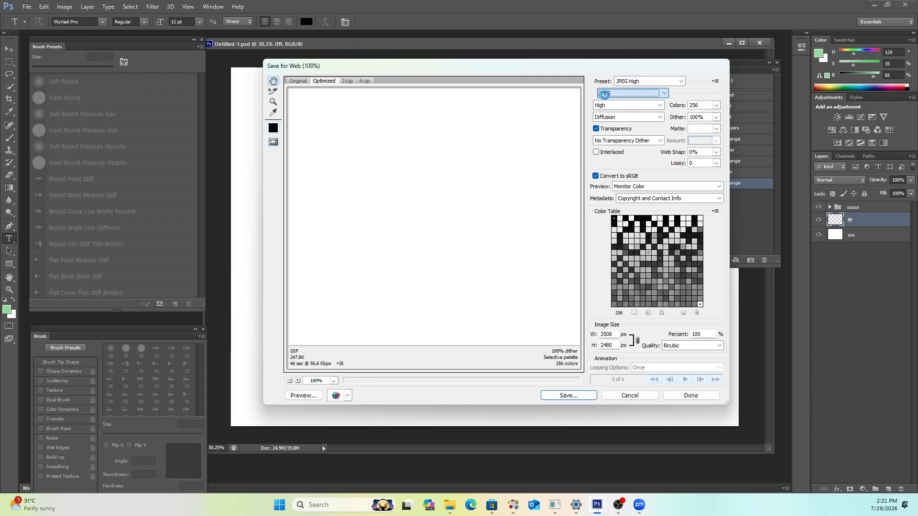
click(717, 106)
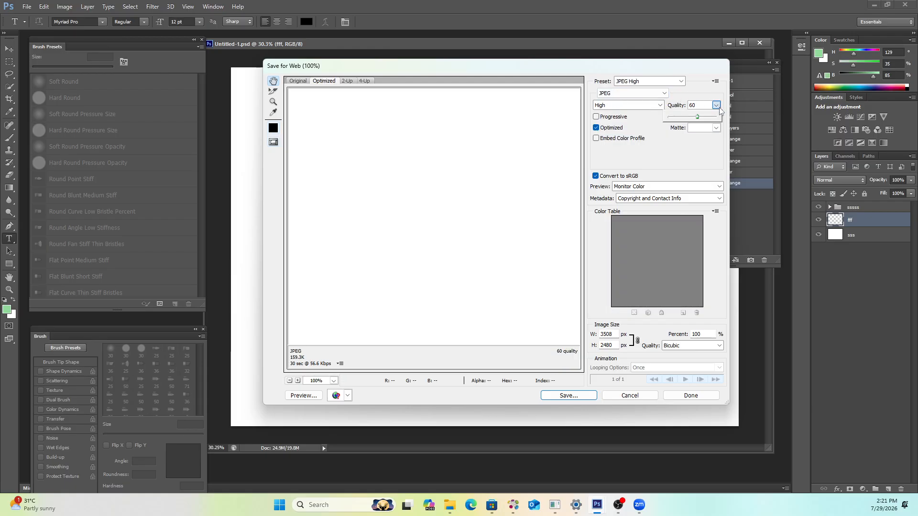
click(662, 83)
click(663, 83)
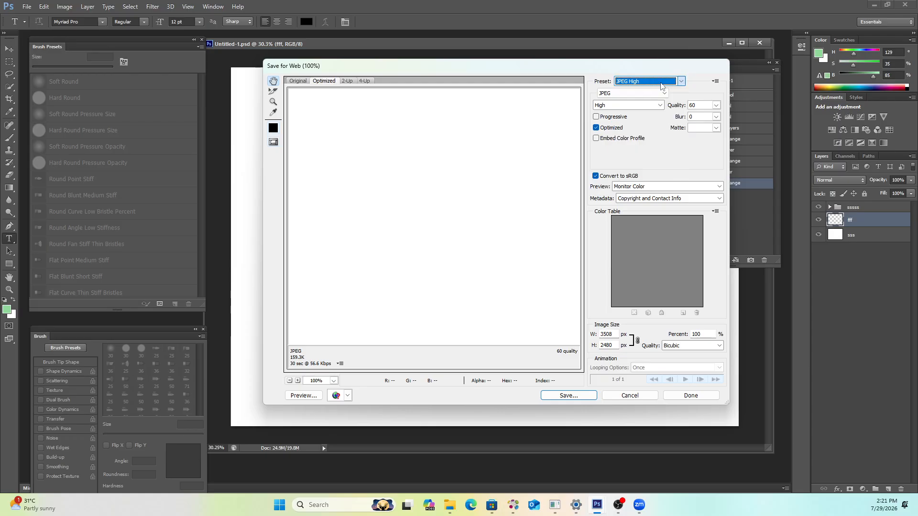
click(716, 106)
drag(698, 117, 734, 123)
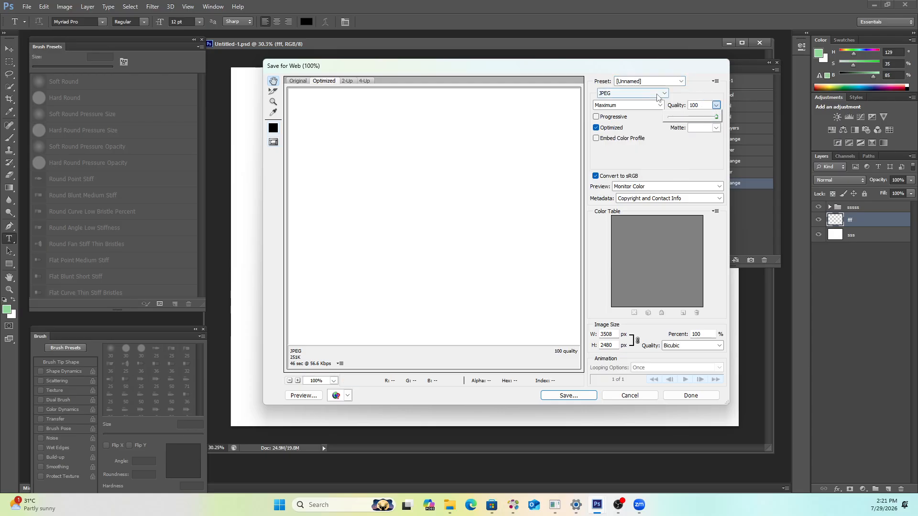
Check the available export formats, keep JPEG, and save the optimized image as Untitled-1 in Documents.
click(616, 94)
click(623, 106)
click(623, 94)
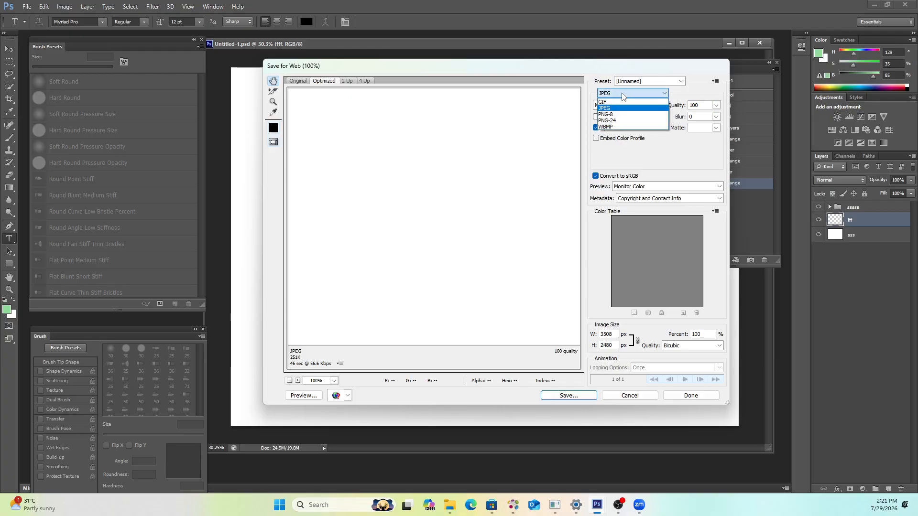
click(622, 94)
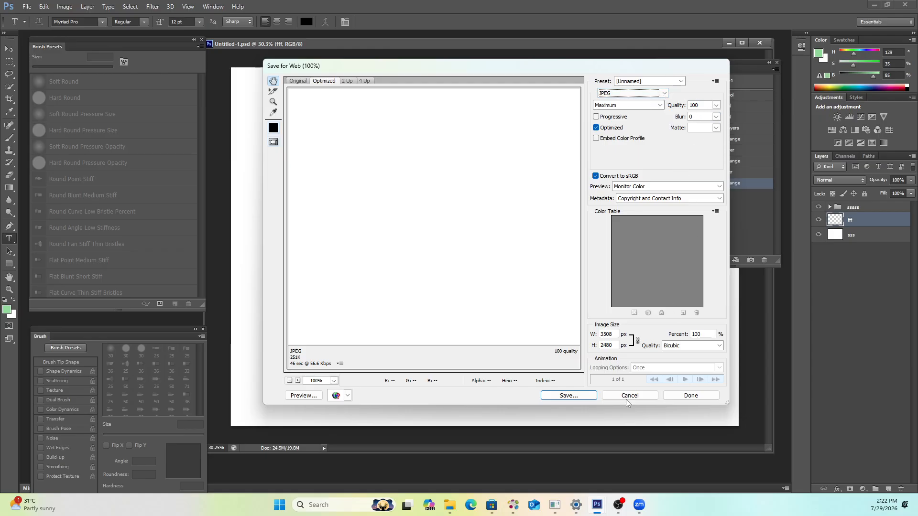
click(550, 397)
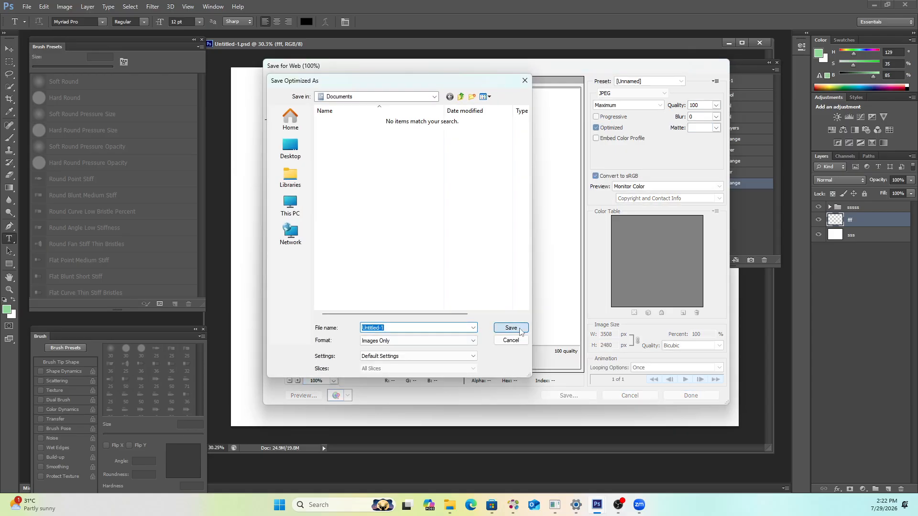
click(516, 328)
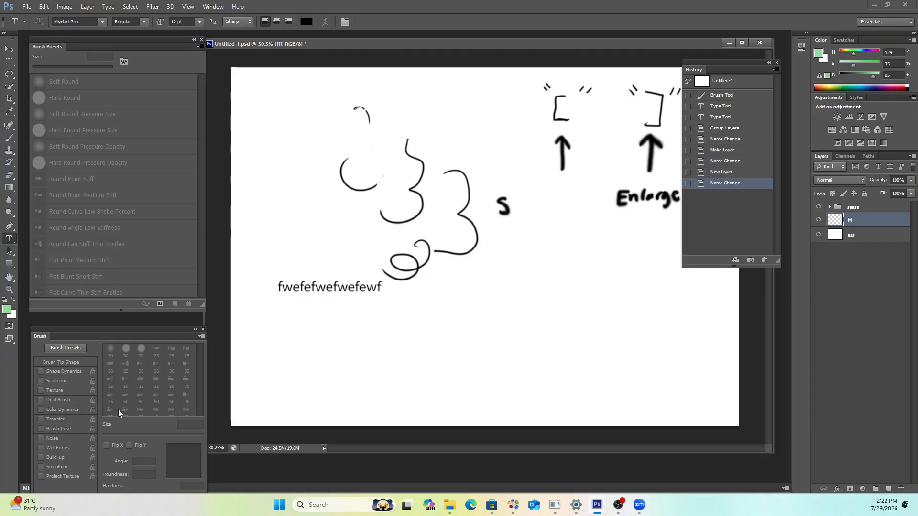
Switch to File Explorer to view the saved files in Documents, then move its window out of the way.
click(450, 506)
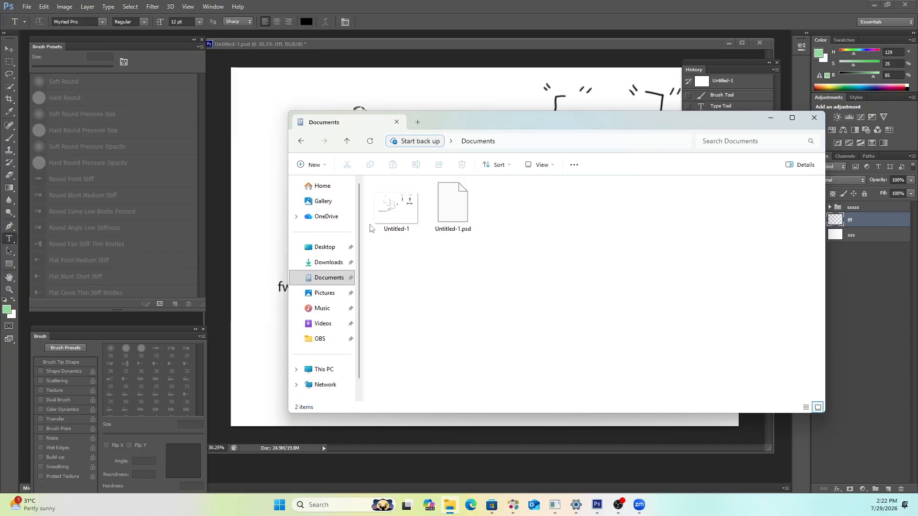
drag(471, 124, 917, 184)
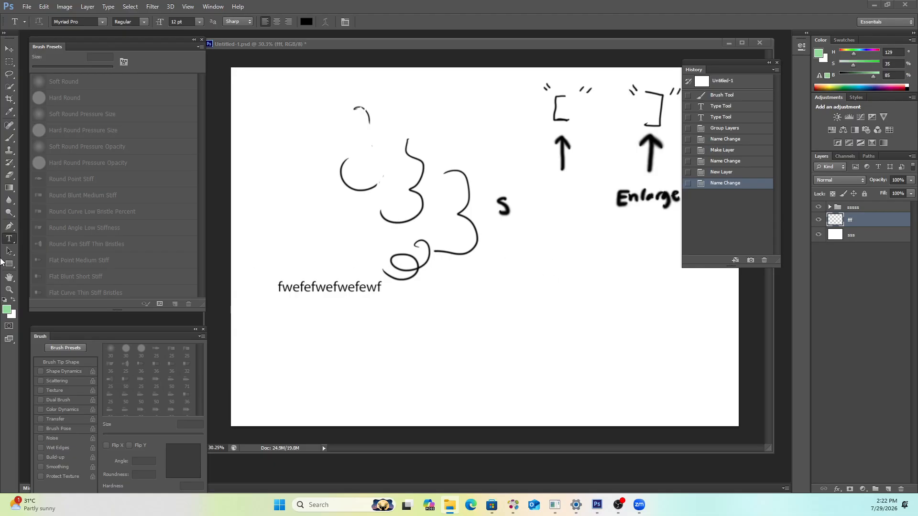
Move the floating Brush panel slightly and switch to the Quick Selection tool.
drag(99, 330, 88, 327)
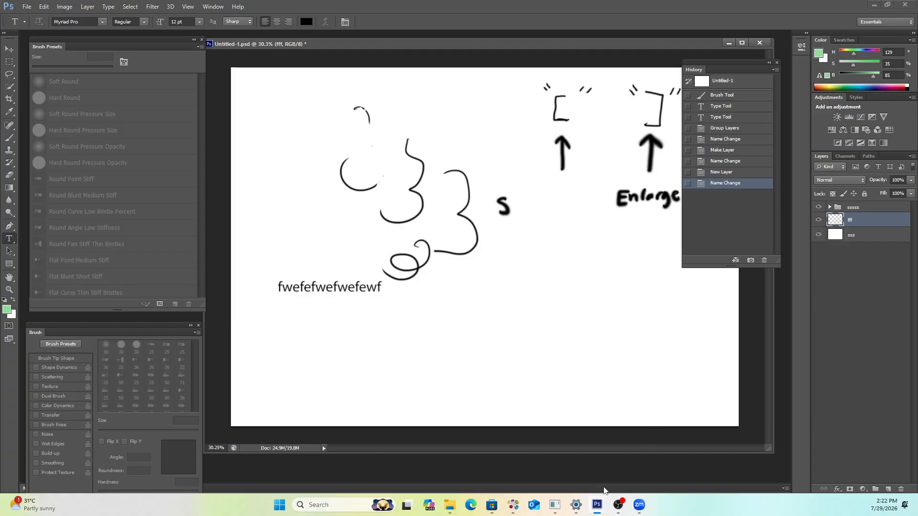
key(w)
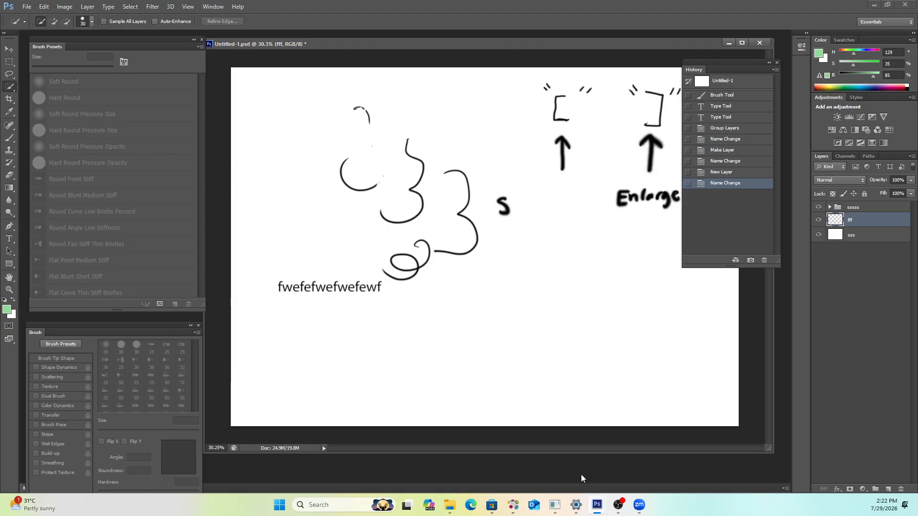
Search Windows for "wacom", open Wacom Tablet Properties, and move its window over the canvas.
click(205, 515)
click(333, 503)
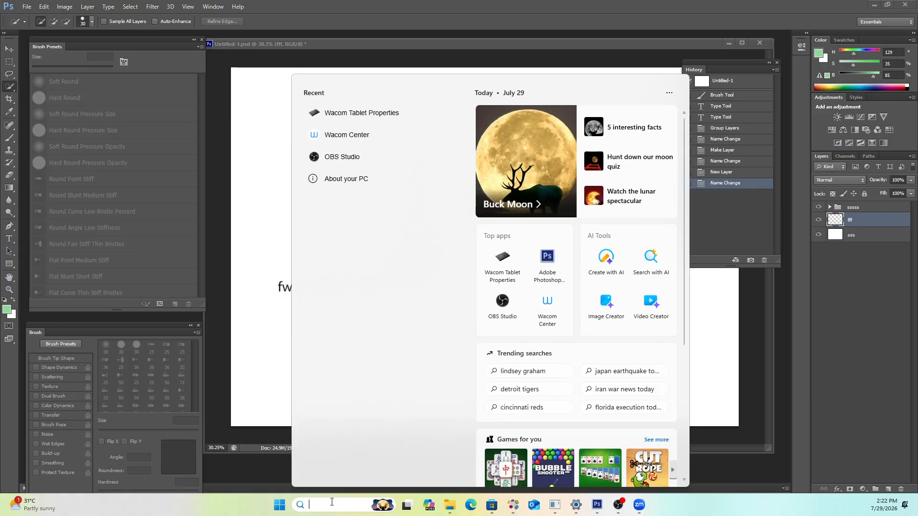
text(wacom)
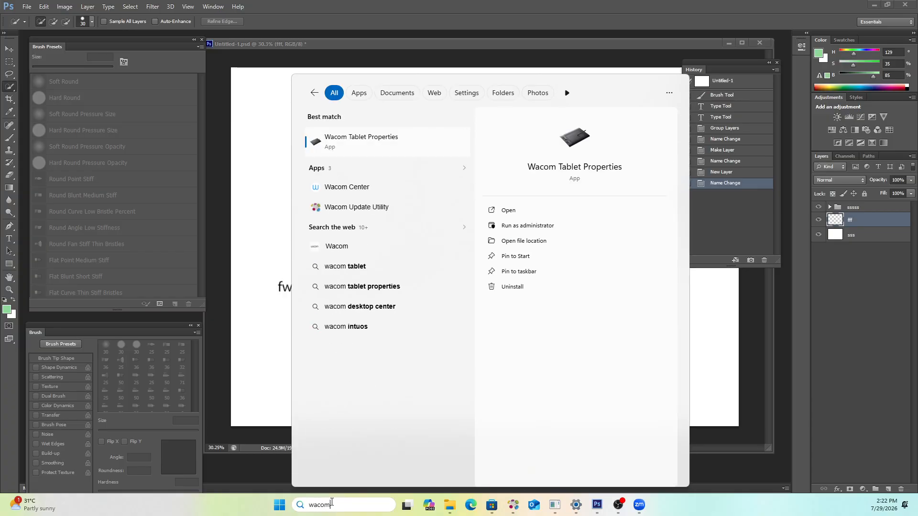
key(Return)
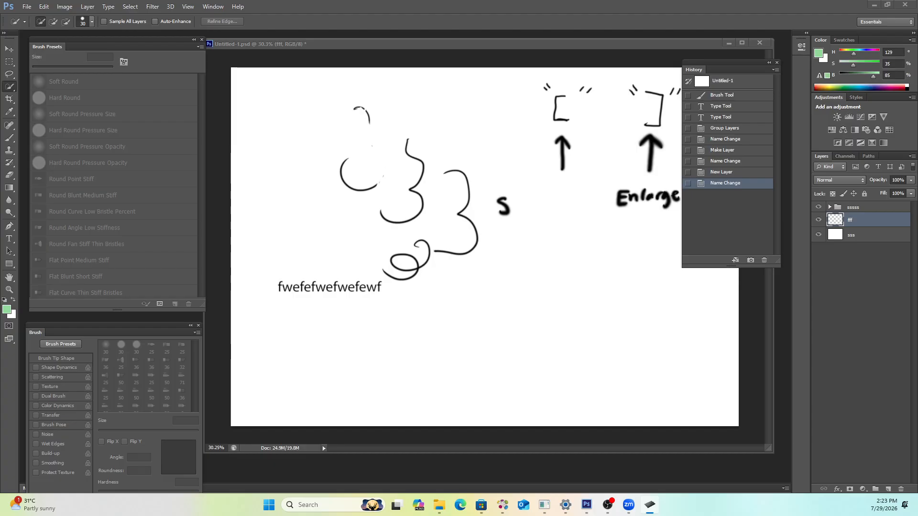
drag(626, 101, 455, 111)
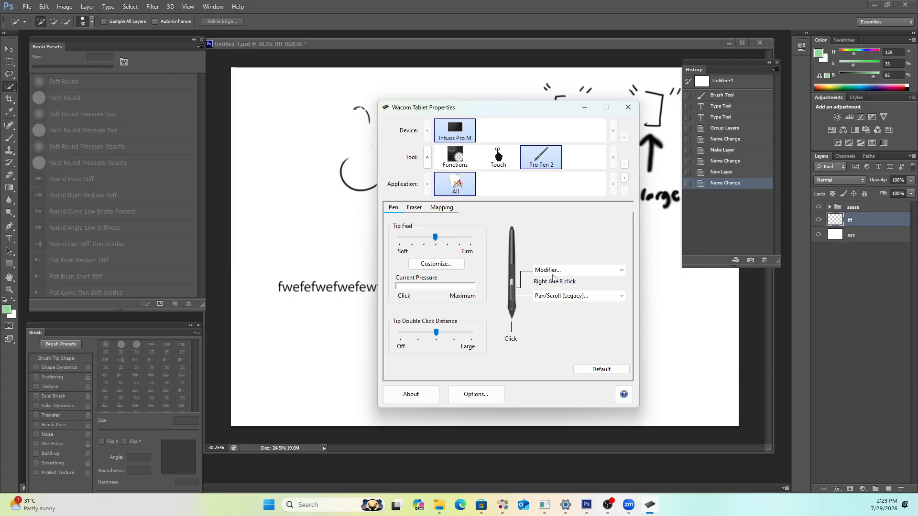
Assign the Pro Pen 2's upper button a keyboard modifier of Right Alt plus right click.
click(561, 295)
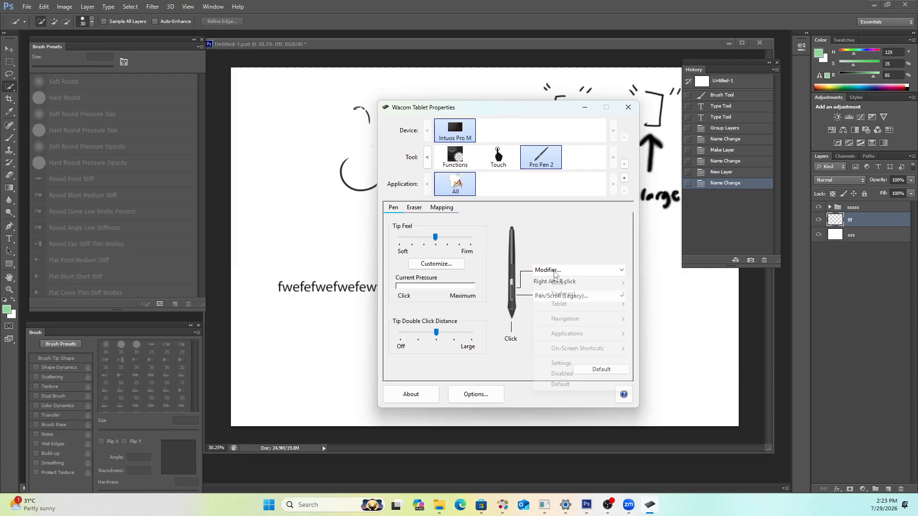
mouse_move(574, 294)
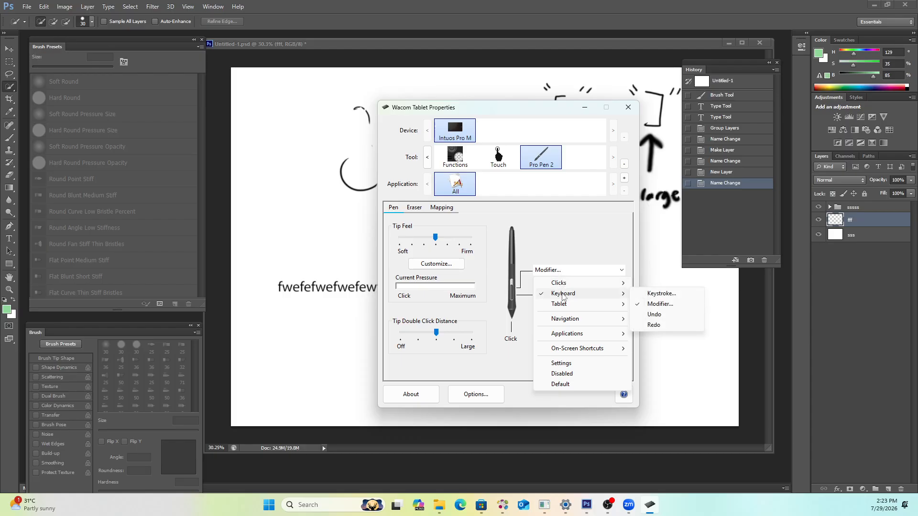
click(684, 309)
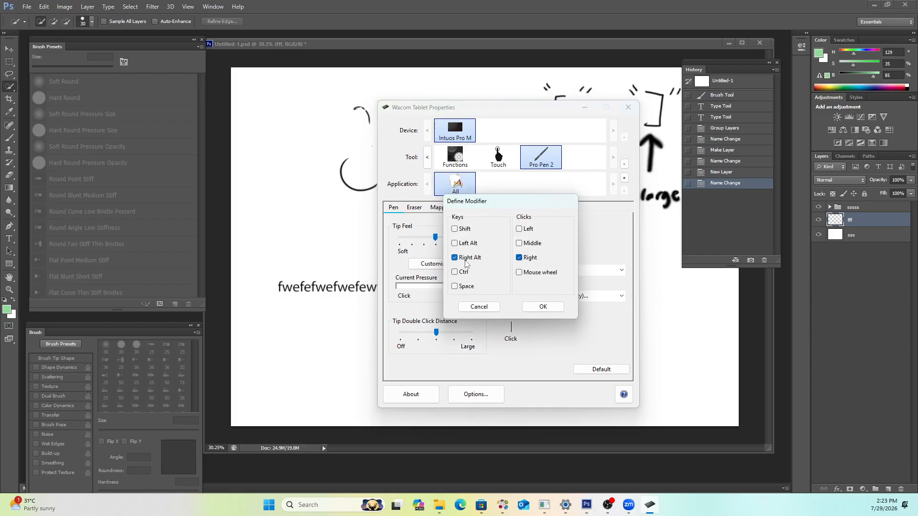
click(539, 305)
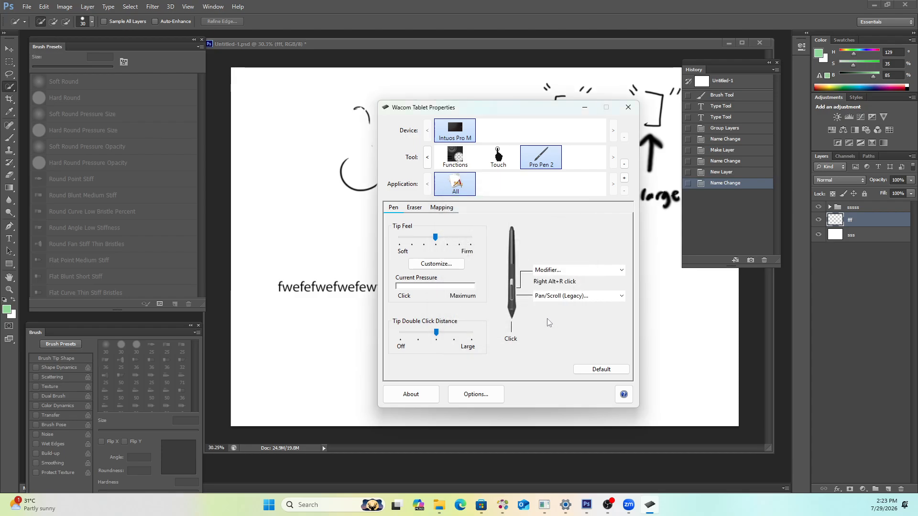
Assign Pan/Scroll (Legacy) to the pen's lower button, accept the scroll speed, and minimize Wacom Tablet Properties.
click(548, 298)
mouse_move(570, 347)
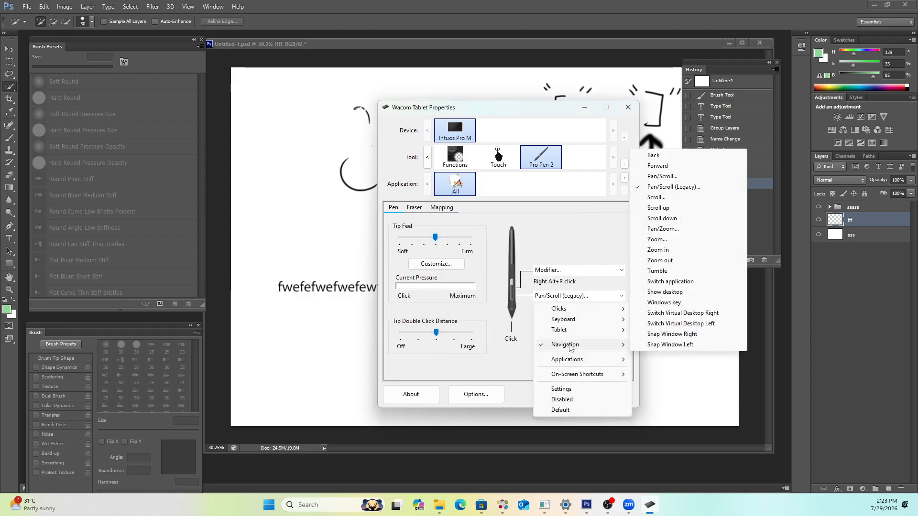
click(677, 188)
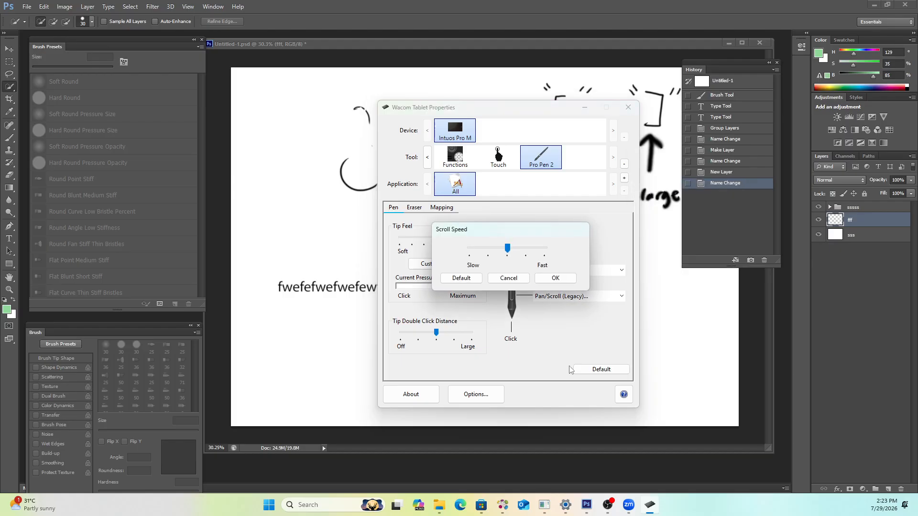
click(555, 278)
click(584, 107)
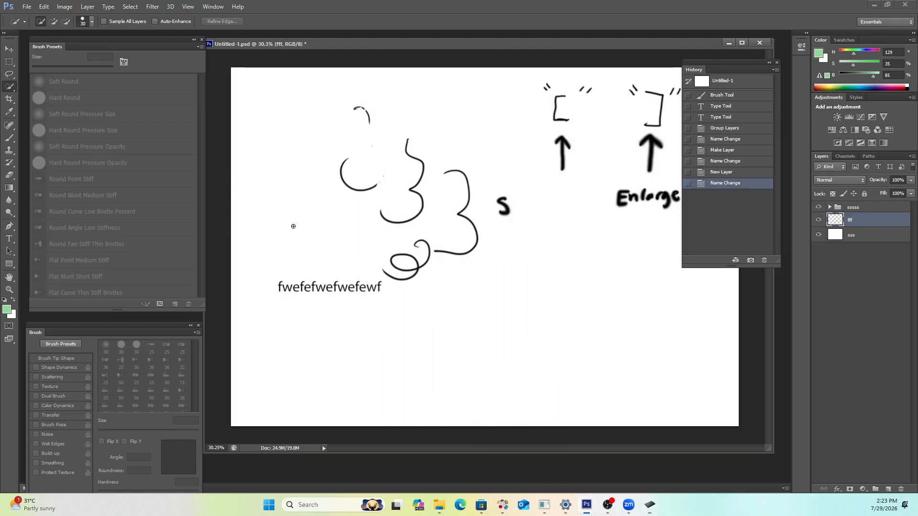
Resize the Quick Selection brush to 658 px, then switch to the Brush tool, sample white, and resize the brush to 370 px.
drag(559, 290, 604, 302)
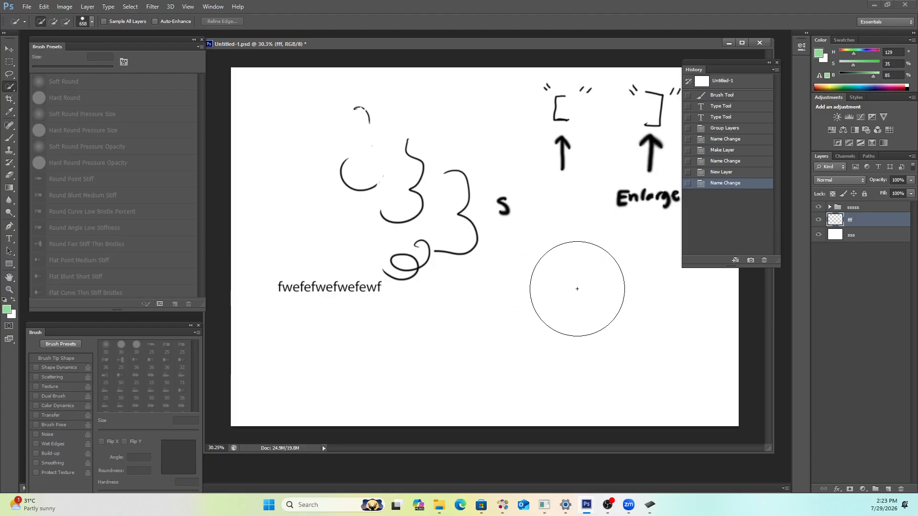
key(b)
alt+click(565, 277)
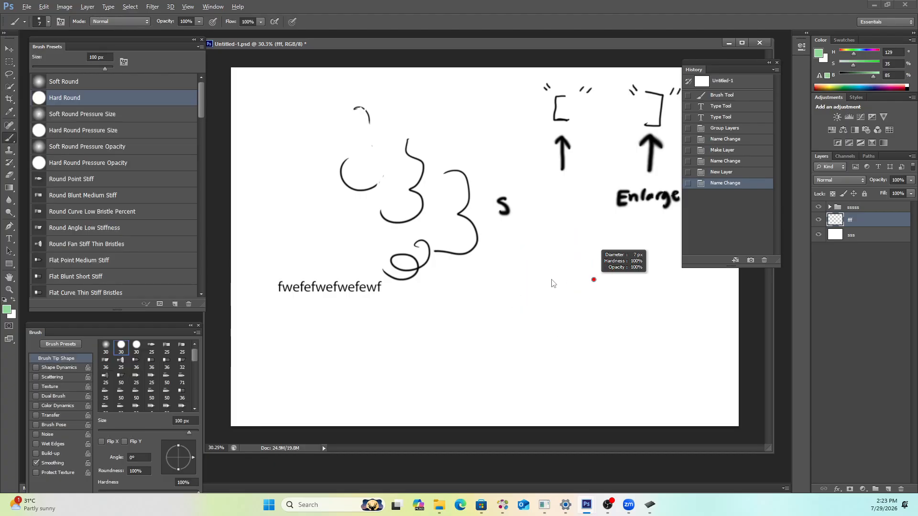
drag(581, 284, 580, 282)
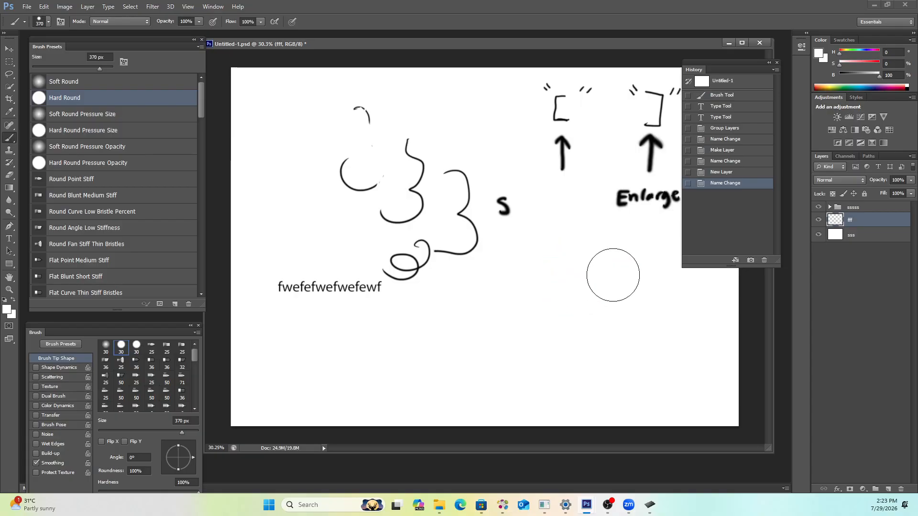
Switch to the Zoom tool, zoom the canvas out to about 24%, and pan it.
key(space)
key(z)
drag(591, 271, 611, 271)
key(space)
key(space)
mouse_move(611, 268)
mouse_down()
mouse_move(595, 272)
mouse_move(630, 265)
mouse_move(627, 281)
mouse_move(617, 250)
mouse_move(617, 266)
mouse_up()
Bring Wacom Tablet Properties back, move its window aside, and test the pen's Tip Feel slider, keeping it at the middle position.
click(649, 505)
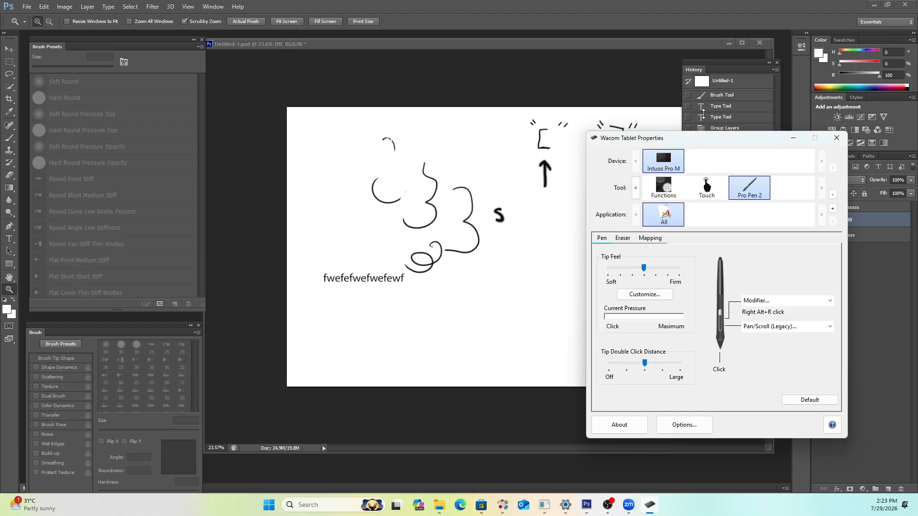
drag(701, 138, 644, 143)
click(478, 322)
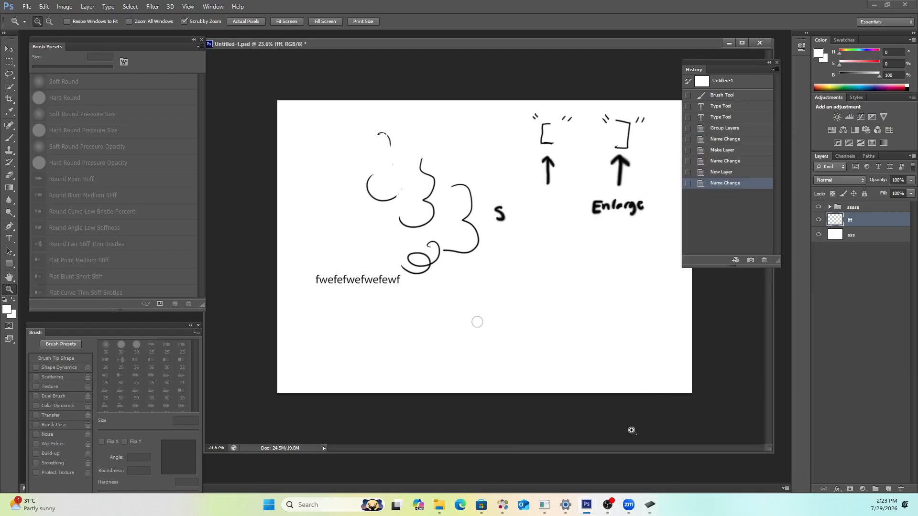
mouse_move(649, 505)
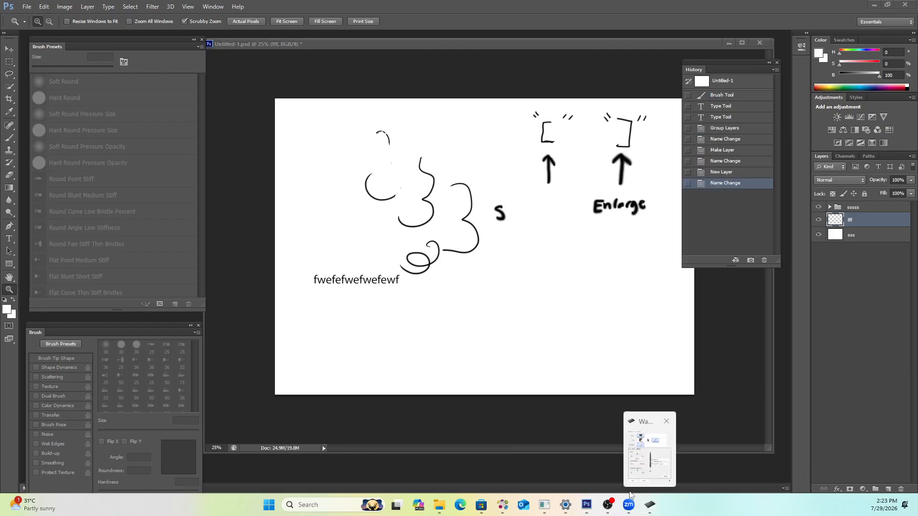
mouse_move(656, 462)
click(700, 367)
click(696, 365)
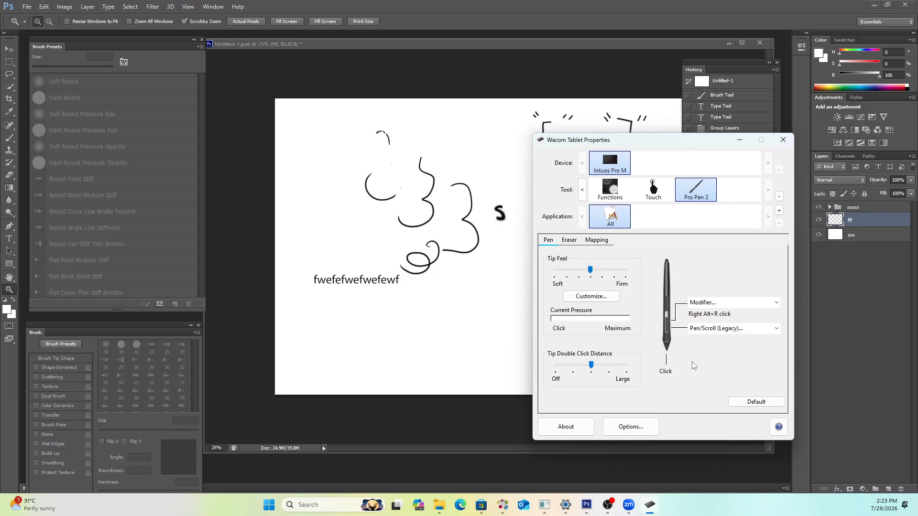
click(687, 360)
mouse_move(591, 270)
mouse_down()
mouse_move(614, 273)
mouse_move(591, 274)
mouse_up()
click(591, 271)
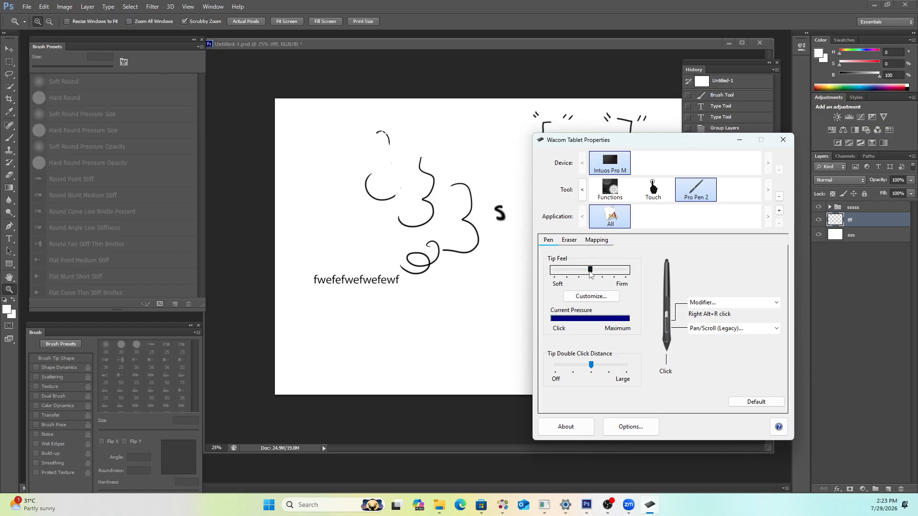
Review the pen's Eraser and Mapping settings and keep the orientation at ExpressKeys Right.
click(639, 249)
click(574, 242)
click(598, 241)
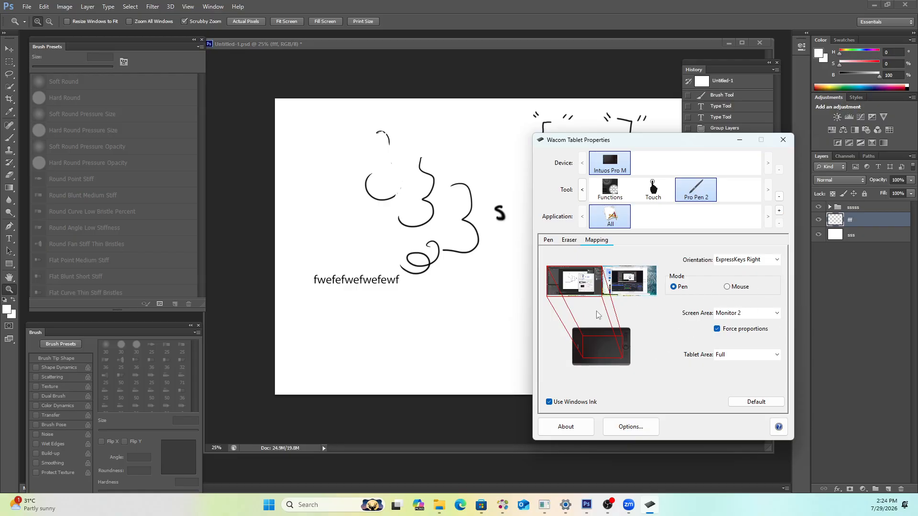
click(733, 257)
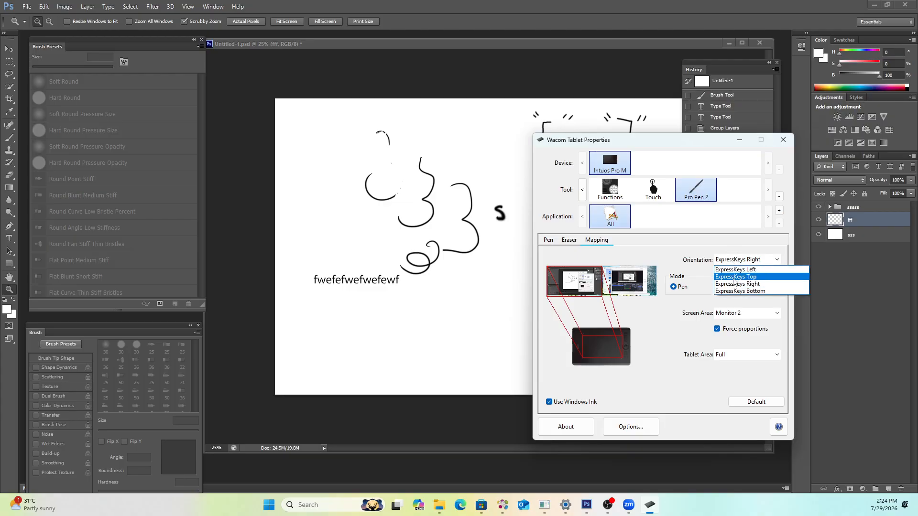
click(729, 285)
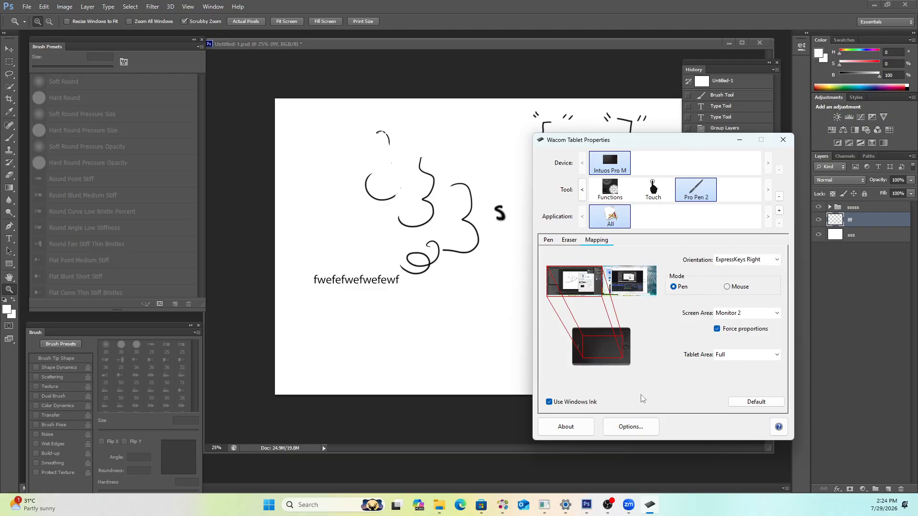
click(742, 259)
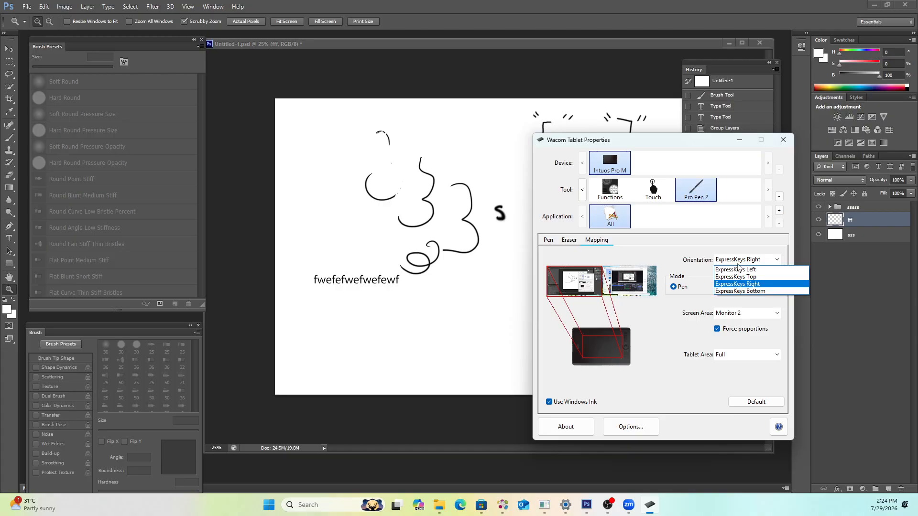
click(726, 285)
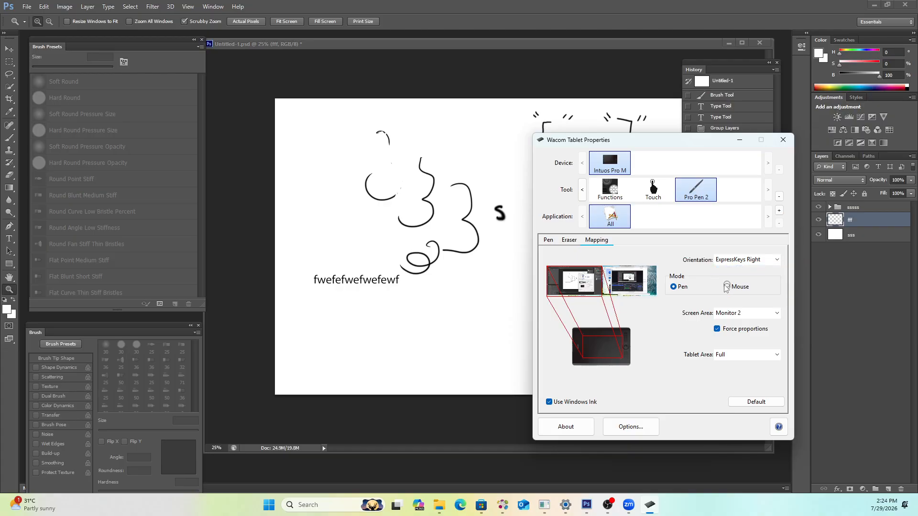
View the tablet's Functions settings, disable all ExpressKeys, Touch Rings, Rocker Rings and Touch Strips, and accept the options.
click(614, 192)
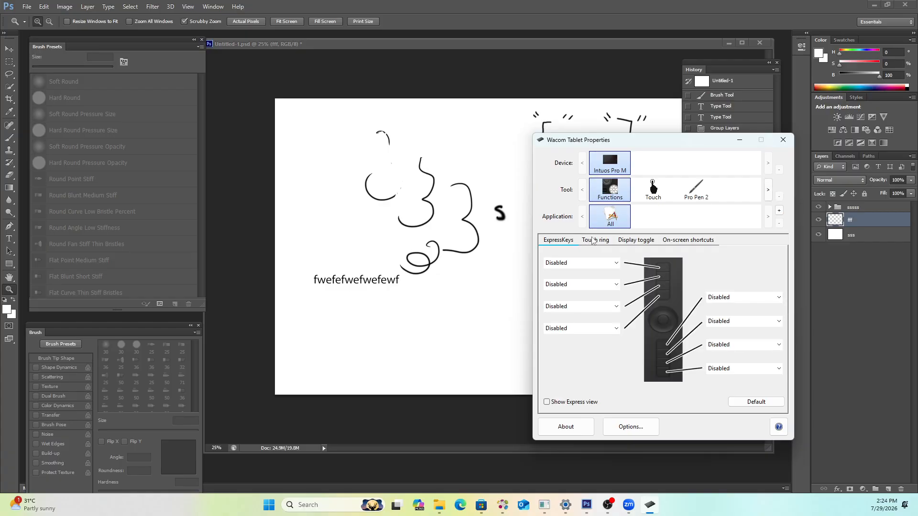
click(631, 426)
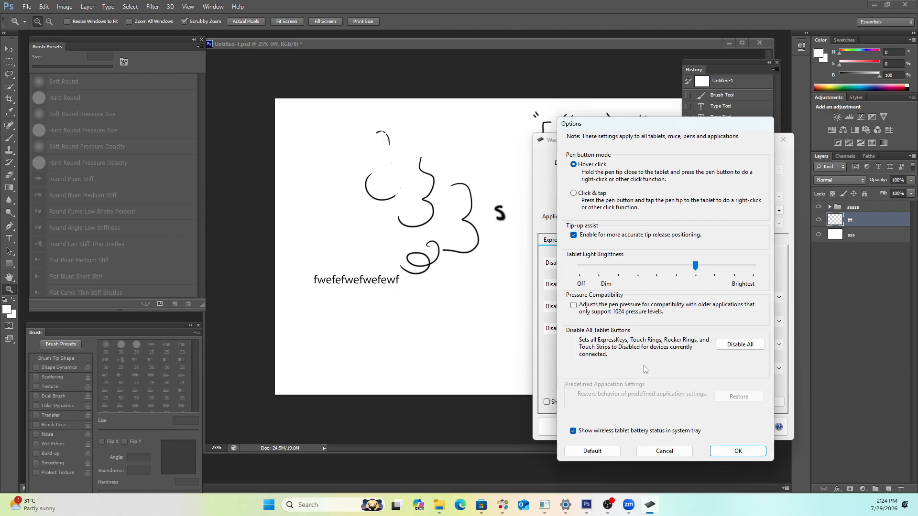
click(723, 341)
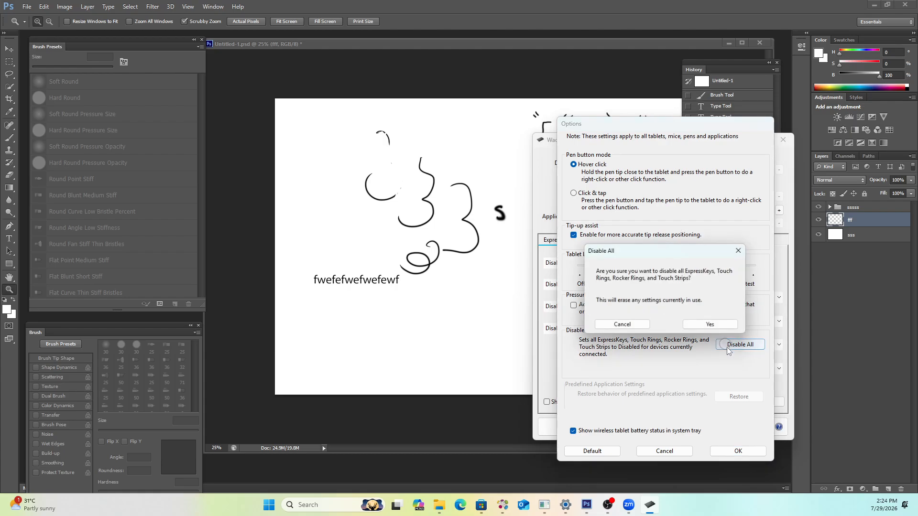
click(708, 328)
click(734, 451)
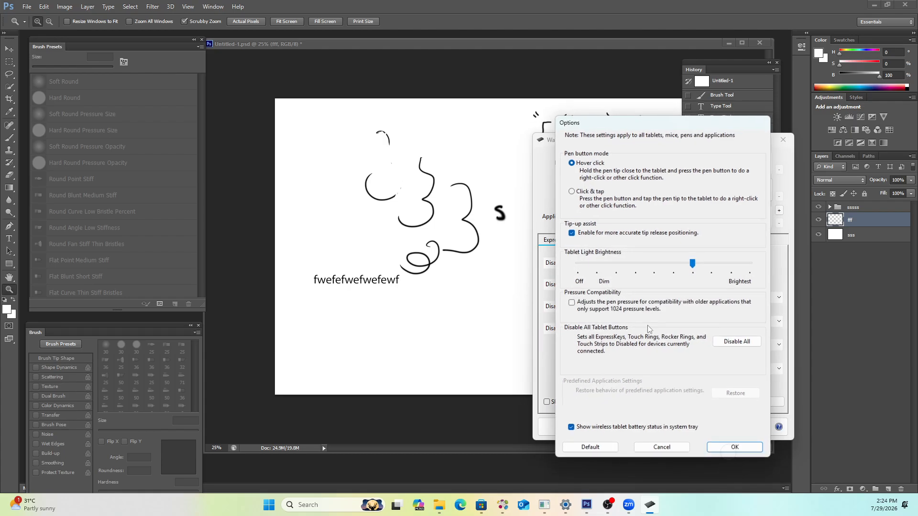
Review the tablet's Touch settings: Touch Options, Standard Gestures and My Gestures.
click(654, 191)
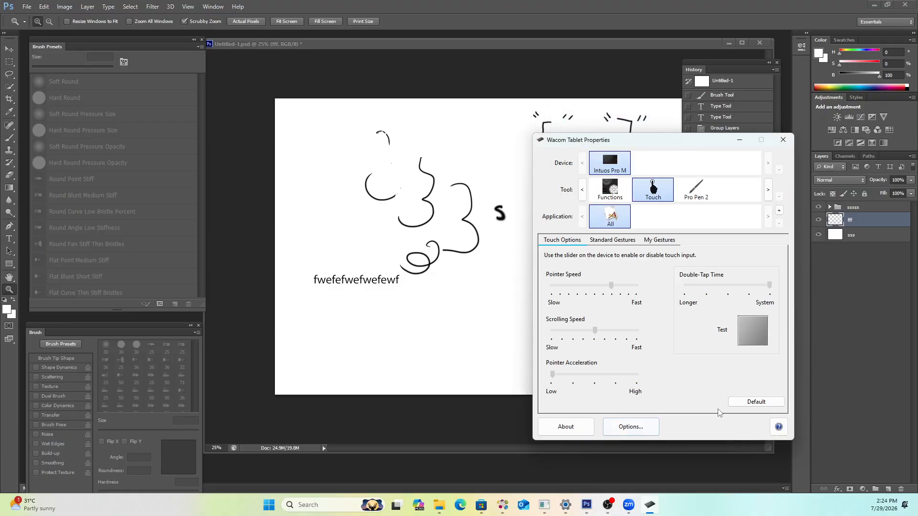
click(616, 240)
click(658, 241)
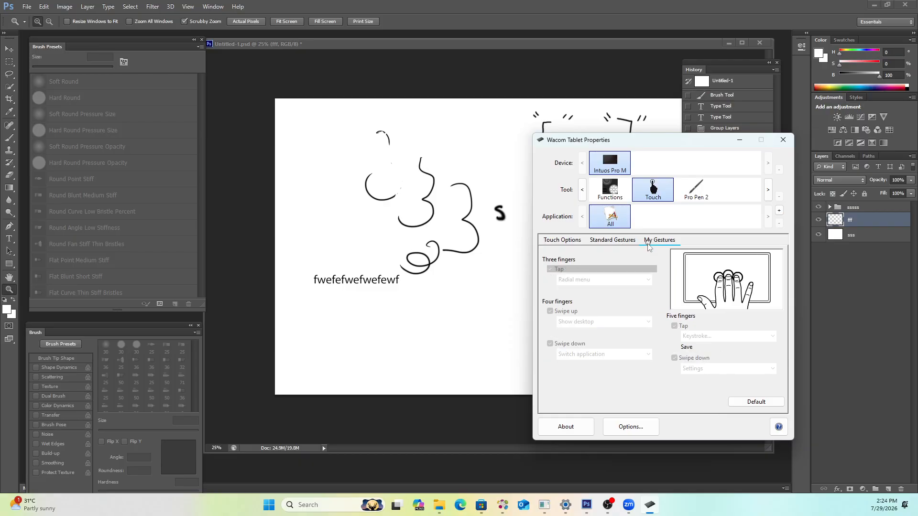
click(571, 240)
Repeat disabling all tablet buttons in the global options, accept, and close Wacom Tablet Properties.
click(631, 427)
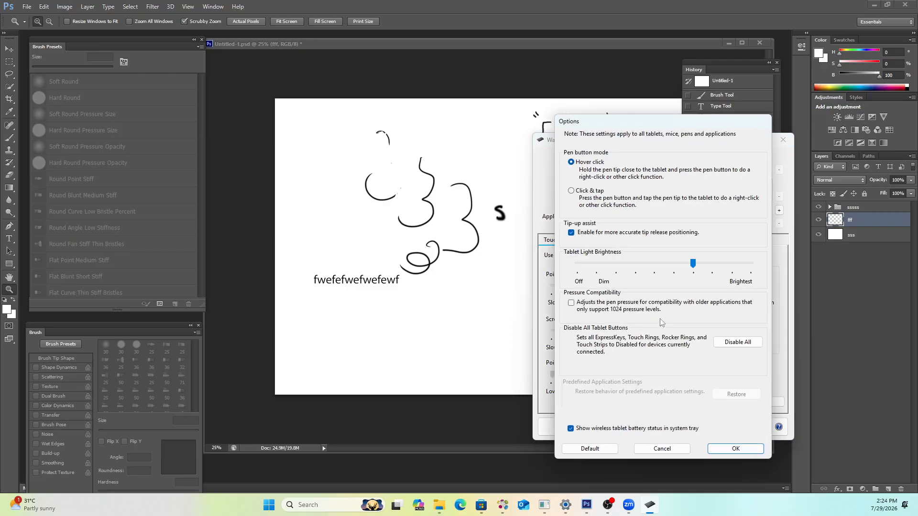
click(738, 343)
click(698, 325)
click(731, 449)
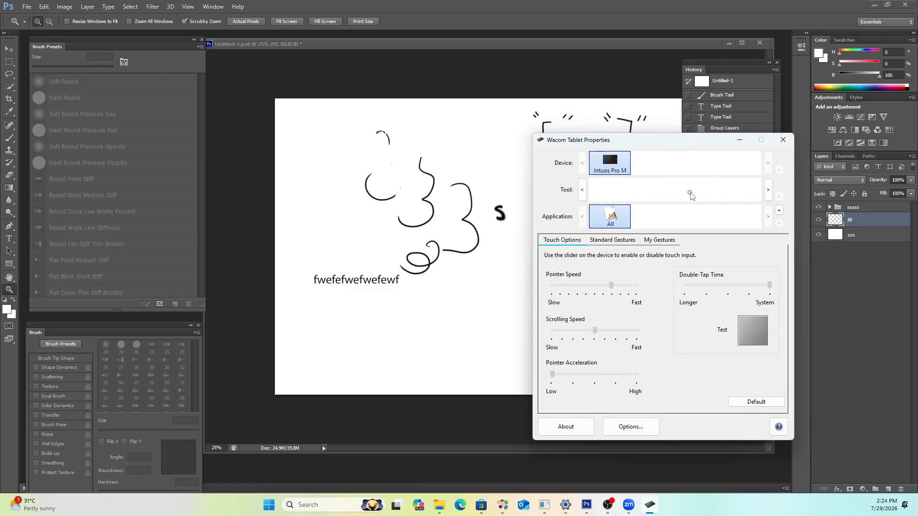
click(783, 139)
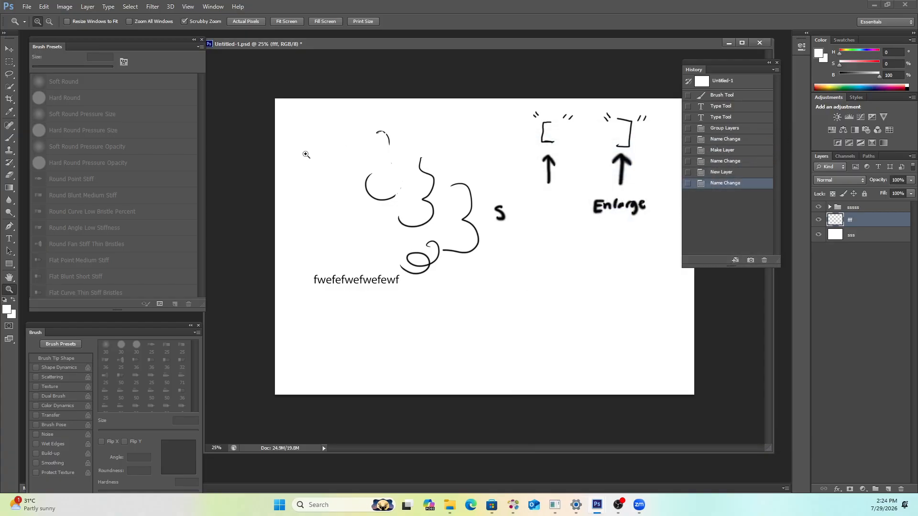
Show the Tool Presets panel in Photoshop.
click(213, 7)
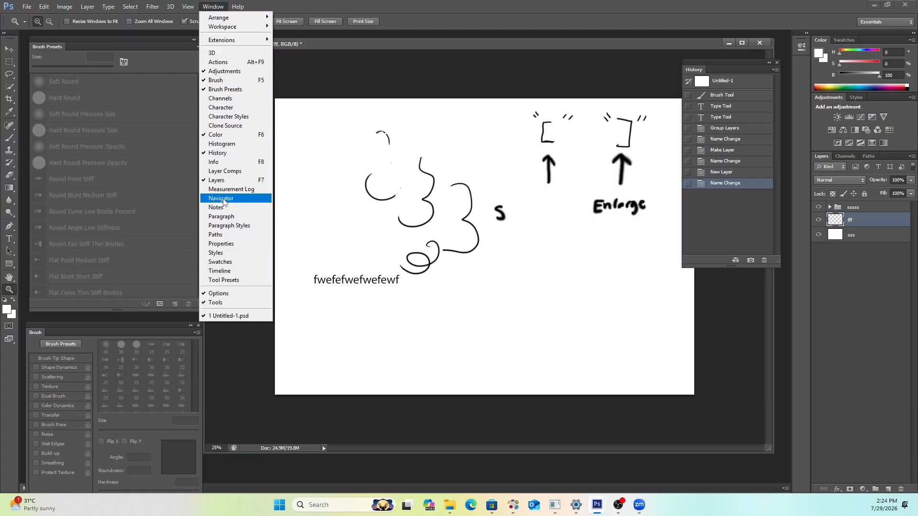
click(225, 280)
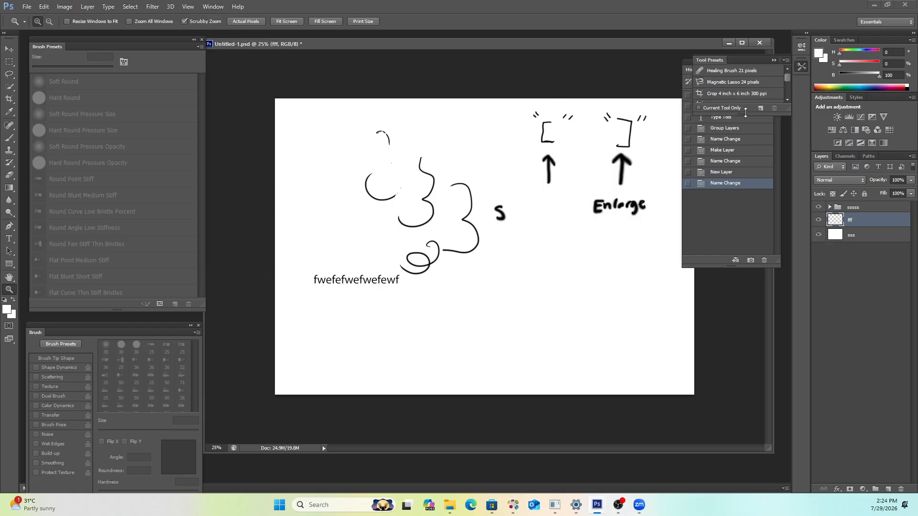
Enlarge the Tool Presets panel and place it as a floating panel below the History panel.
drag(745, 113, 767, 349)
drag(801, 60, 723, 296)
click(783, 132)
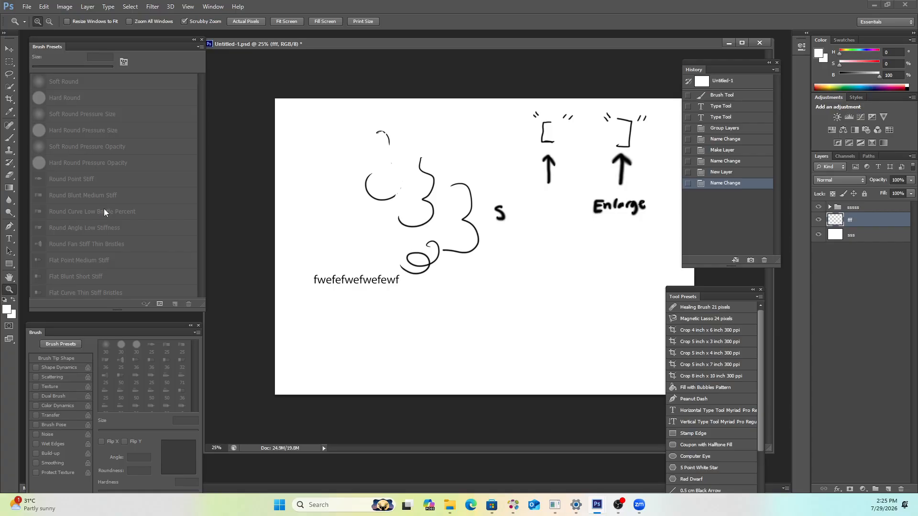
Add a new layer, reduce the Hard Round brush to 50 px, and paint a test dab on the canvas.
click(891, 488)
key(b)
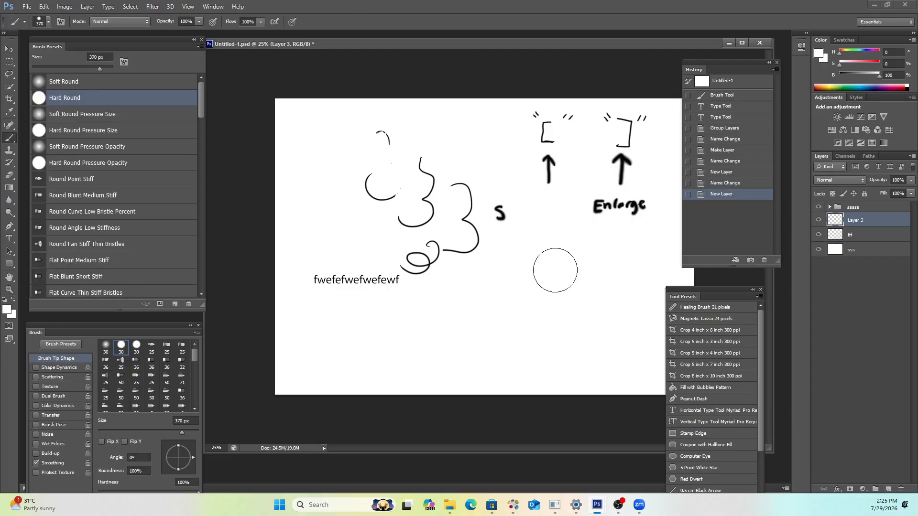
key(bracketleft)
key(bracketleft)
key(bracketleft)
key(bracketleft)
key(bracketleft)
key(bracketleft)
key(bracketleft)
key(bracketleft)
key(bracketleft)
click(580, 284)
Set the foreground colour to black and draw a circle with rounded lobes below "Enlarge", reducing the brush to 45 px.
key(v)
click(846, 77)
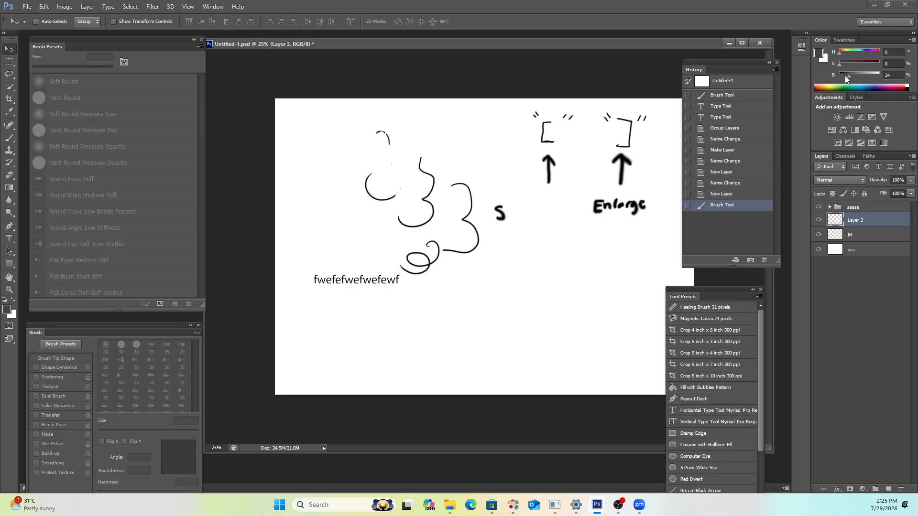
drag(846, 80, 839, 76)
key(b)
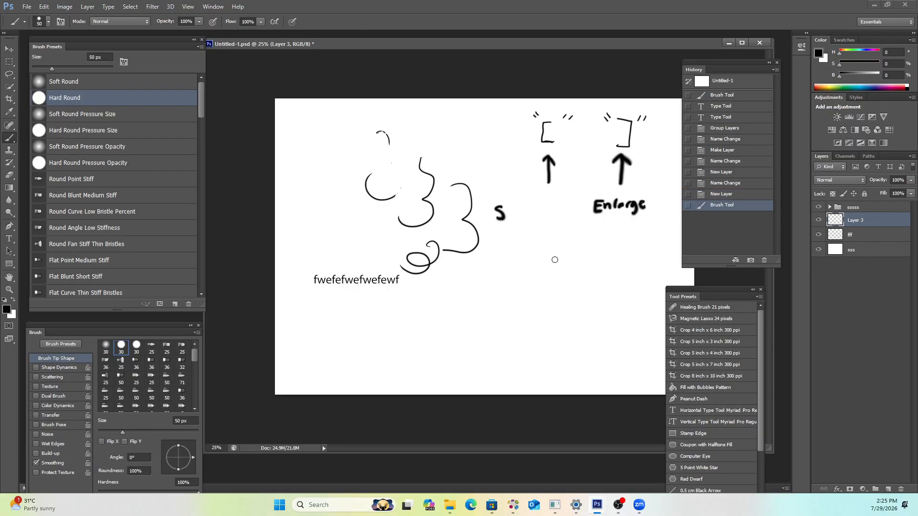
mouse_move(550, 261)
mouse_down()
mouse_move(531, 321)
mouse_move(543, 256)
mouse_move(519, 279)
mouse_move(530, 288)
mouse_move(596, 274)
mouse_up()
key(bracketleft)
mouse_move(536, 319)
mouse_down()
mouse_move(571, 330)
mouse_move(589, 304)
mouse_up()
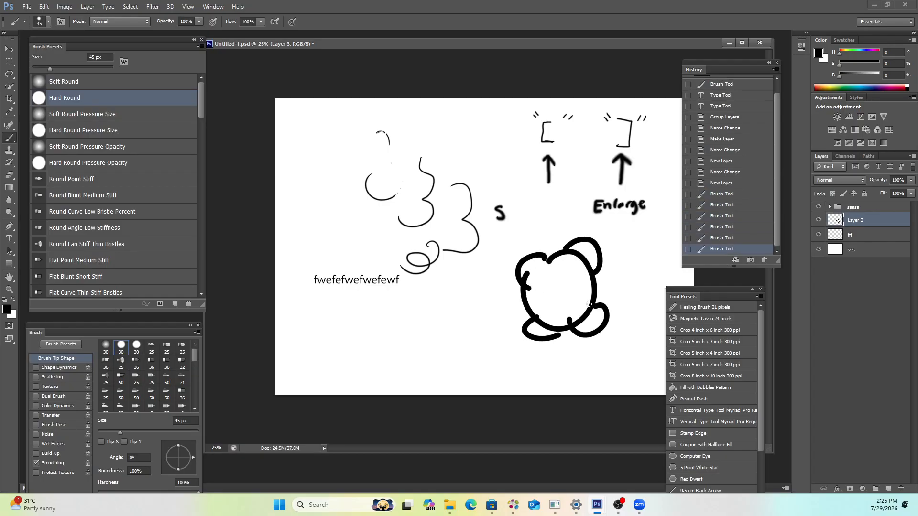
Shift the lobed circle slightly with the Move tool and paint a letter V inside it.
click(9, 52)
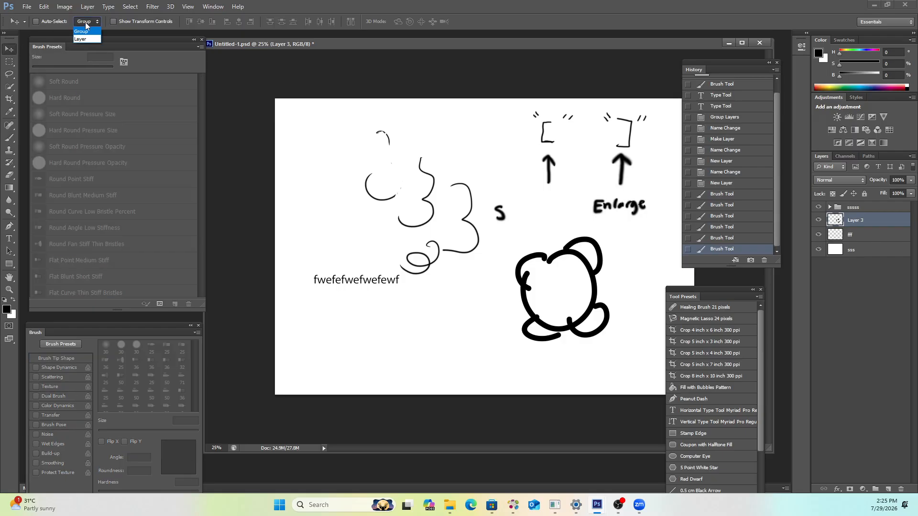
click(10, 53)
mouse_move(556, 287)
mouse_down()
mouse_move(564, 297)
mouse_move(570, 282)
mouse_up()
key(b)
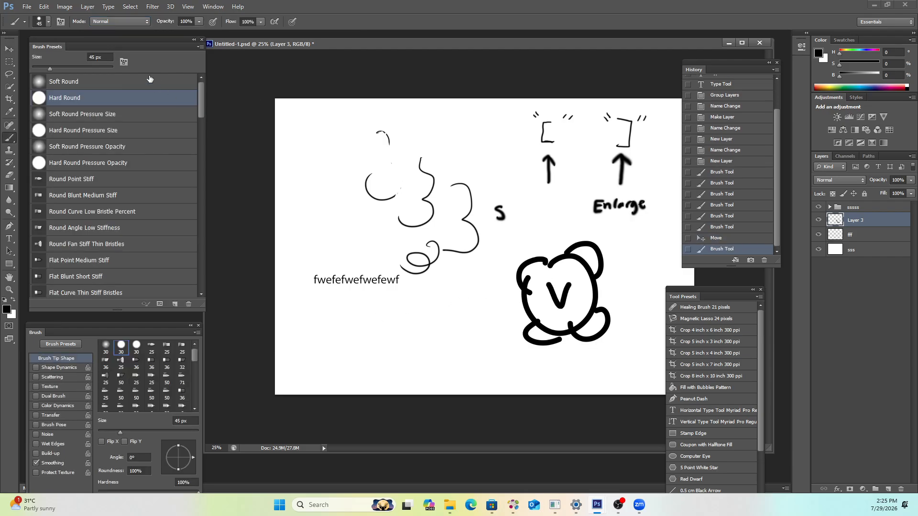
Enable Auto-Select by Layer for the Move tool, pick several drawings and the background on the canvas, and end on Layer 3.
click(16, 48)
click(84, 23)
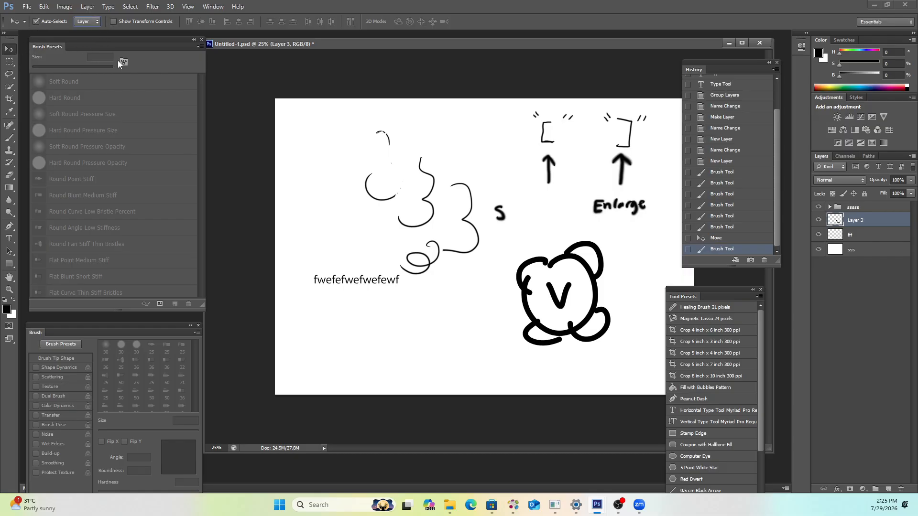
click(462, 219)
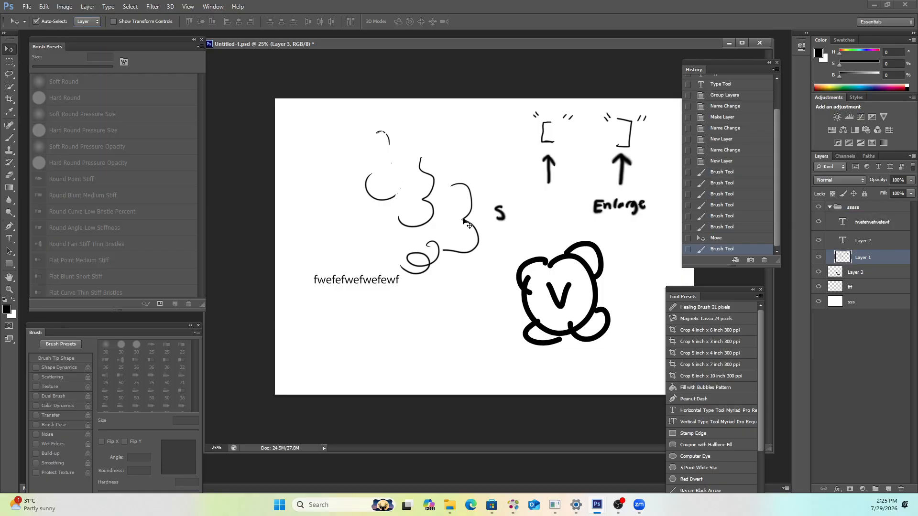
click(550, 264)
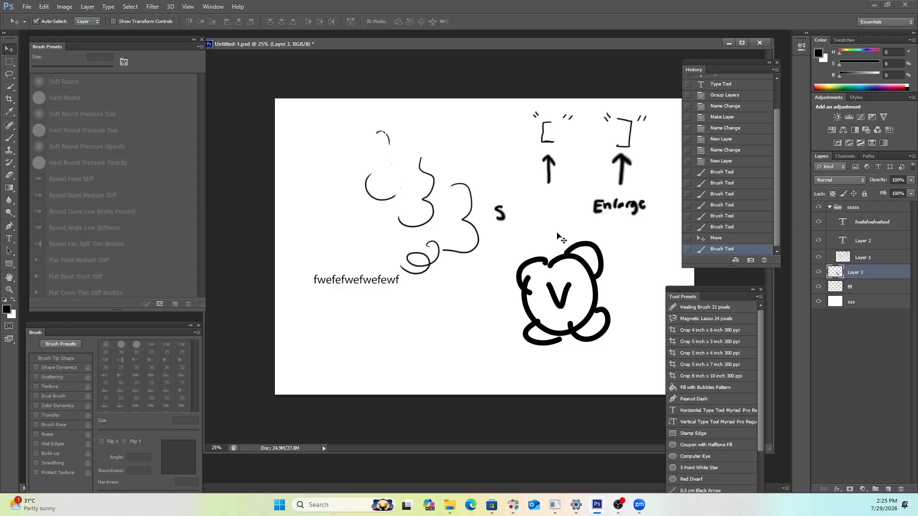
click(539, 229)
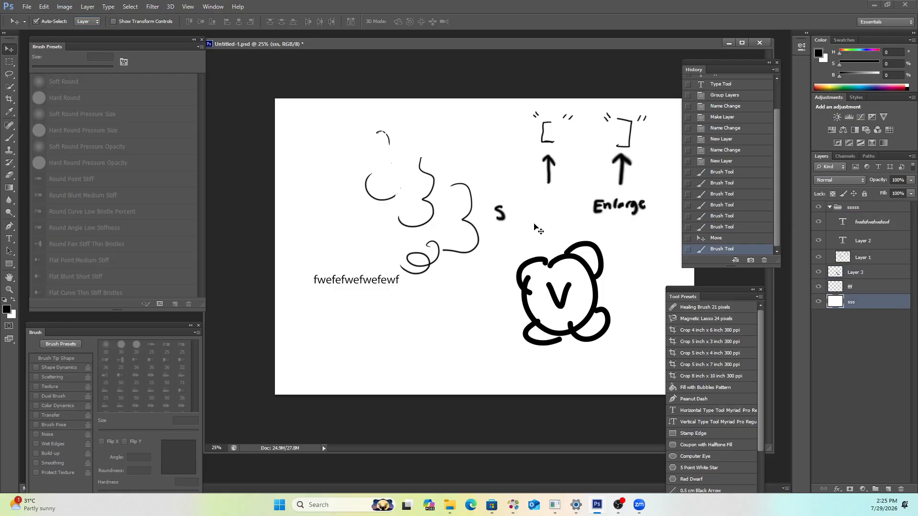
click(598, 210)
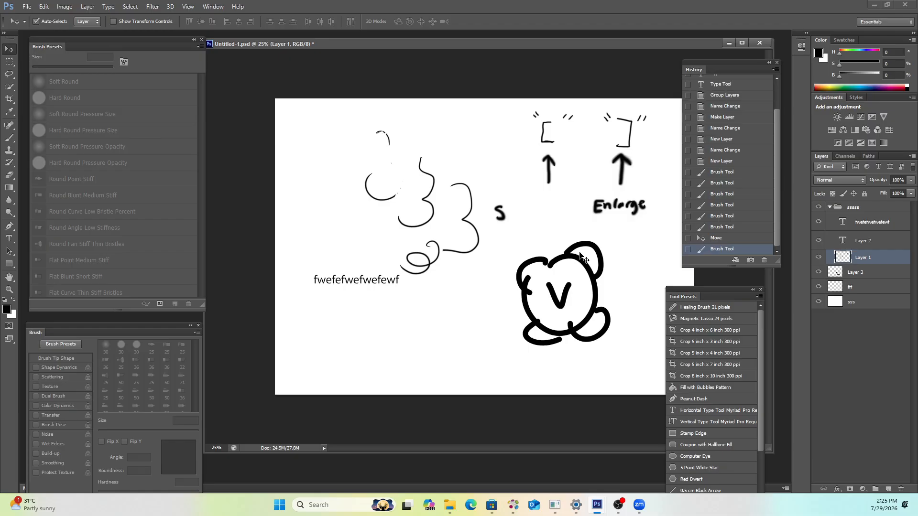
click(564, 267)
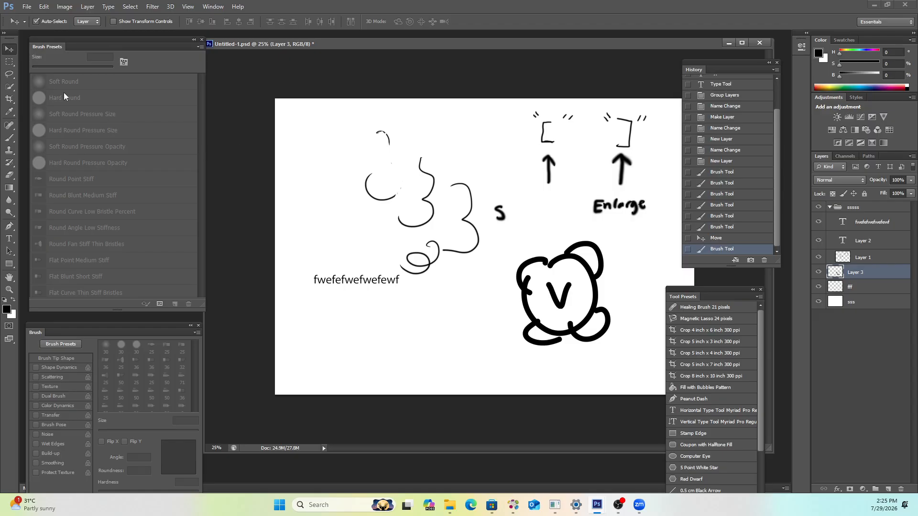
Demonstrate the Rectangular Marquee by drawing several selections, moving one, trying to add to another, and clearing them.
click(10, 62)
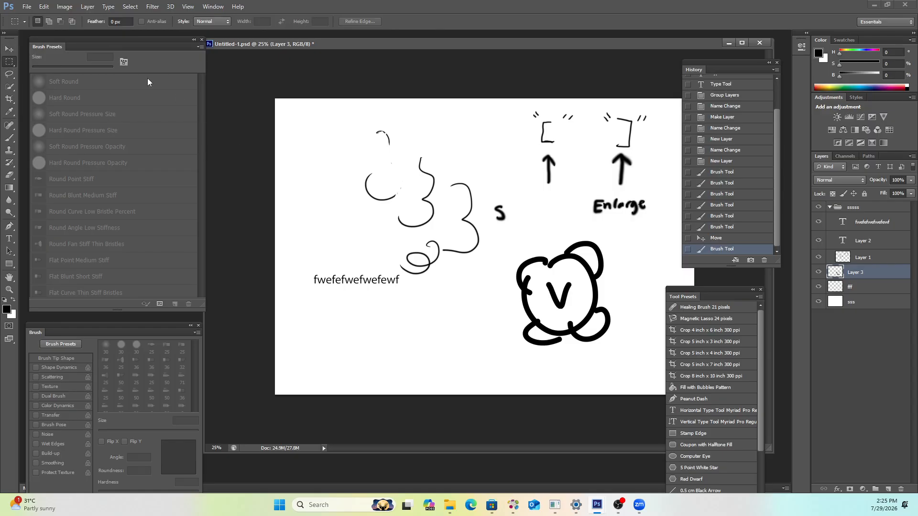
mouse_move(307, 197)
mouse_down()
mouse_move(345, 240)
mouse_move(341, 229)
mouse_move(393, 251)
mouse_move(351, 228)
mouse_up()
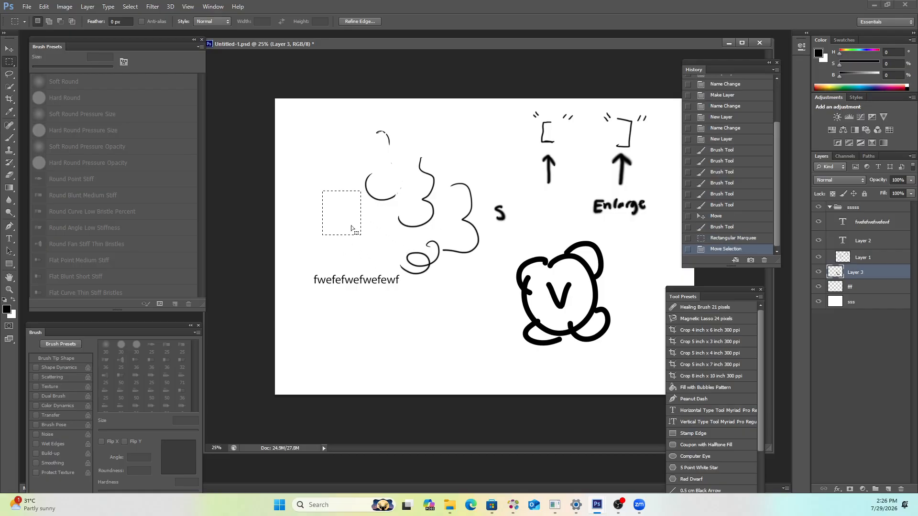
drag(348, 310, 401, 347)
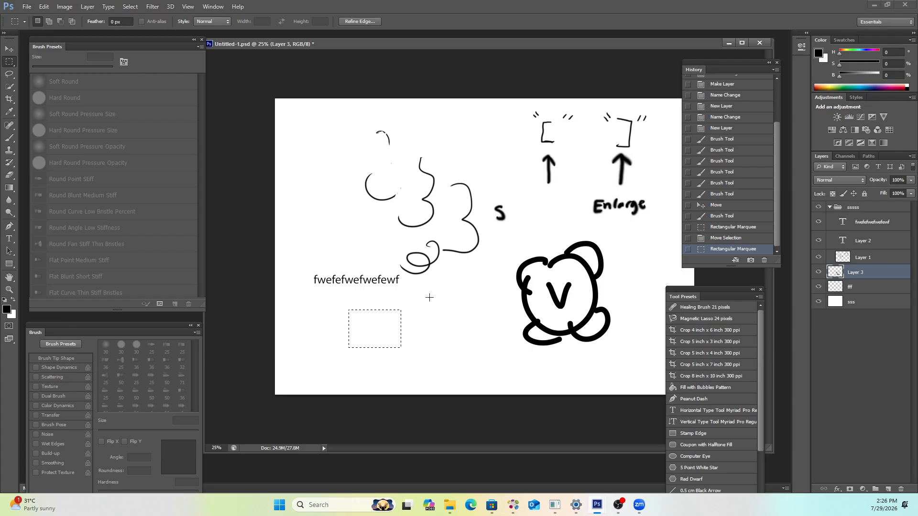
click(429, 298)
mouse_move(411, 297)
mouse_down()
mouse_move(465, 359)
mouse_move(467, 396)
mouse_up()
shift+click(511, 352)
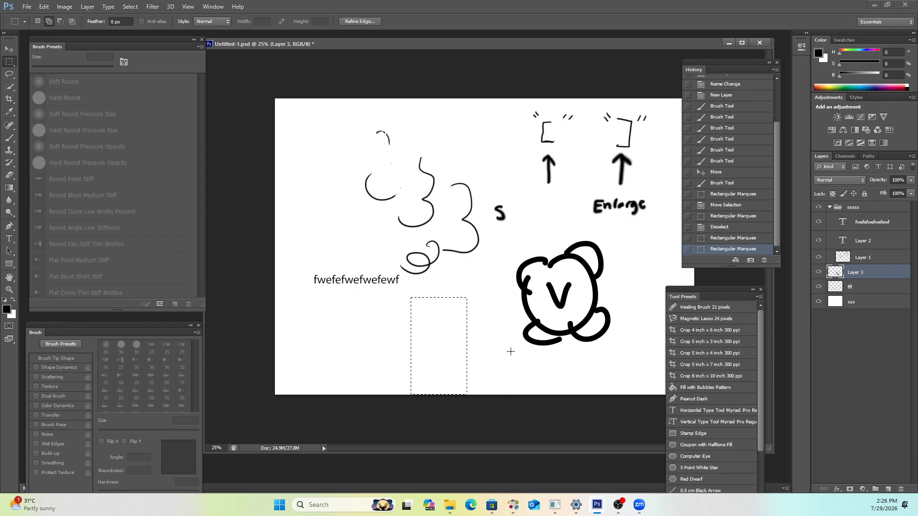
click(417, 259)
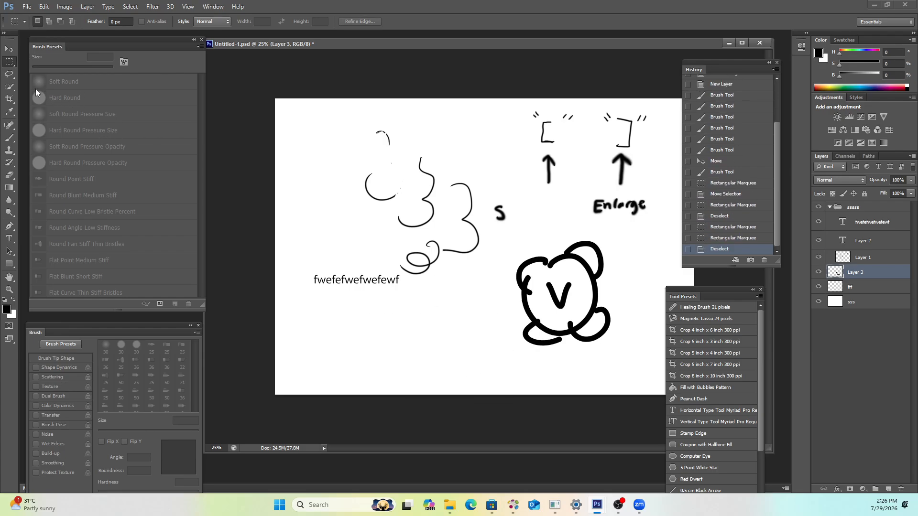
drag(336, 213, 409, 291)
click(383, 268)
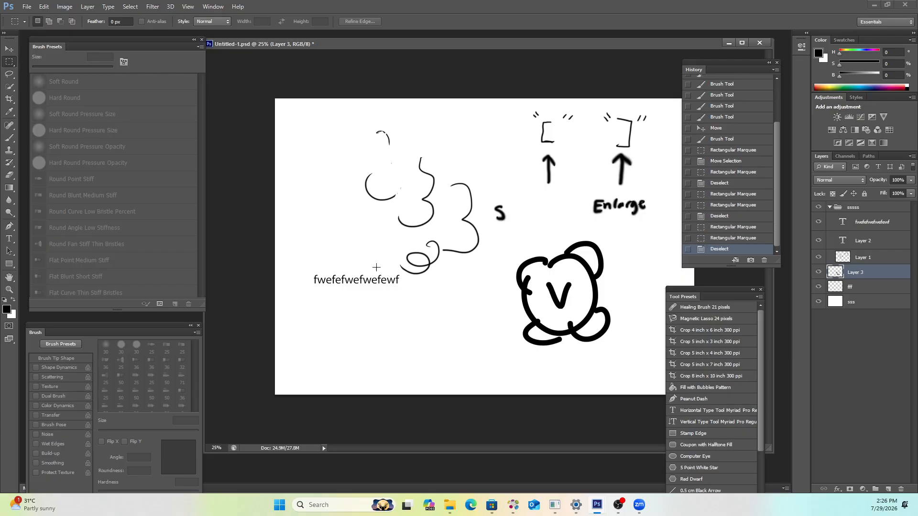
Demonstrate the Lasso with a freehand selection, combine overlapping areas across the scribbles using Add to selection, and deselect.
click(9, 74)
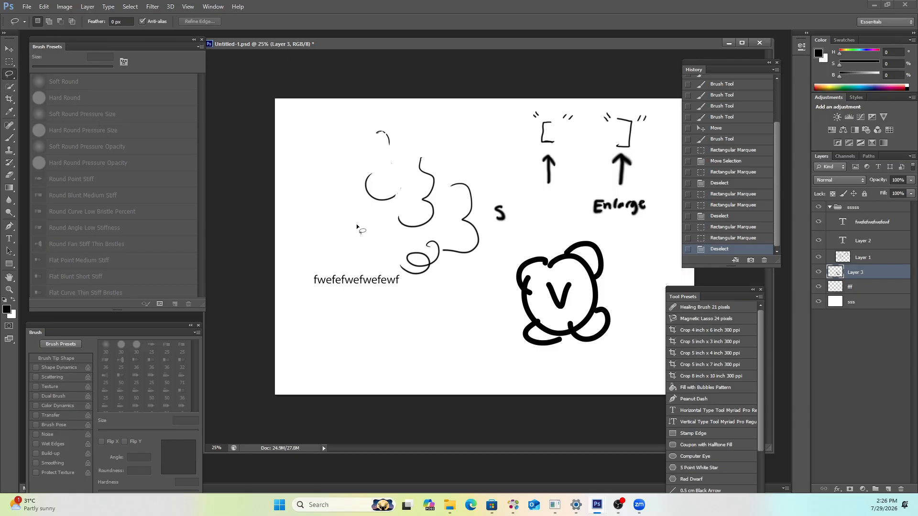
drag(357, 224, 337, 205)
click(328, 206)
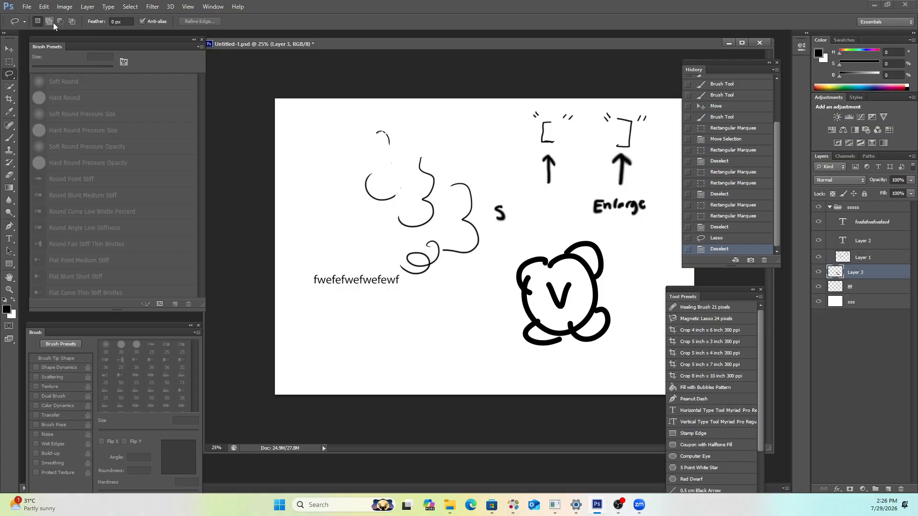
mouse_move(323, 150)
mouse_down()
mouse_move(330, 142)
mouse_move(355, 168)
mouse_up()
mouse_move(385, 186)
mouse_down()
mouse_move(378, 237)
mouse_move(382, 205)
mouse_up()
mouse_move(416, 208)
mouse_down()
mouse_move(430, 206)
mouse_move(437, 227)
mouse_up()
mouse_move(494, 260)
mouse_down()
mouse_move(405, 345)
mouse_move(390, 311)
mouse_up()
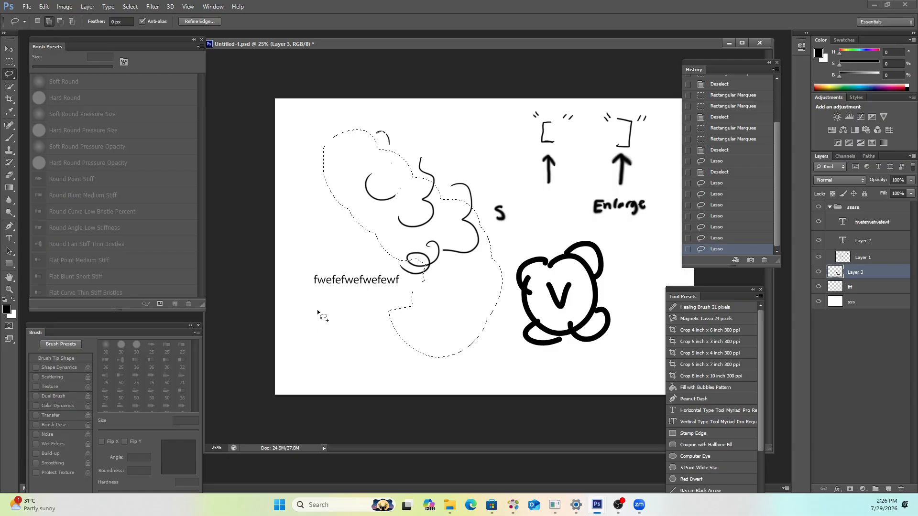
key(ctrl+d)
Switch from Quick Selection to the Magic Wand, select the area around the V inside the circle, and deselect.
click(15, 90)
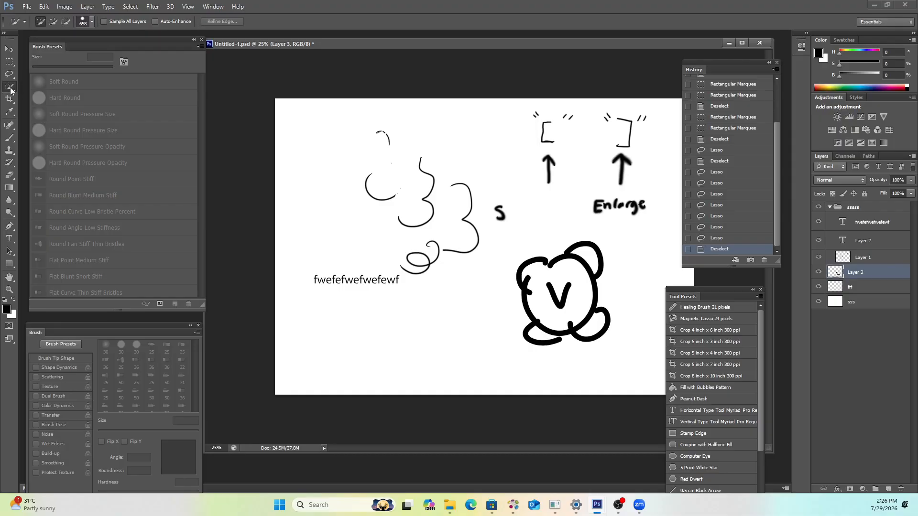
right_click(11, 90)
click(33, 93)
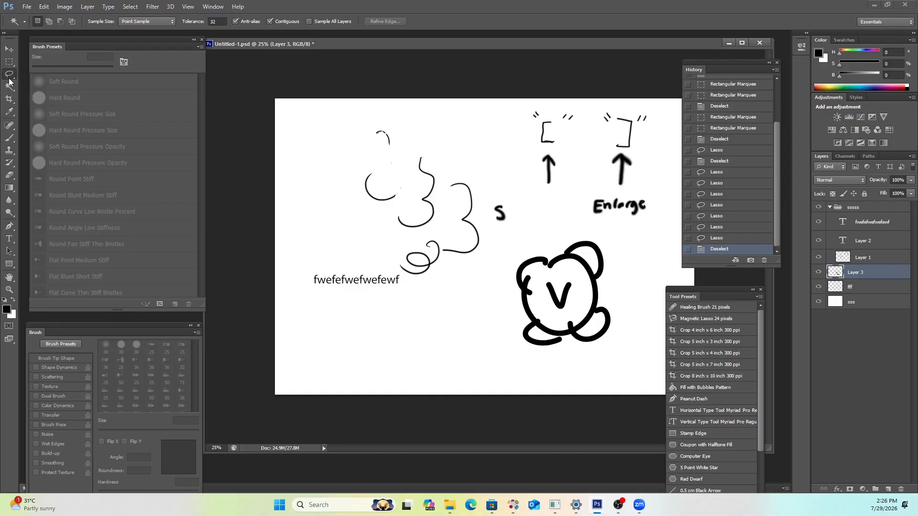
click(8, 75)
click(9, 87)
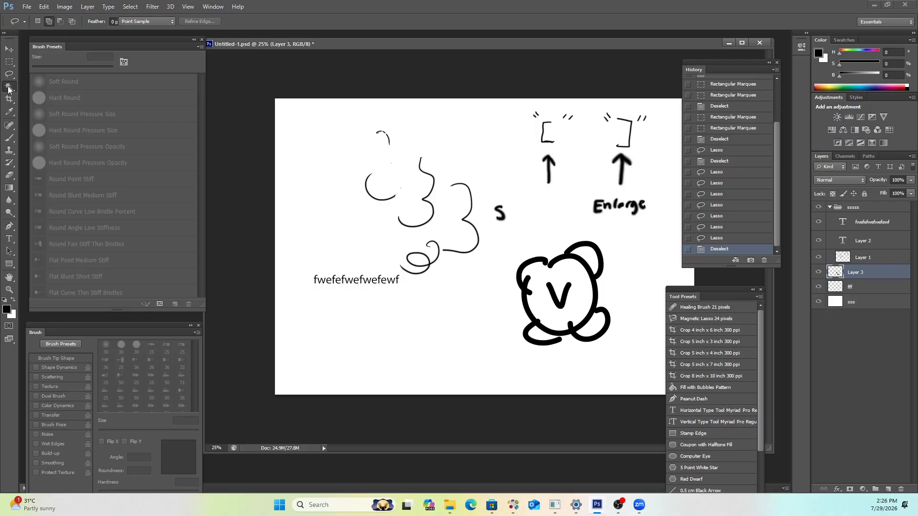
click(555, 282)
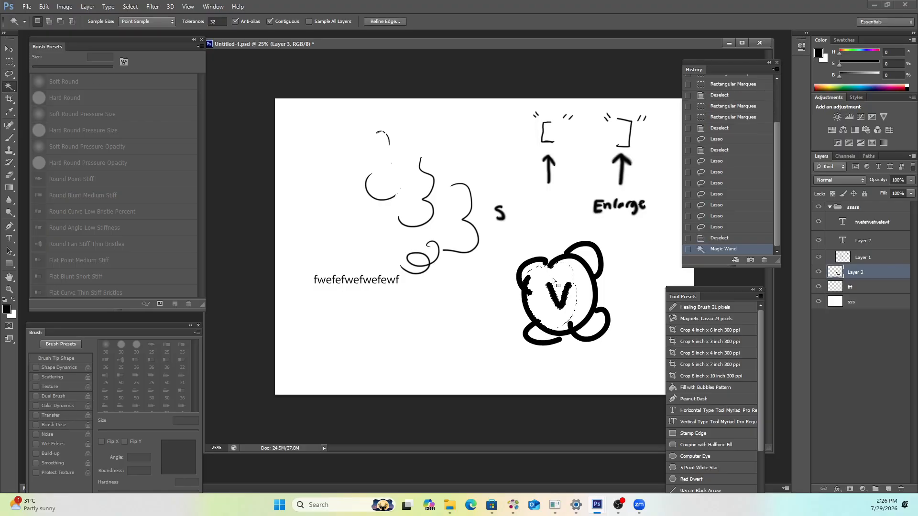
key(ctrl+d)
Select the circle's inner area beside the V, set the Magic Wand to Add to selection, and add the remaining interior and lobes.
click(577, 287)
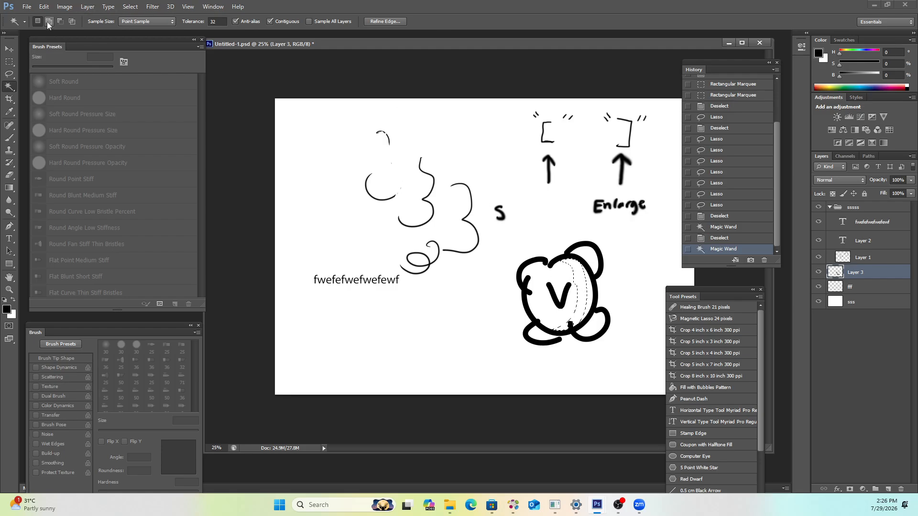
click(556, 272)
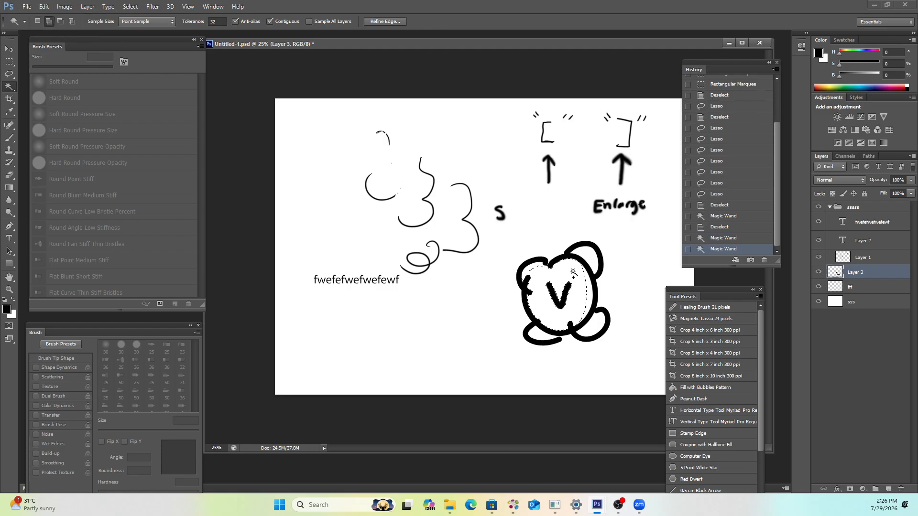
click(543, 276)
click(528, 279)
click(569, 338)
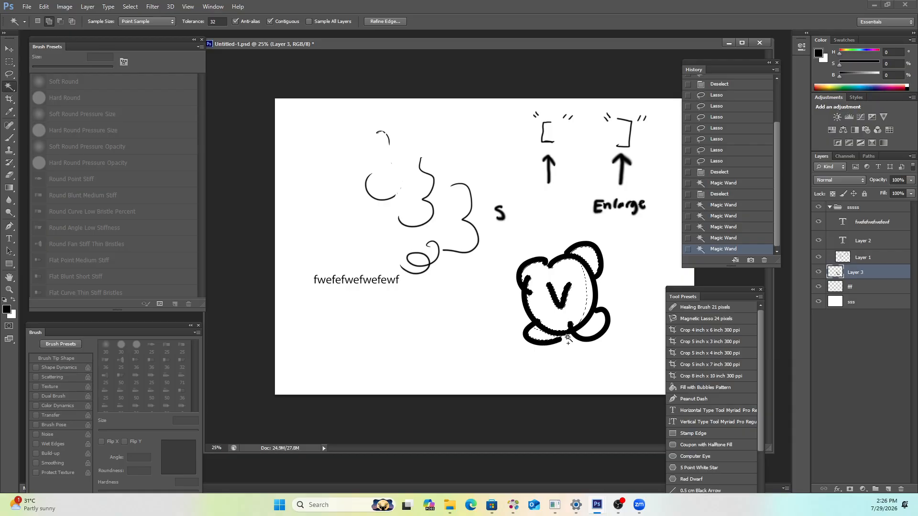
click(596, 331)
click(536, 336)
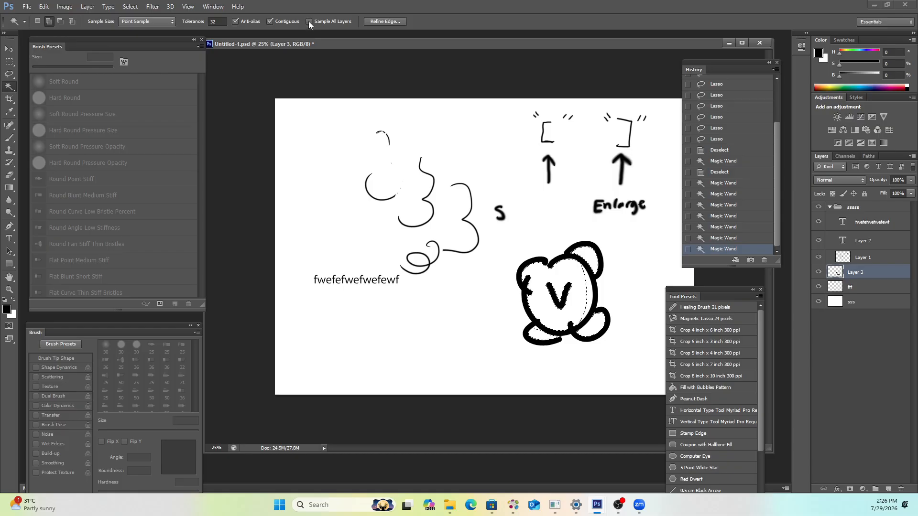
Enable Sample All Layers for the Magic Wand, extend the selection, undo the last addition, then deselect, reselect the interior and deselect again.
click(589, 295)
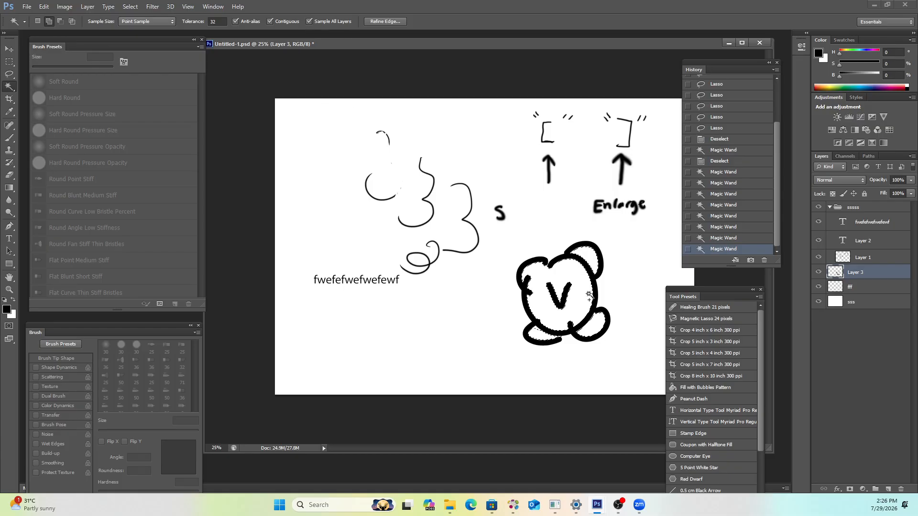
click(537, 329)
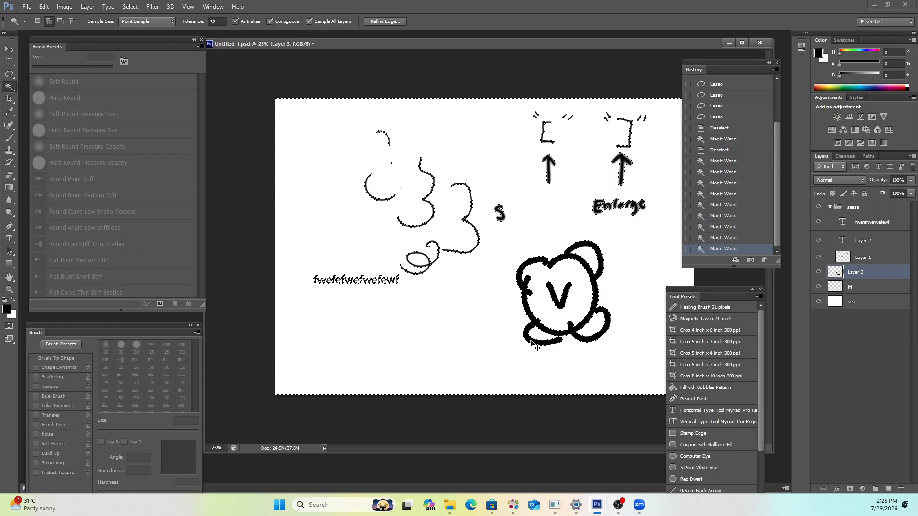
key(ctrl+z)
key(ctrl+d)
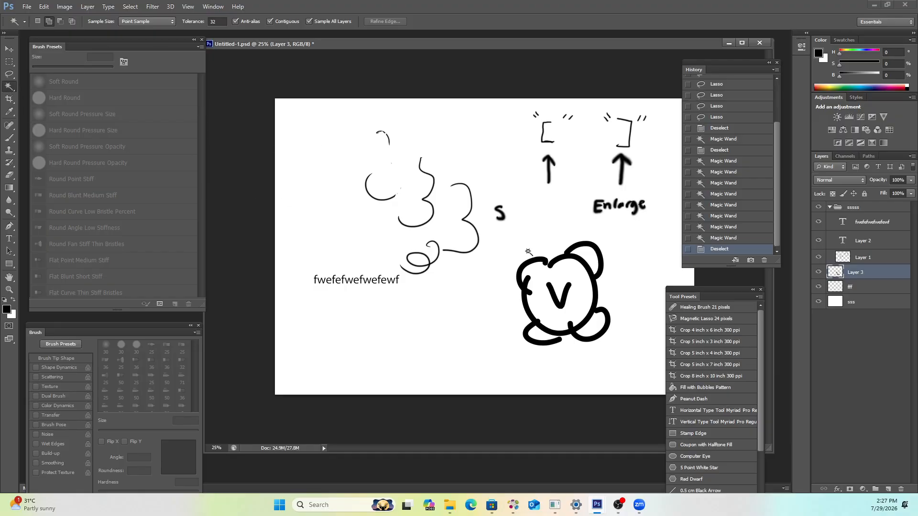
click(542, 277)
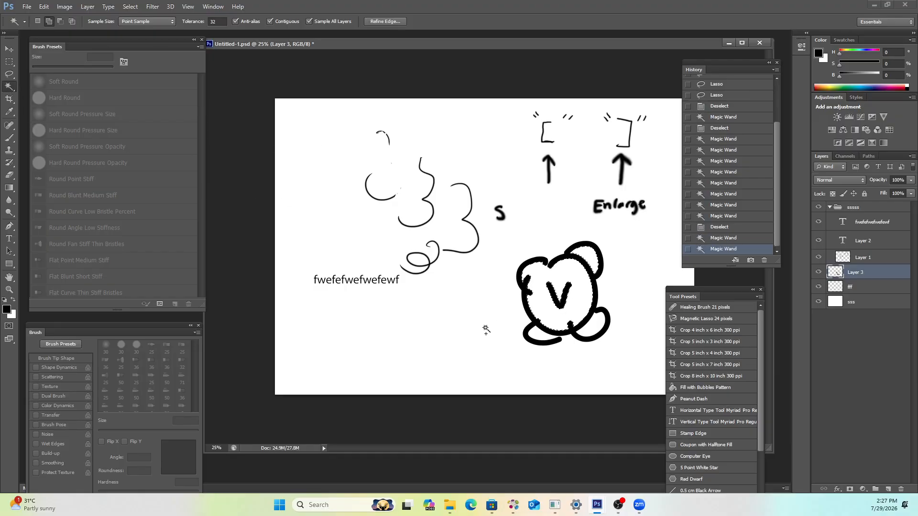
key(ctrl+d)
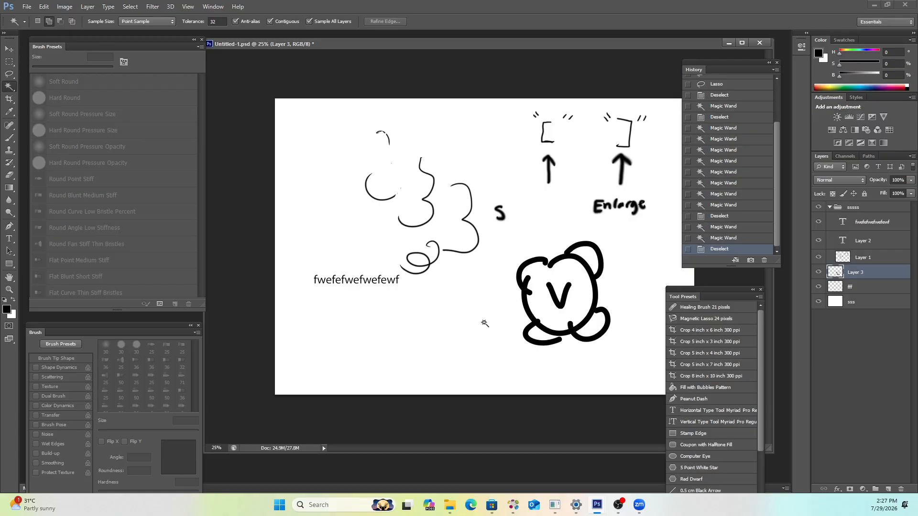
Select the circle drawing's interior with the Magic Wand, add a new layer and place it directly beneath Layer 3.
click(554, 277)
click(554, 281)
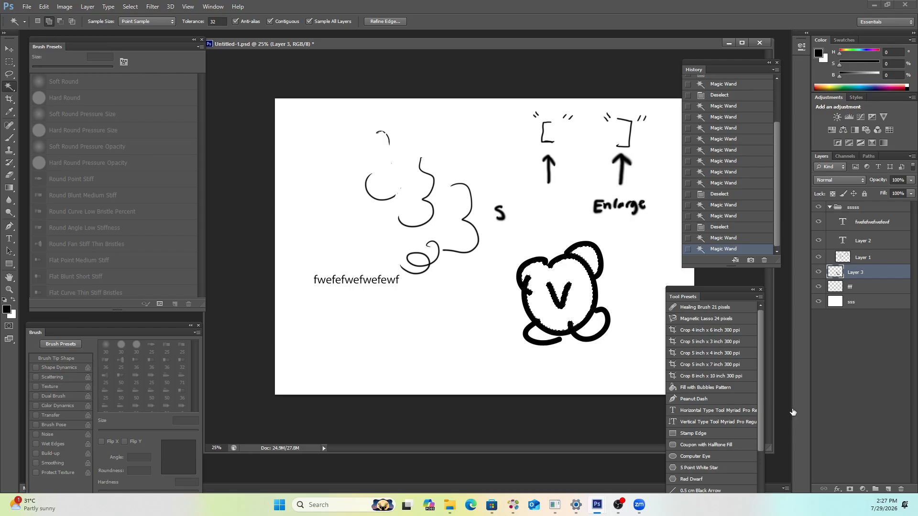
click(890, 491)
drag(863, 274, 863, 295)
Set the foreground colour to green (H 137, S 64, B 96) and enlarge the Hard Round brush to about 1034 px.
key(b)
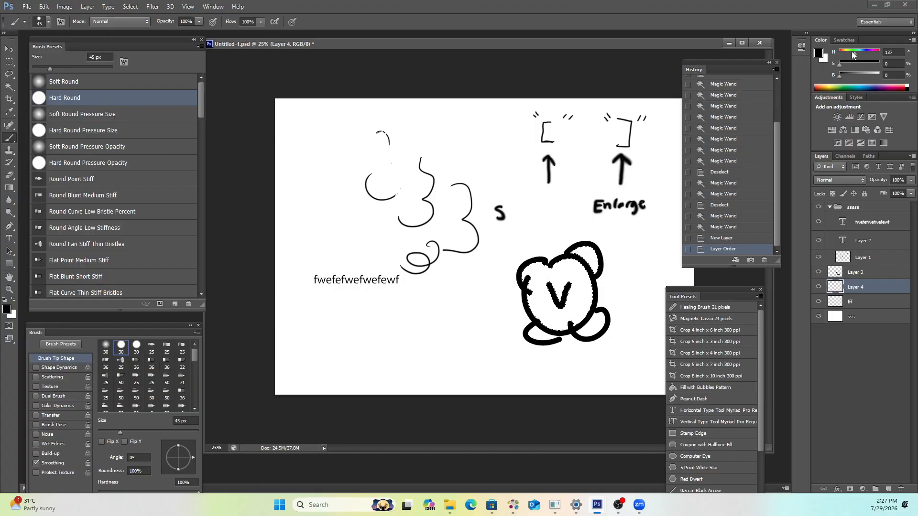
drag(853, 65, 878, 78)
alt+right_click(558, 305)
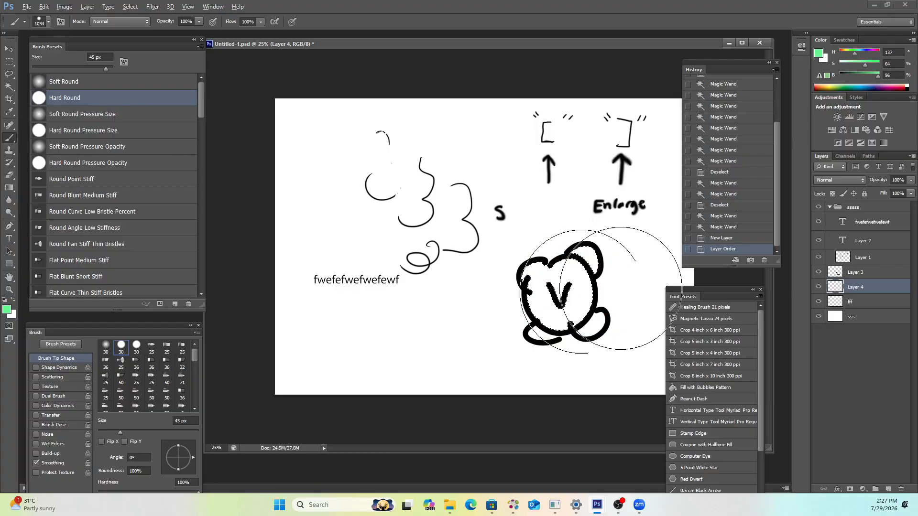
Paint the selected interior green, move the painted layer above Layer 1 in the sssss group, and deselect.
mouse_move(545, 260)
mouse_down()
mouse_move(590, 318)
mouse_move(584, 313)
mouse_up()
click(571, 280)
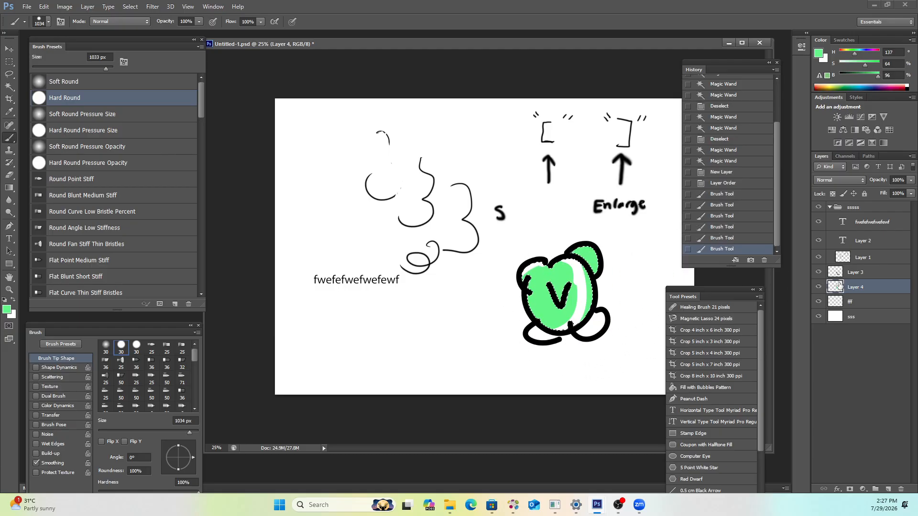
drag(842, 281, 842, 253)
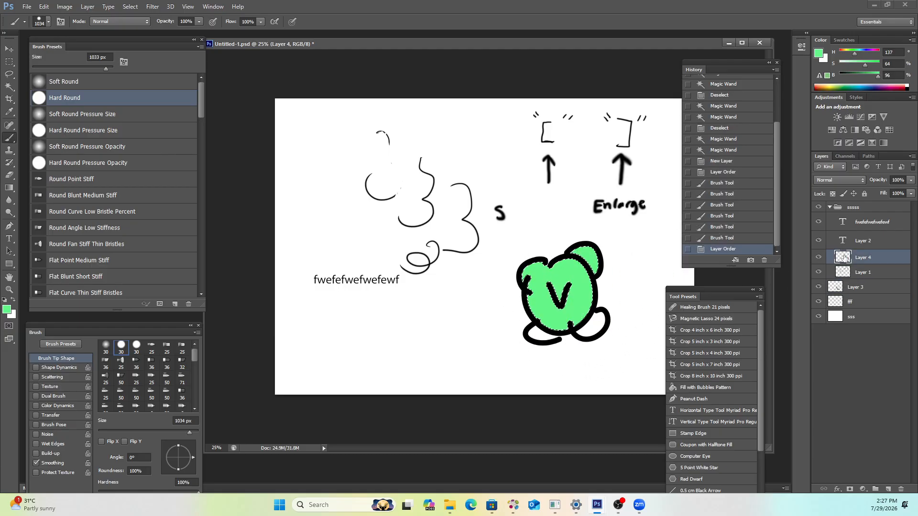
key(ctrl+d)
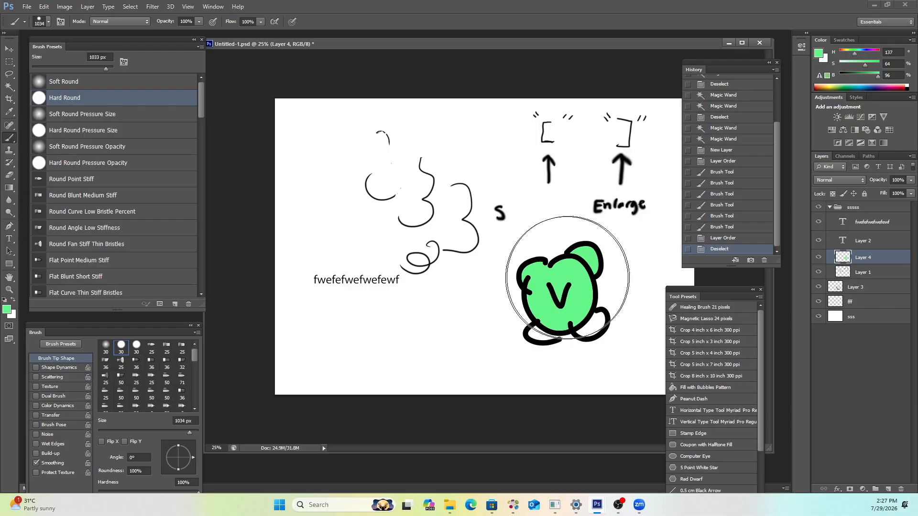
Examine the green paint against the outlines up close, toggling the visibility of Layer 1 and Layer 3.
key(z)
click(619, 310)
drag(619, 310, 535, 299)
click(819, 272)
click(820, 271)
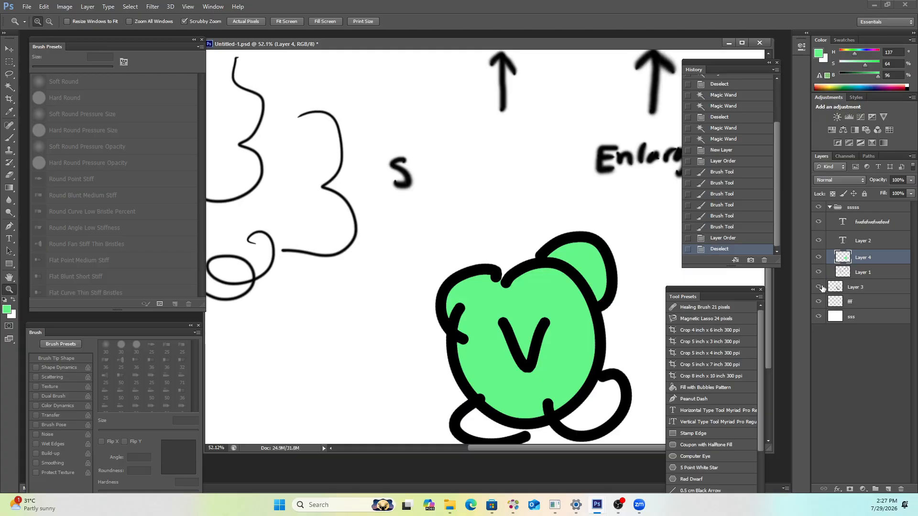
click(819, 288)
click(819, 287)
Undo the deselection, the layer move into the group and all the green brush strokes.
key(ctrl+alt+z)
key(ctrl+0)
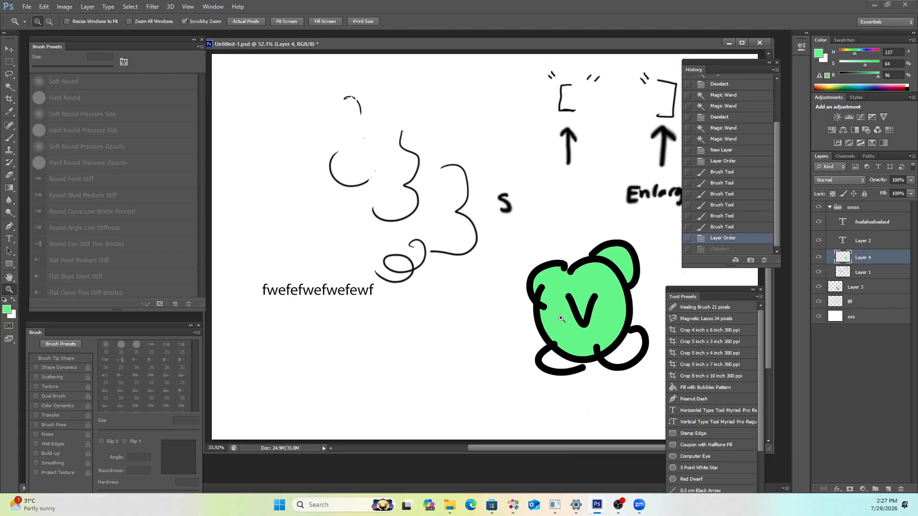
key(ctrl+alt+z)
key(ctrl+alt+z)
key(ctrl+alt+z)
key(ctrl+alt+z)
key(ctrl+alt+z)
key(ctrl+alt+z)
key(ctrl+alt+z)
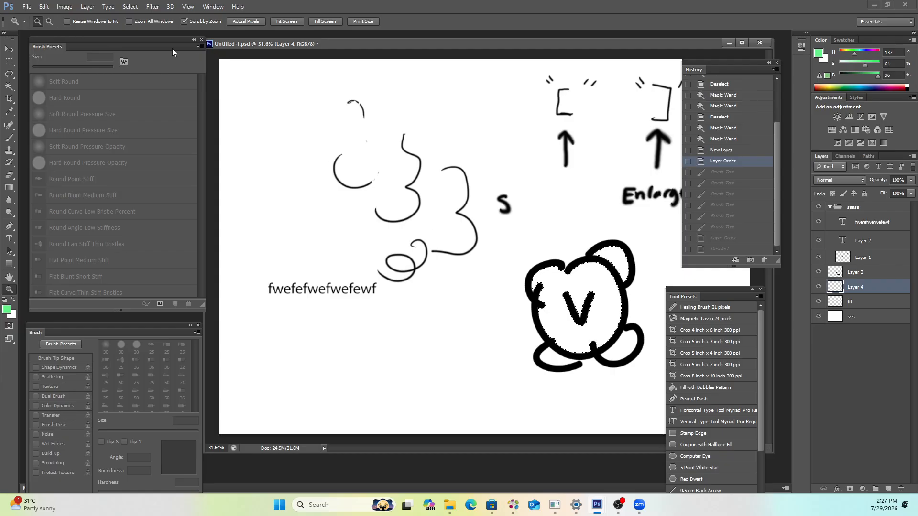
Expand the circle drawing's selection by 2 pixels.
click(149, 9)
click(131, 9)
click(132, 9)
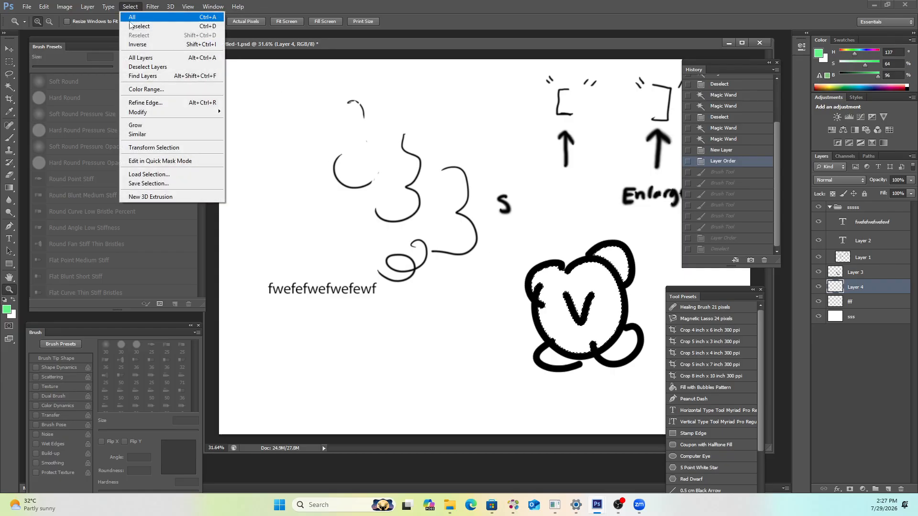
mouse_move(177, 113)
click(243, 129)
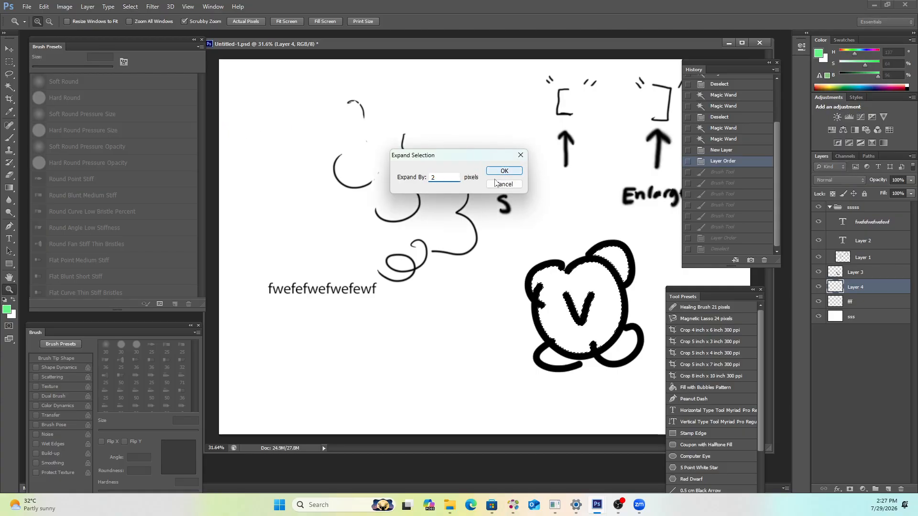
key(Return)
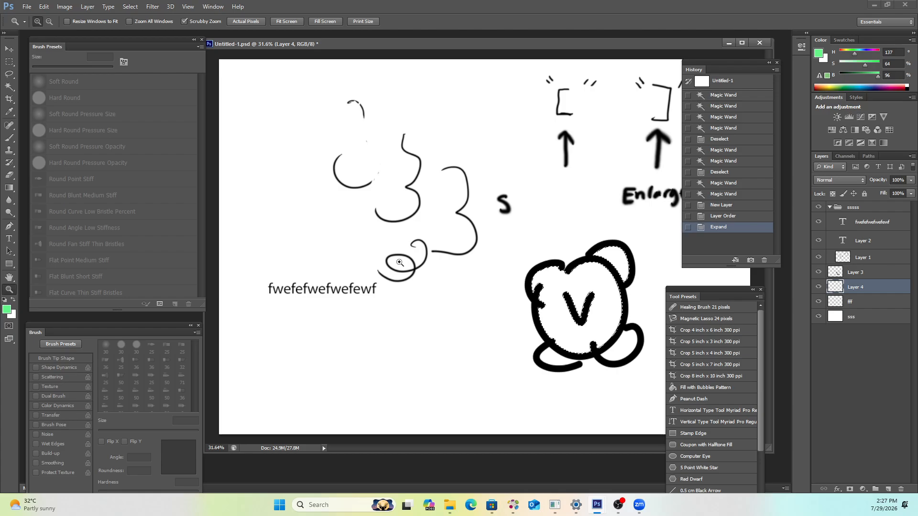
Fill the expanded selection with the foreground colour at 100% opacity in Normal mode, and deselect.
key(shift+F5)
click(440, 160)
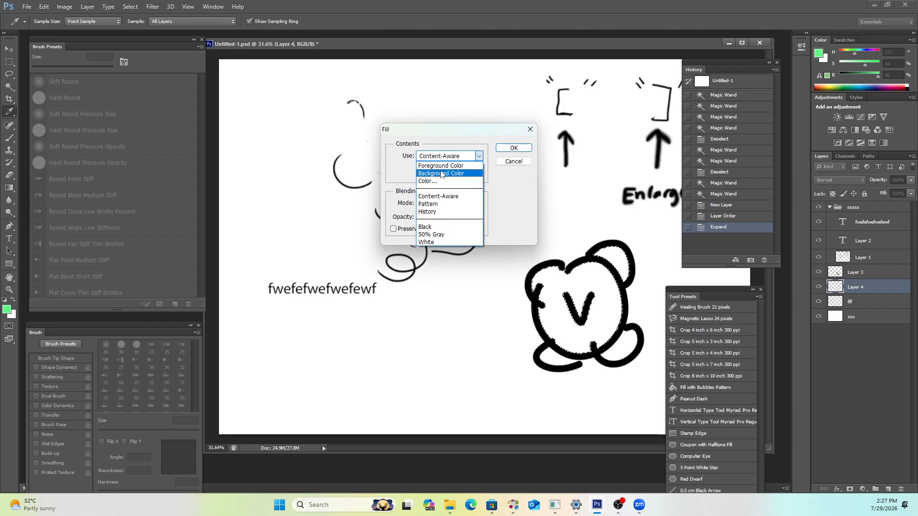
click(452, 165)
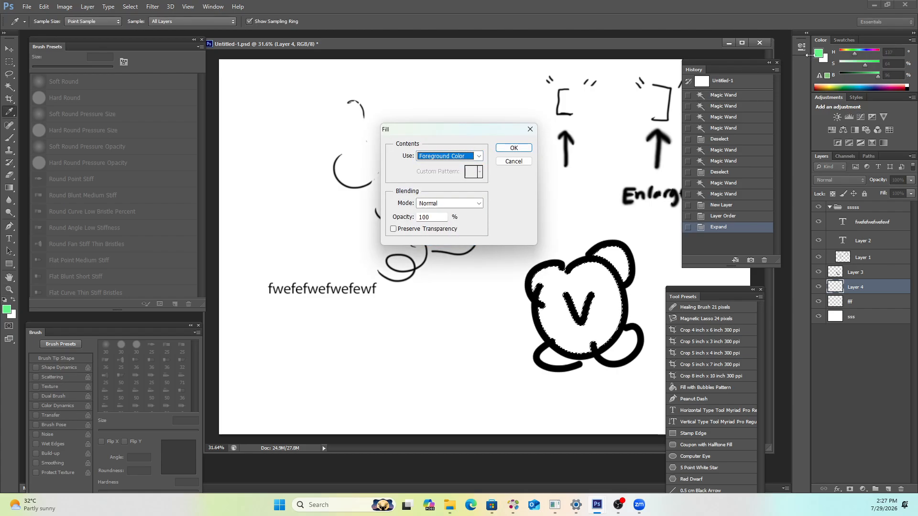
click(514, 148)
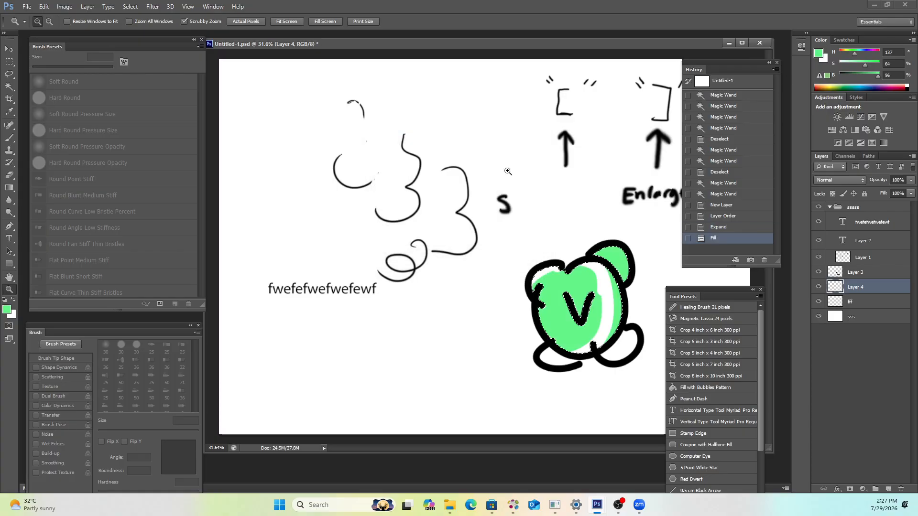
key(ctrl+d)
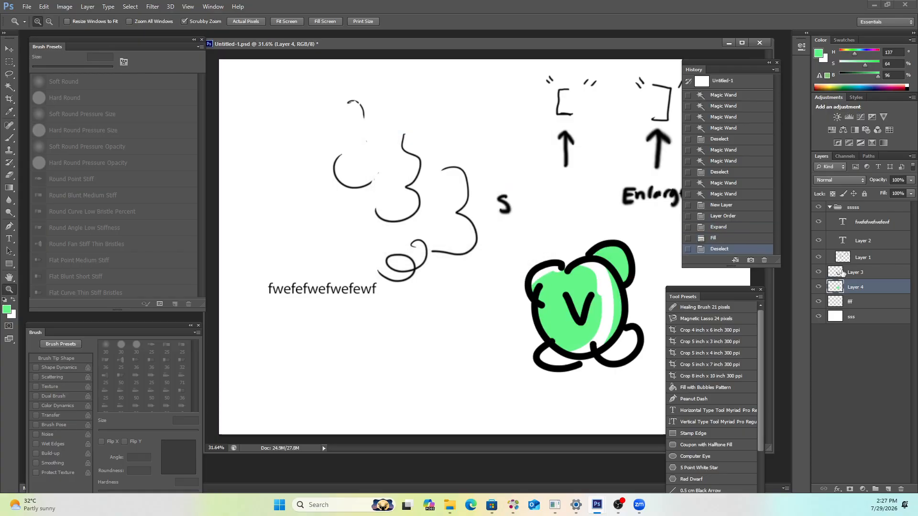
Move Layer 4 above Layer 1 in the sssss group and inspect the fill's edges along the black outline.
drag(858, 258, 856, 251)
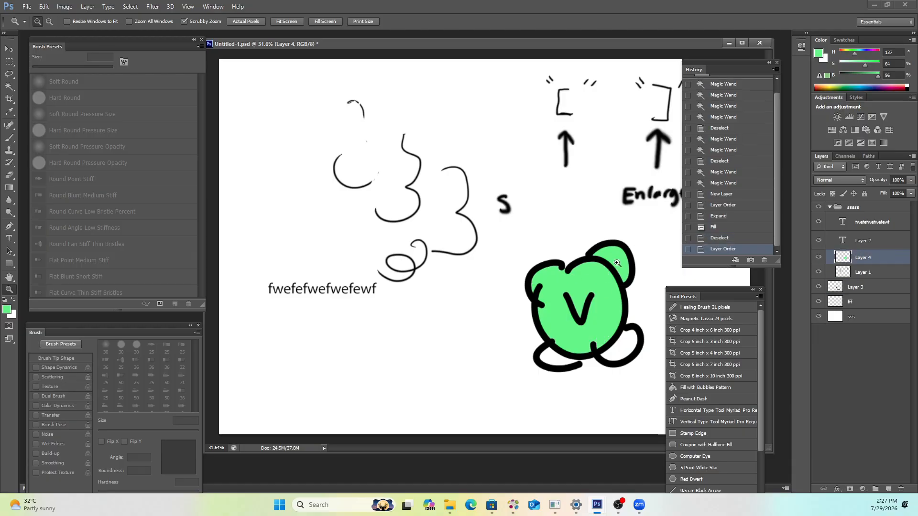
drag(617, 263, 632, 290)
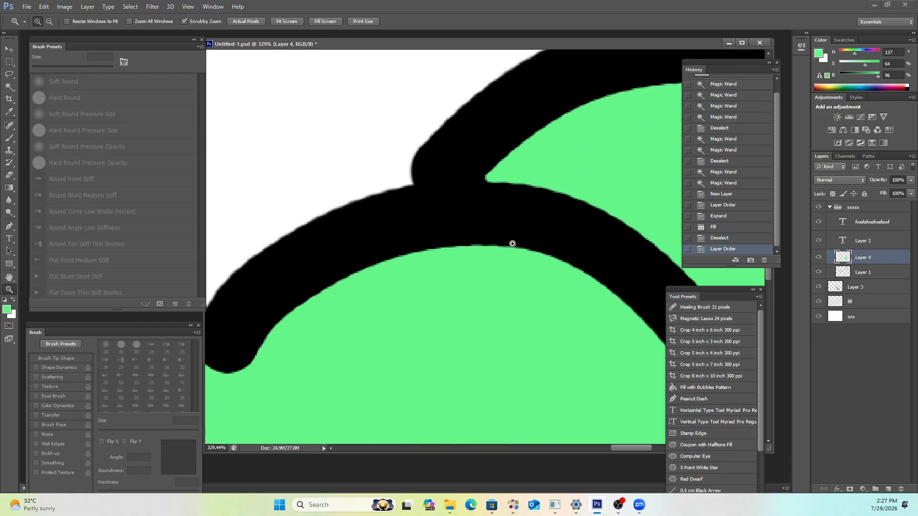
drag(536, 245, 469, 258)
mouse_move(489, 288)
mouse_down()
mouse_move(500, 297)
mouse_move(498, 286)
mouse_up()
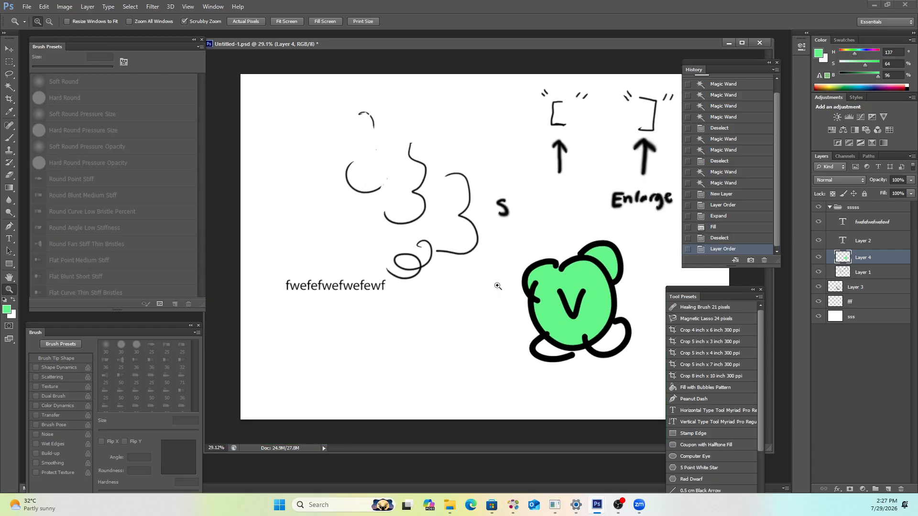
Start a crop of the canvas with the Crop tool and cancel it.
click(10, 101)
click(485, 247)
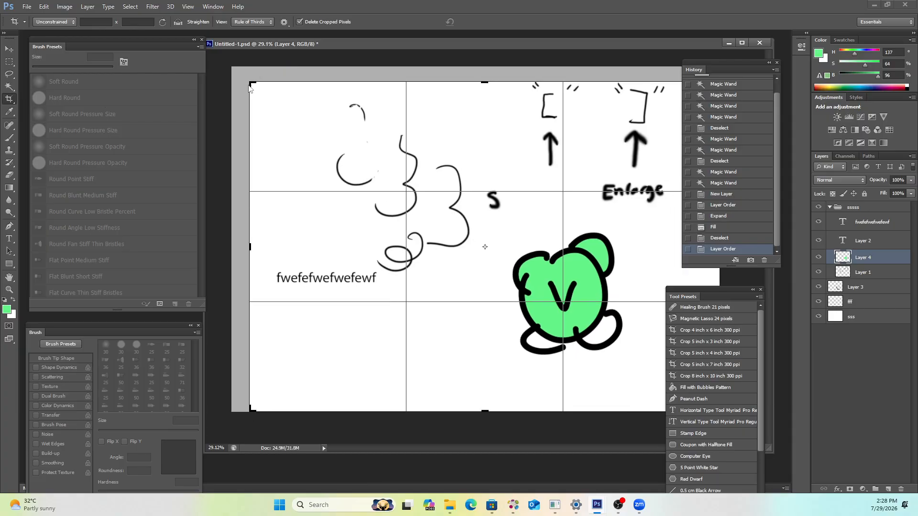
key(Escape)
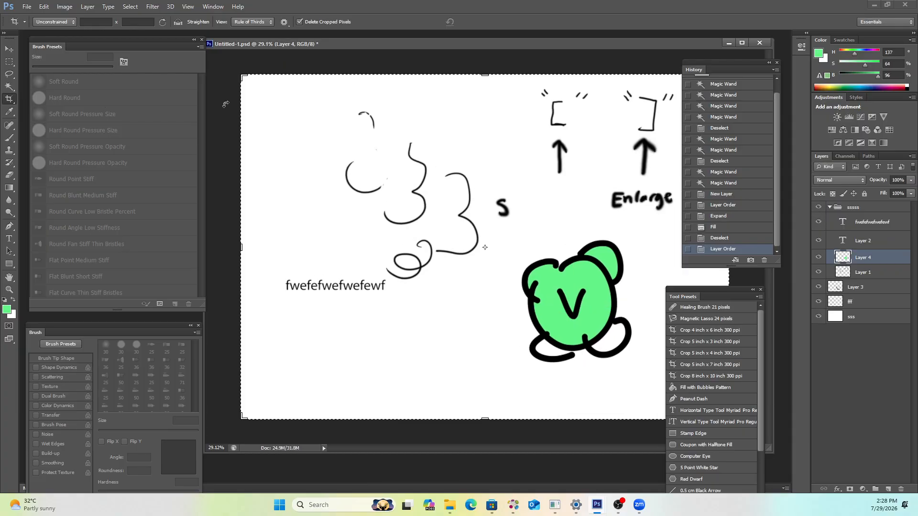
Add a new layer, sample the drawing's green with the Eyedropper, and paint a large green blob beside the circle drawing.
click(14, 113)
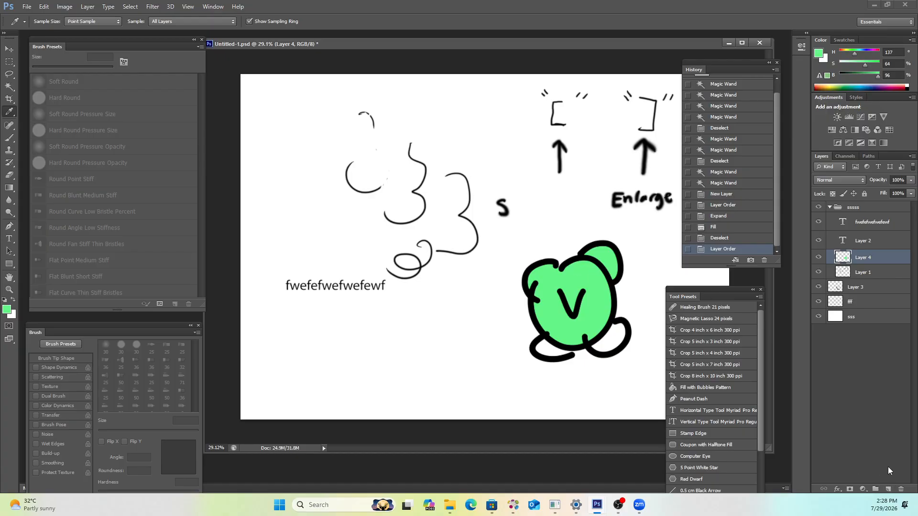
click(888, 489)
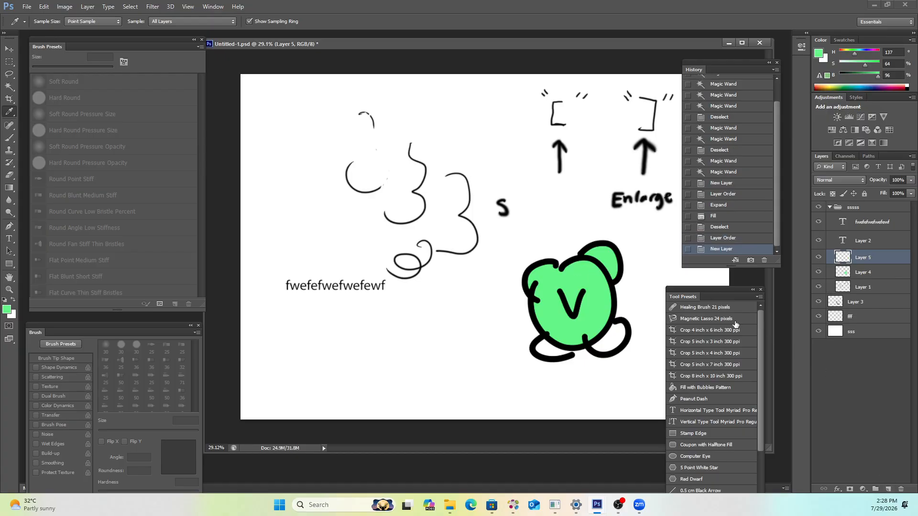
click(589, 268)
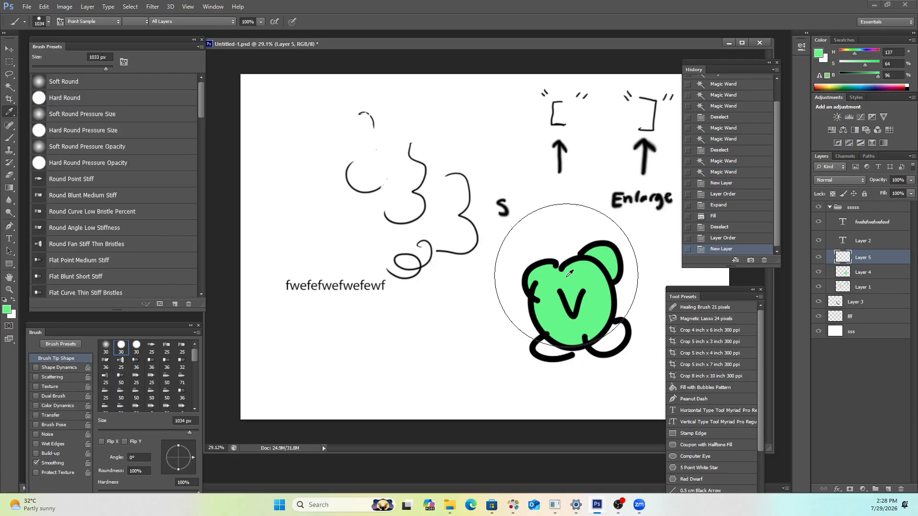
click(574, 271)
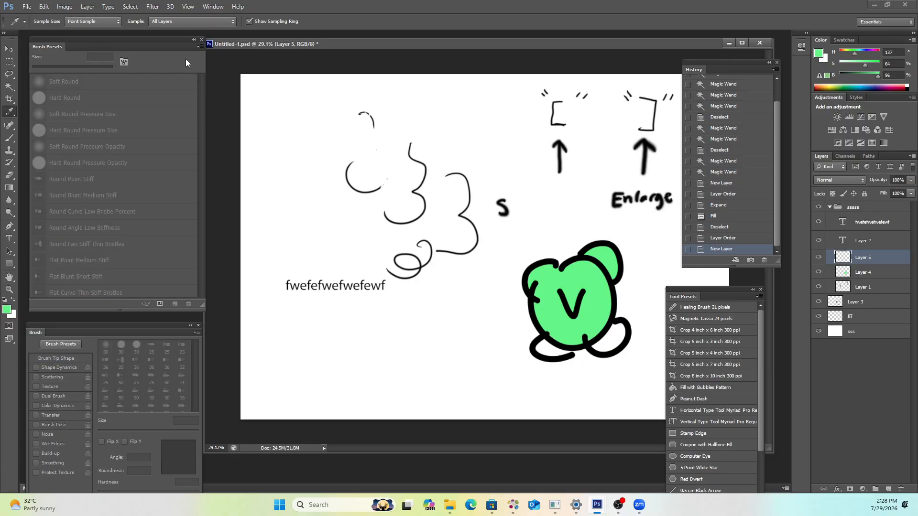
click(577, 271)
key(b)
drag(459, 333, 473, 307)
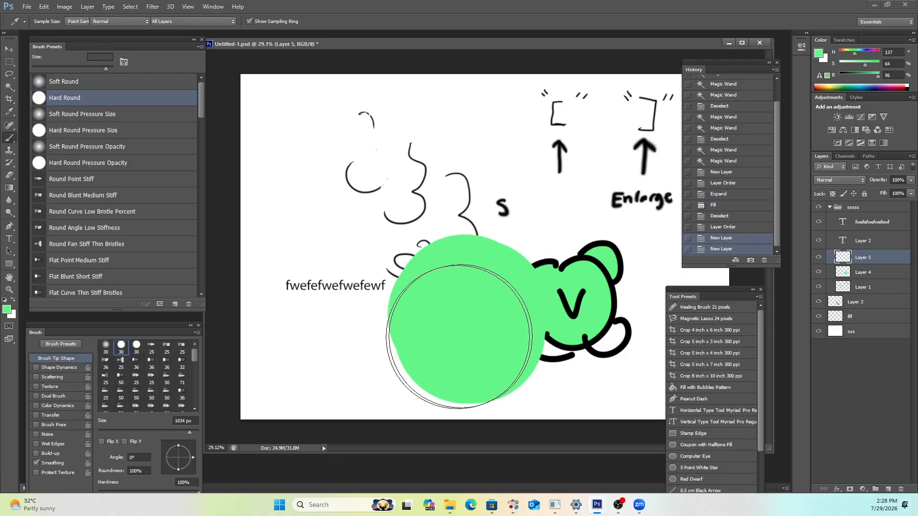
Sample black from the word "Enlarge" with the Eyedropper and paint a large black blob above the green one.
key(i)
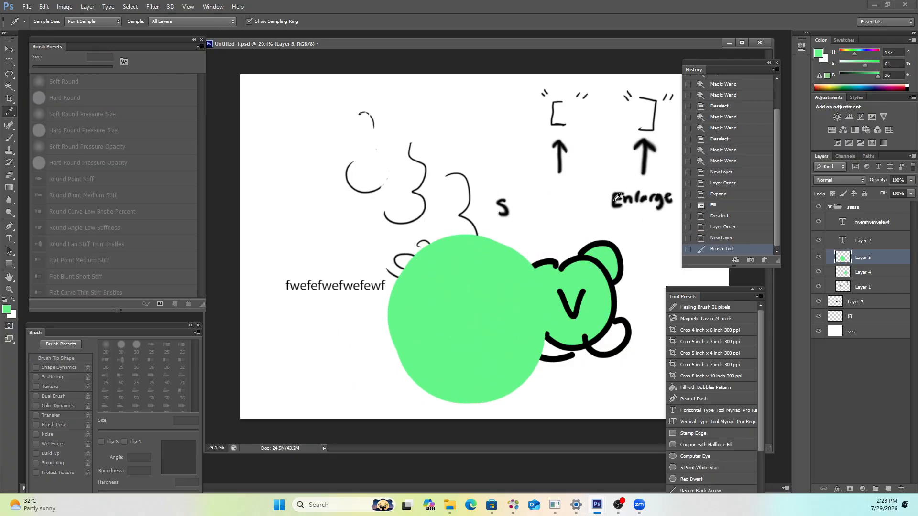
click(617, 198)
key(b)
click(546, 211)
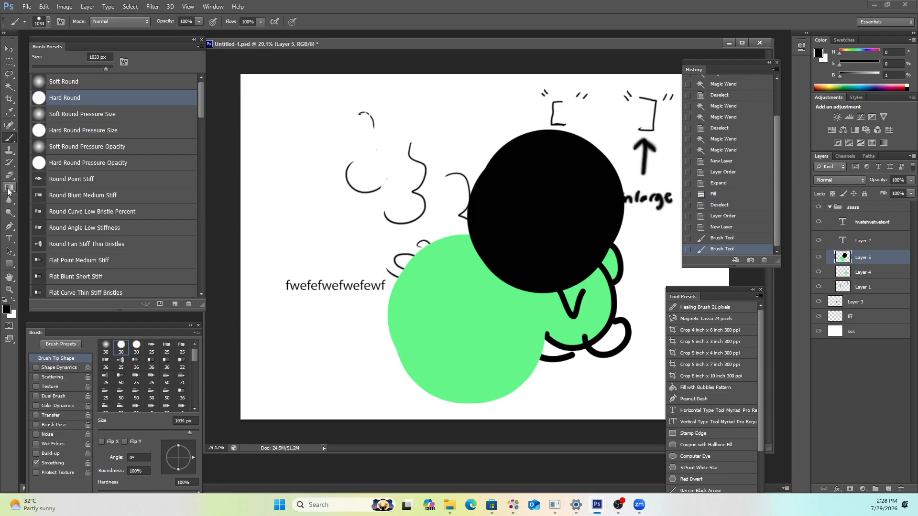
Add a new layer and make a tall rectangular marquee selection over the scribbles and the typed text.
key(m)
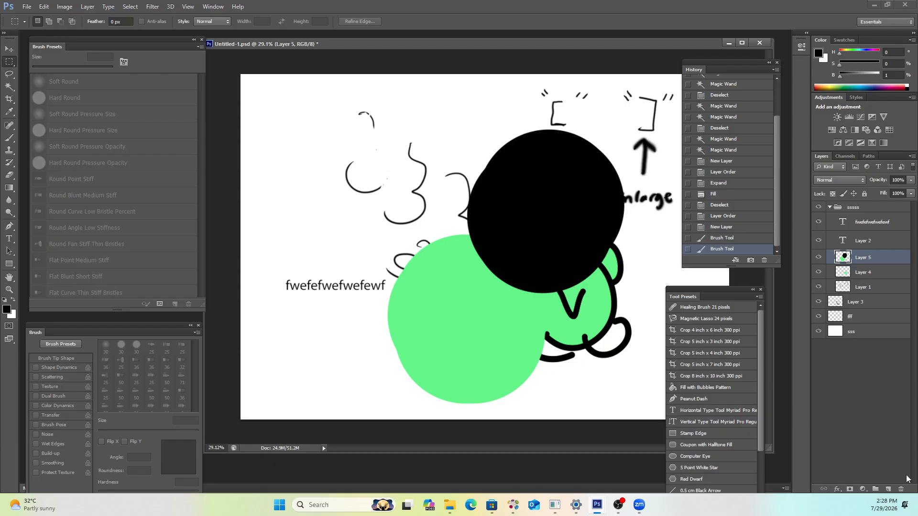
click(889, 489)
drag(286, 121, 405, 391)
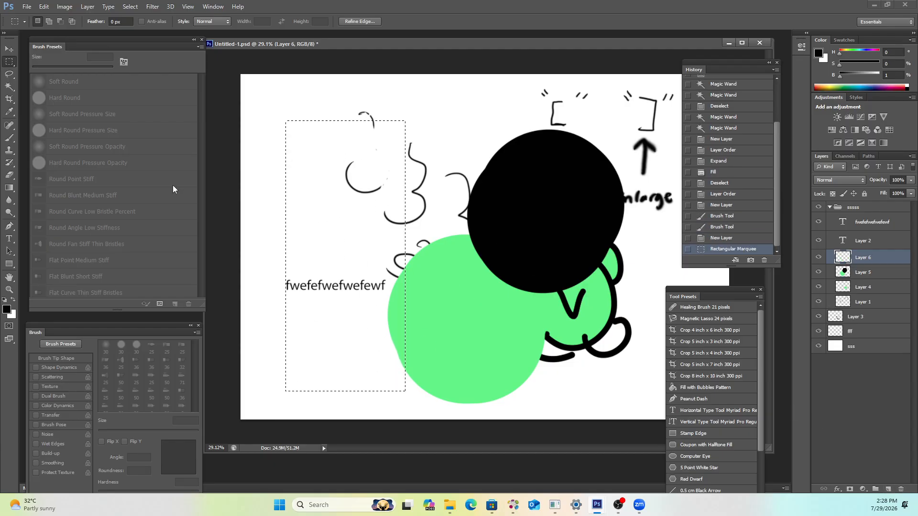
Switch to the Gradient tool and choose the Foreground to Transparent preset in the Gradient Editor.
key(g)
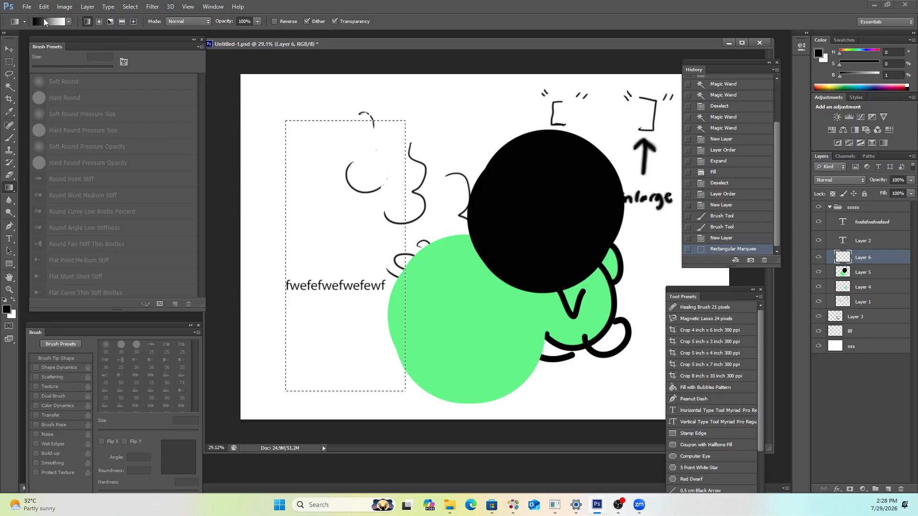
click(45, 20)
click(388, 122)
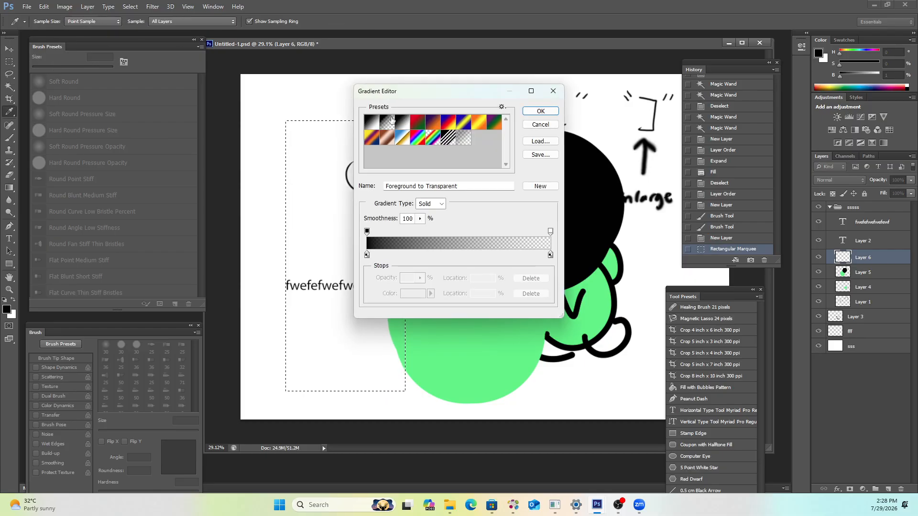
click(533, 113)
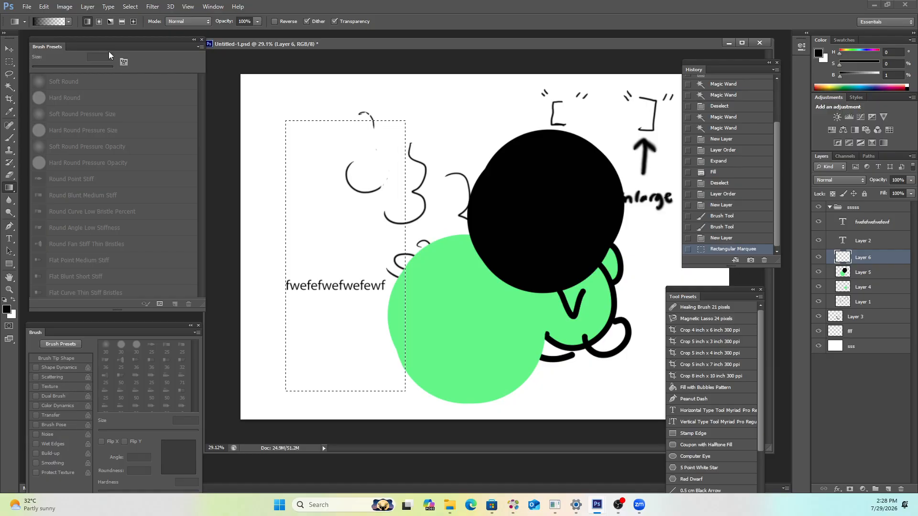
Change the gradient's black color stop to red in the Gradient Editor.
click(68, 21)
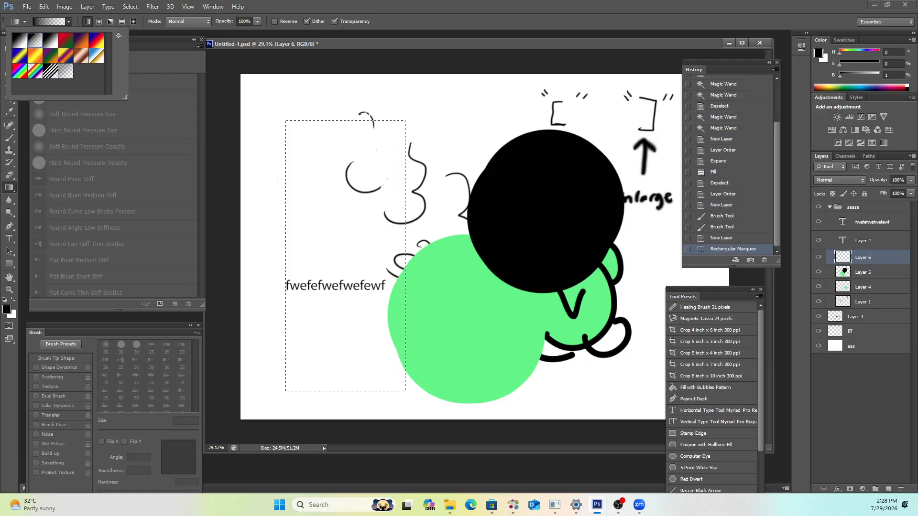
click(56, 21)
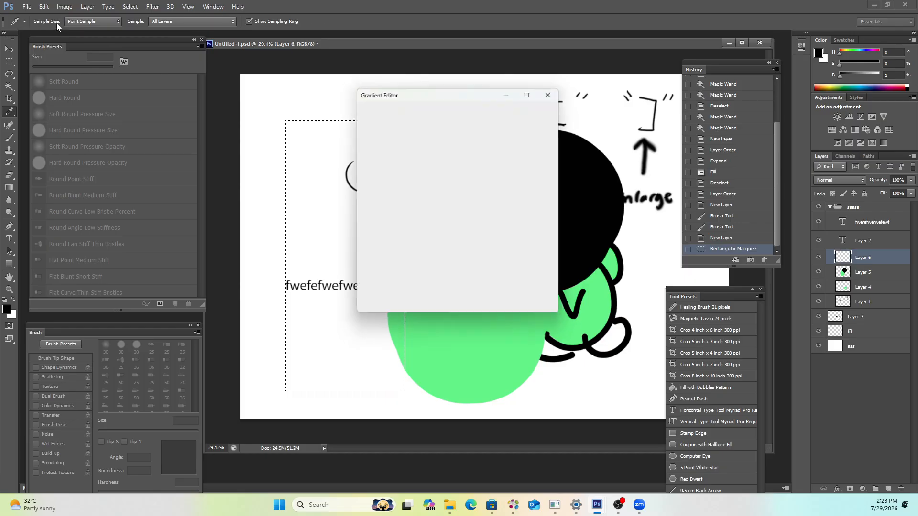
click(367, 255)
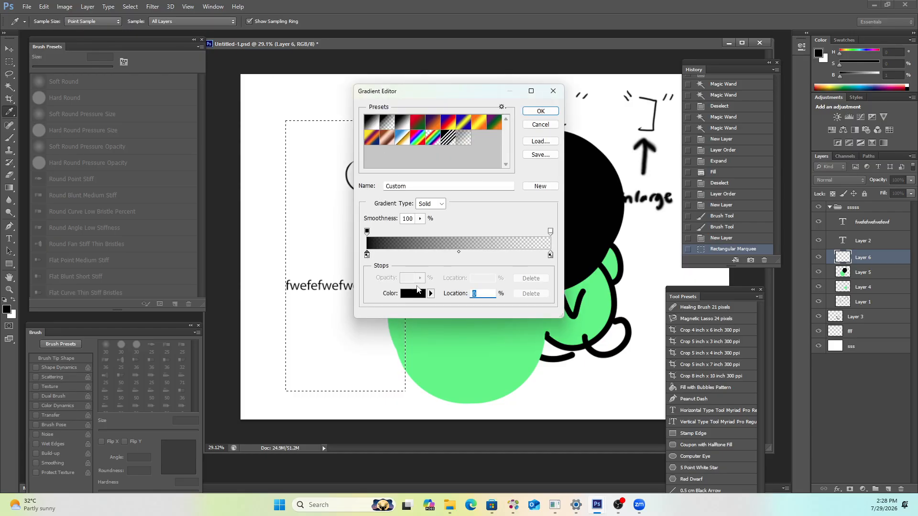
click(417, 290)
click(452, 158)
click(533, 127)
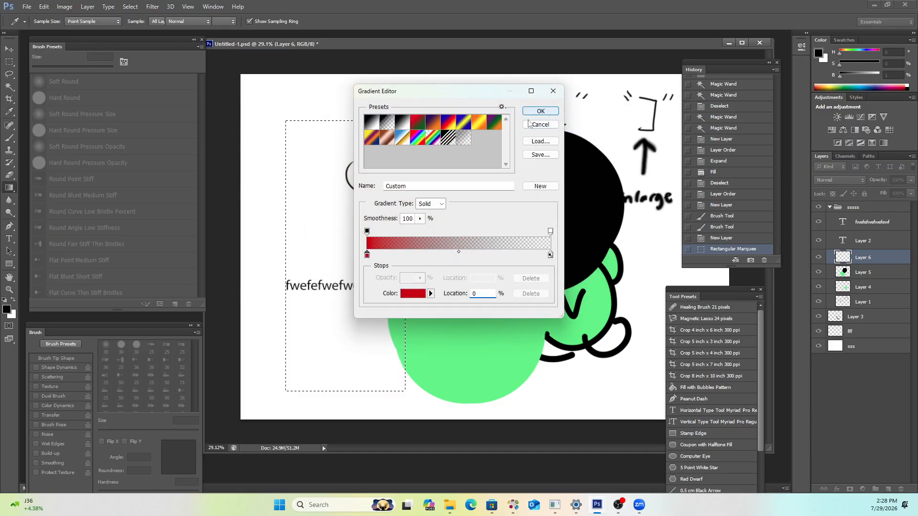
click(540, 111)
Fill the tall marquee selection from top to bottom with the red fading gradient, and deselect it.
drag(346, 121, 349, 400)
drag(343, 160, 343, 367)
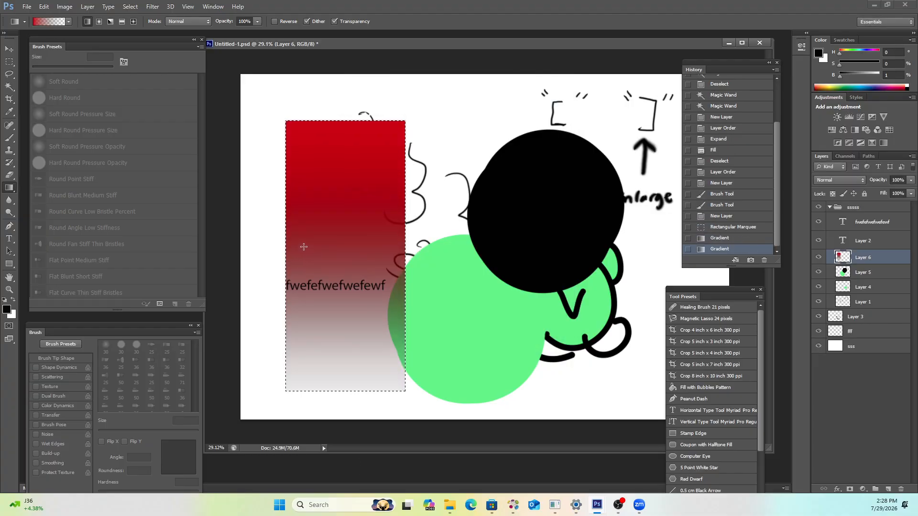
key(ctrl+d)
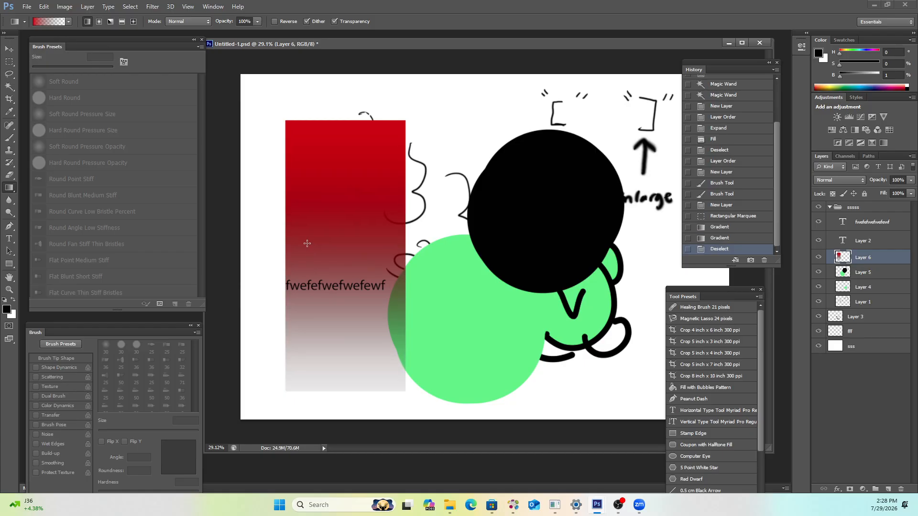
Look through the Blur, Sharpen and Smudge tools, the Dodge, Burn and Sponge tools, and the shape tools.
click(9, 202)
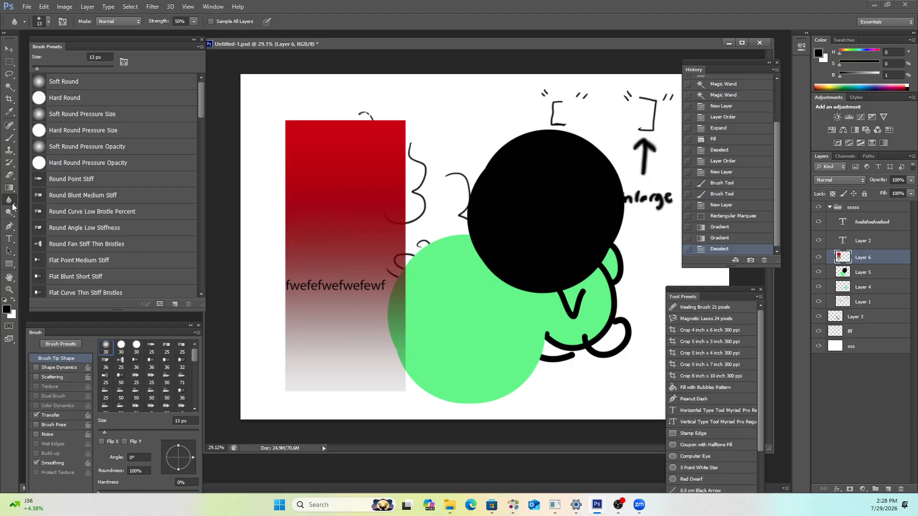
click(11, 204)
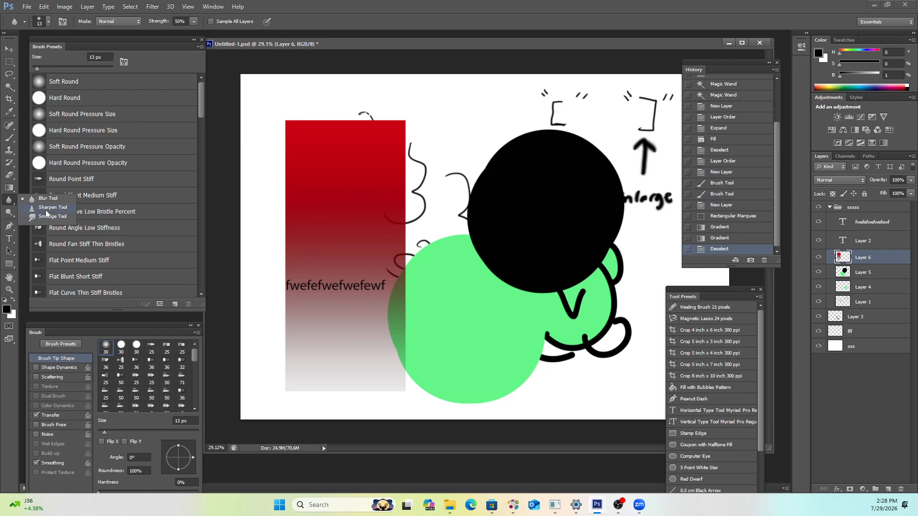
click(11, 213)
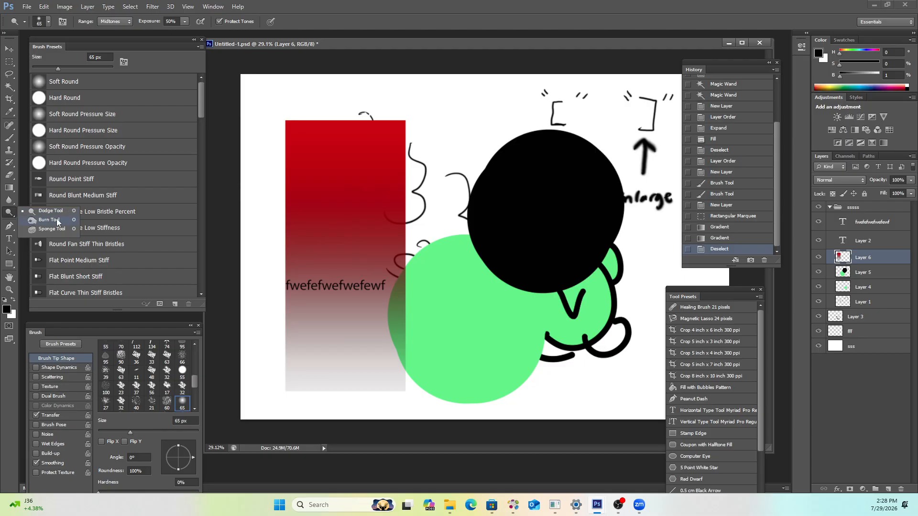
click(10, 215)
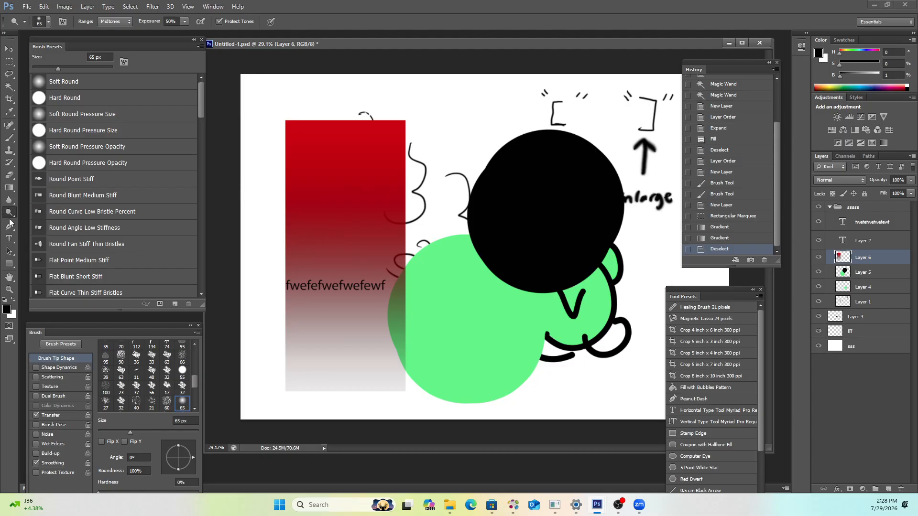
click(12, 266)
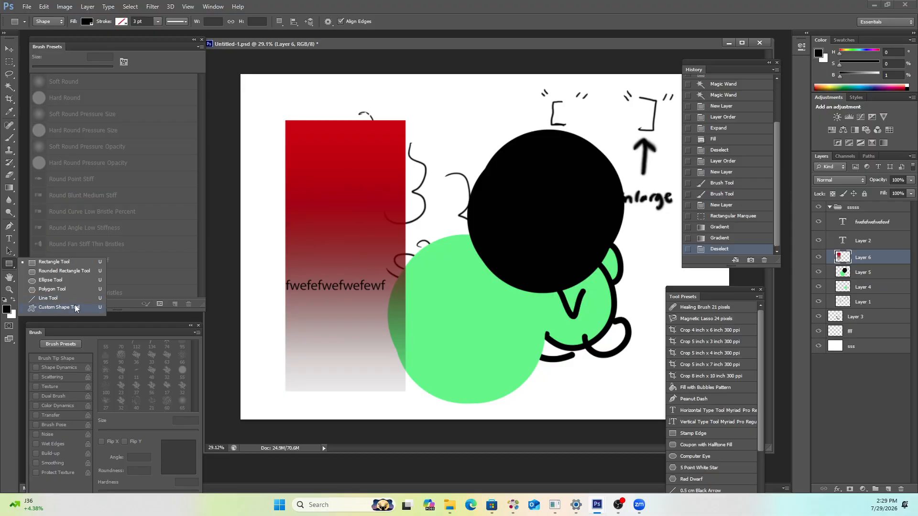
Zoom the canvas out to about 24% with the Zoom tool.
click(9, 278)
key(z)
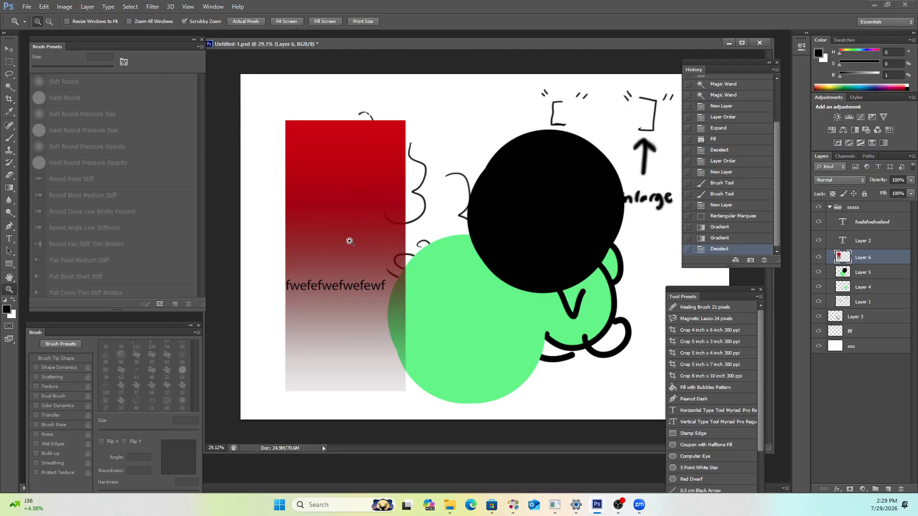
drag(348, 241, 373, 263)
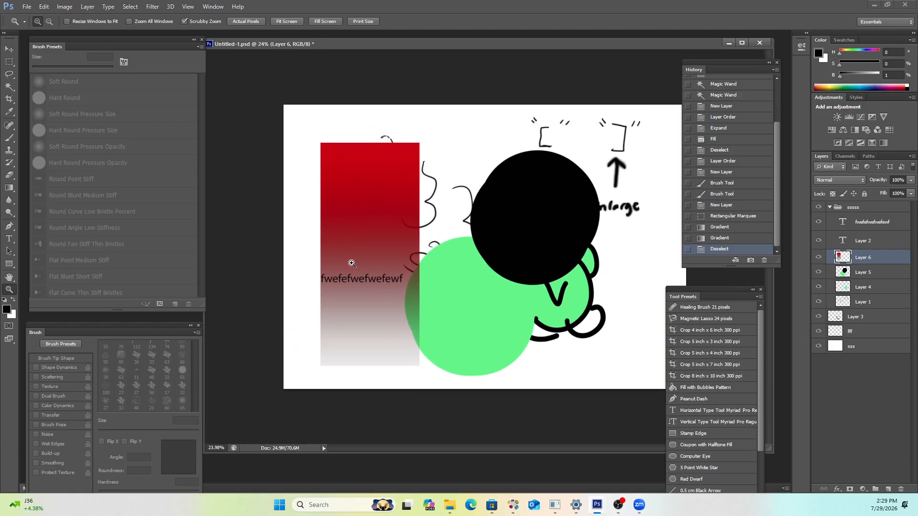
Paint two overlapping large black blobs over the gradient's upper right corner, swap to white and shrink the brush to 1 px.
key(x)
key(x)
key(x)
key(x)
key(x)
key(x)
key(b)
click(447, 158)
click(449, 174)
key(x)
drag(400, 189, 348, 191)
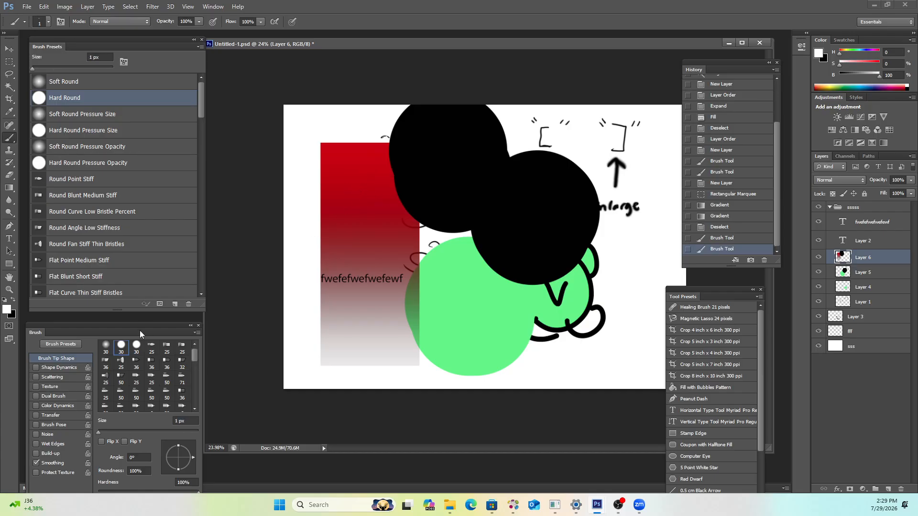
Move the Brush panel over the canvas and set the tip to 84 px size, 2% hardness and 10% spacing.
drag(140, 334, 283, 133)
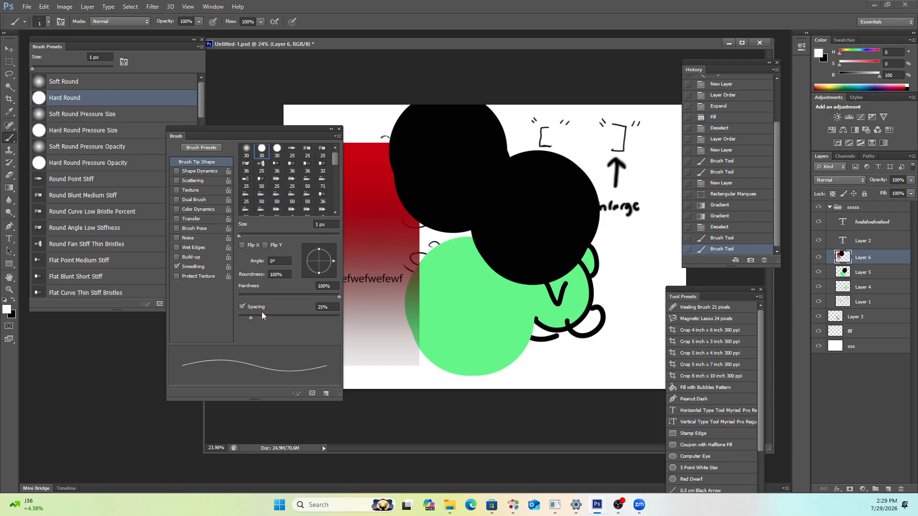
drag(231, 134, 230, 137)
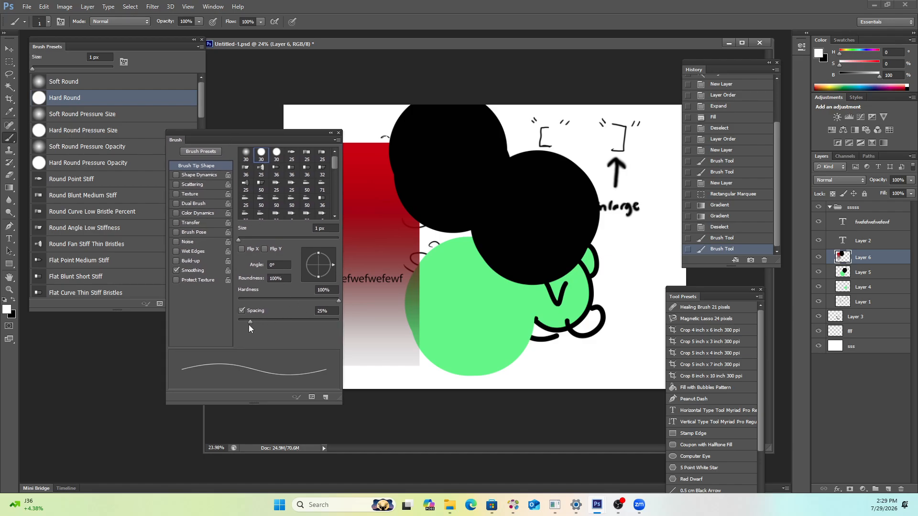
mouse_move(249, 322)
mouse_down()
mouse_move(271, 299)
mouse_move(238, 300)
mouse_up()
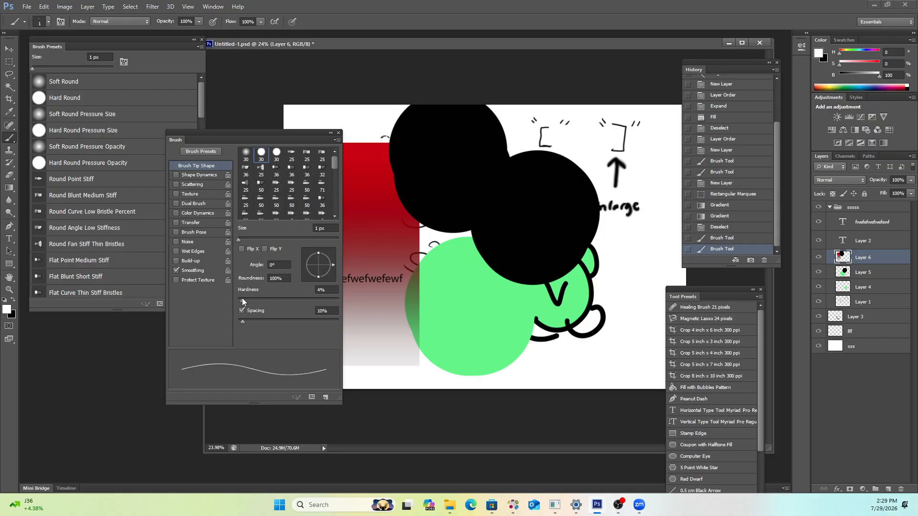
click(515, 357)
drag(563, 345, 569, 344)
click(519, 369)
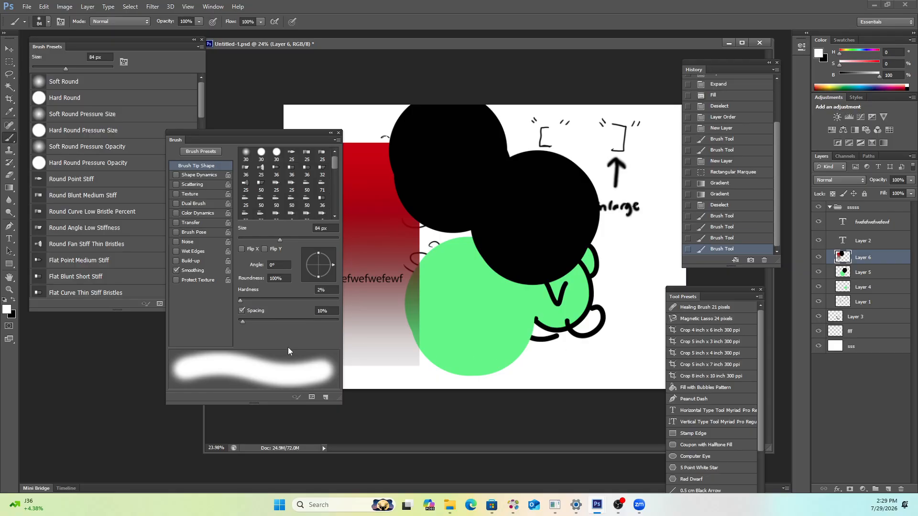
Try brush spacings of 88% and 11%, and paint a curved white stroke across the gradient's upper left corner.
drag(243, 322, 281, 323)
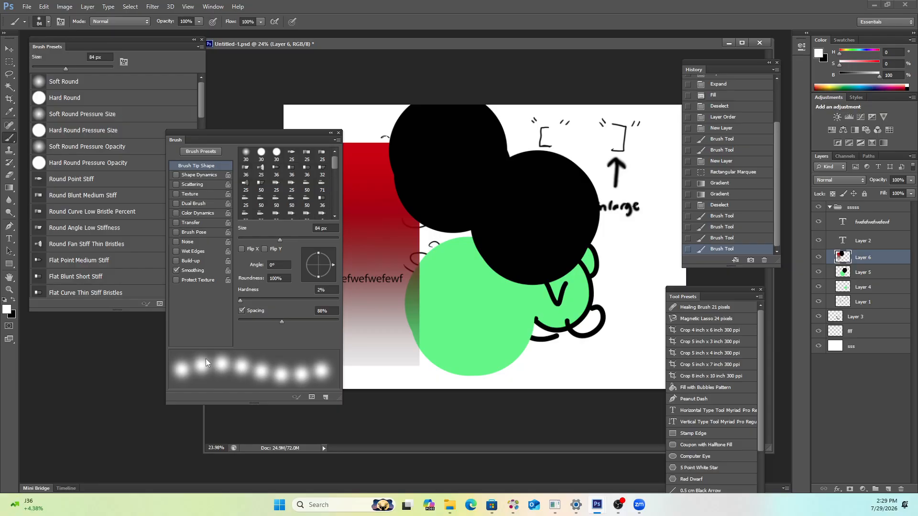
drag(260, 322, 243, 324)
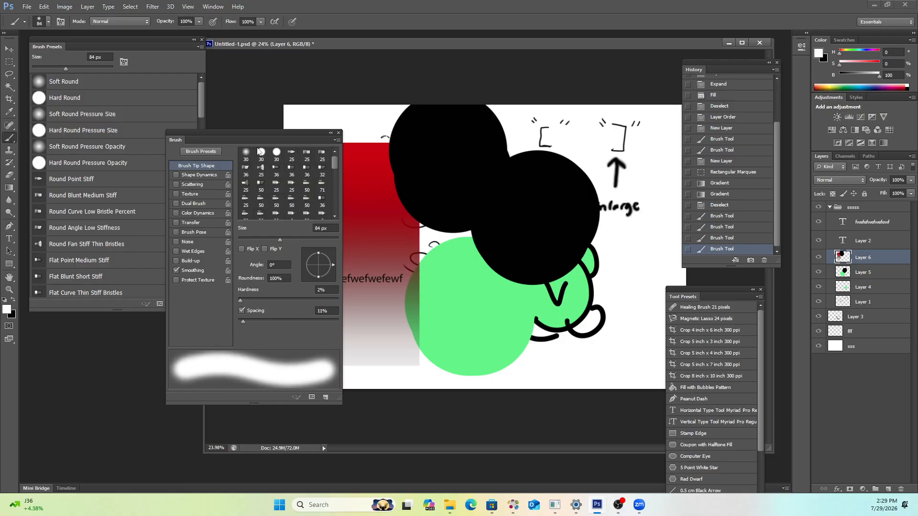
drag(260, 139, 186, 227)
drag(345, 144, 322, 221)
Swap to black, choose the Soft Round Pressure Opacity preset and turn on pressure control for opacity.
key(x)
click(104, 88)
click(100, 145)
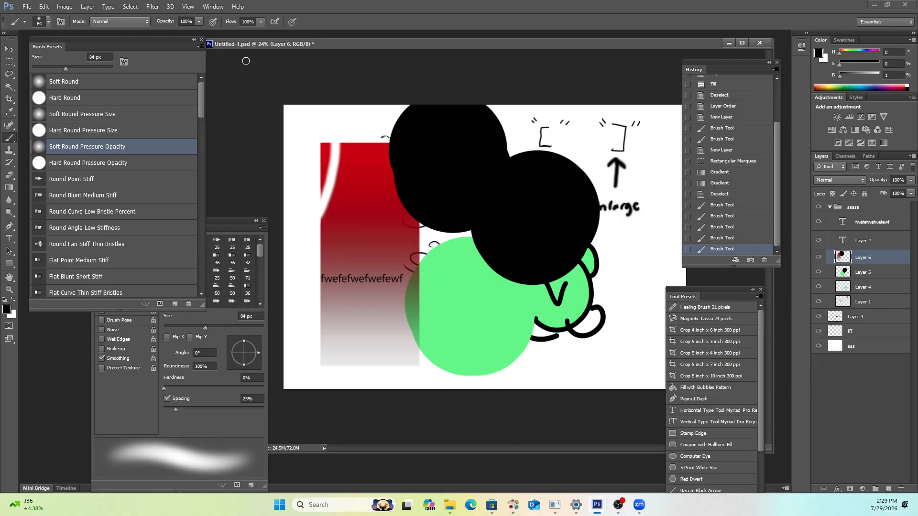
click(213, 21)
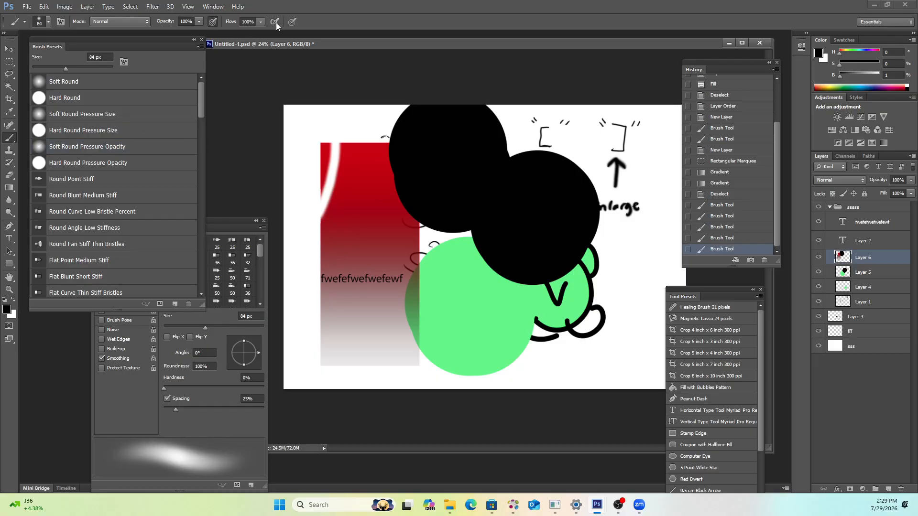
Paint a short black stroke beside the gradient, enlarge the brush to 217 px and paint a white stroke below it.
drag(313, 123, 306, 147)
key(x)
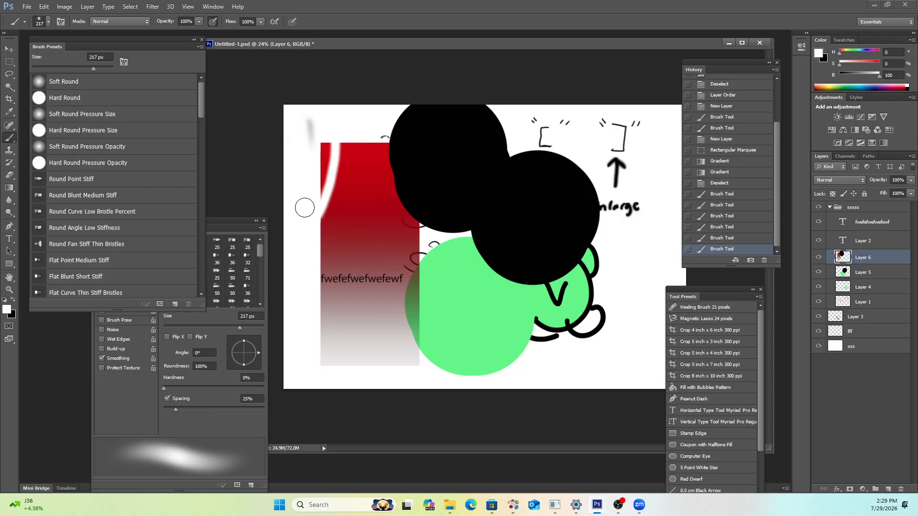
drag(306, 205, 316, 172)
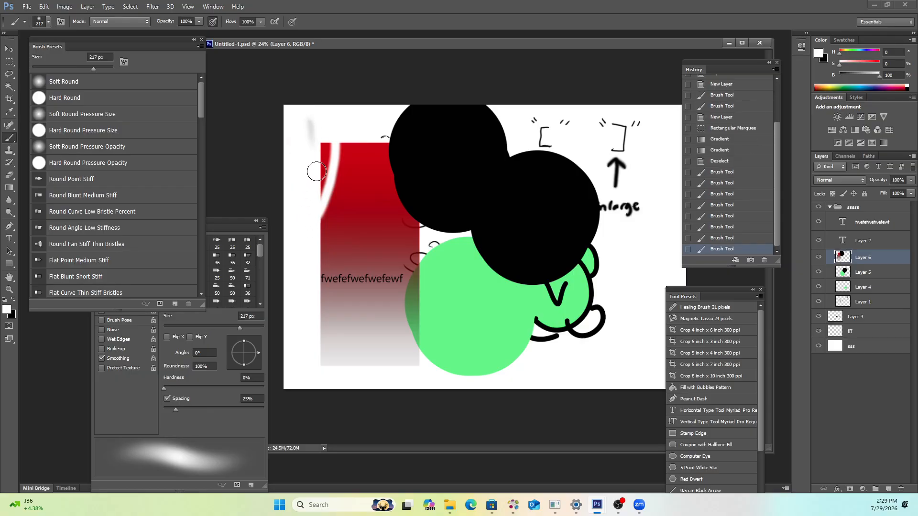
Set the foreground color to red (H 0, S 100, B 87) and paint soft red strokes over the canvas's upper left corner.
click(819, 54)
click(452, 150)
click(557, 131)
drag(303, 128, 312, 216)
mouse_move(305, 139)
mouse_down()
mouse_move(312, 178)
mouse_move(306, 125)
mouse_move(310, 173)
mouse_move(314, 132)
mouse_move(346, 135)
mouse_move(343, 120)
mouse_move(333, 143)
mouse_move(317, 131)
mouse_move(335, 121)
mouse_move(311, 131)
mouse_move(337, 126)
mouse_move(285, 118)
mouse_move(305, 131)
mouse_move(295, 142)
mouse_move(298, 113)
mouse_move(318, 127)
mouse_move(307, 154)
mouse_move(295, 122)
mouse_move(341, 114)
mouse_move(345, 137)
mouse_move(363, 116)
mouse_move(333, 104)
mouse_up()
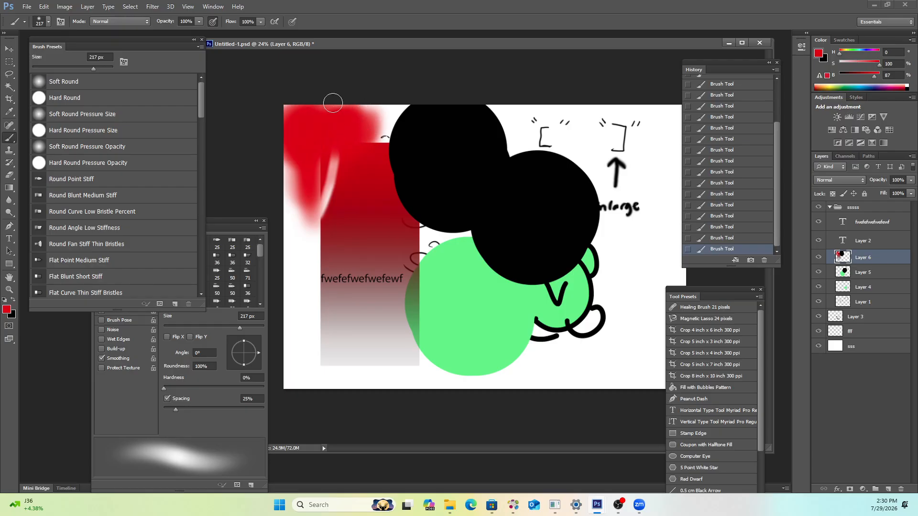
Enable airbrush build-up and paint red down the canvas's left edge, first at full strength and again at 75% opacity and 79% flow.
click(274, 21)
mouse_move(347, 180)
mouse_down()
mouse_move(293, 239)
mouse_move(295, 216)
mouse_move(314, 263)
mouse_up()
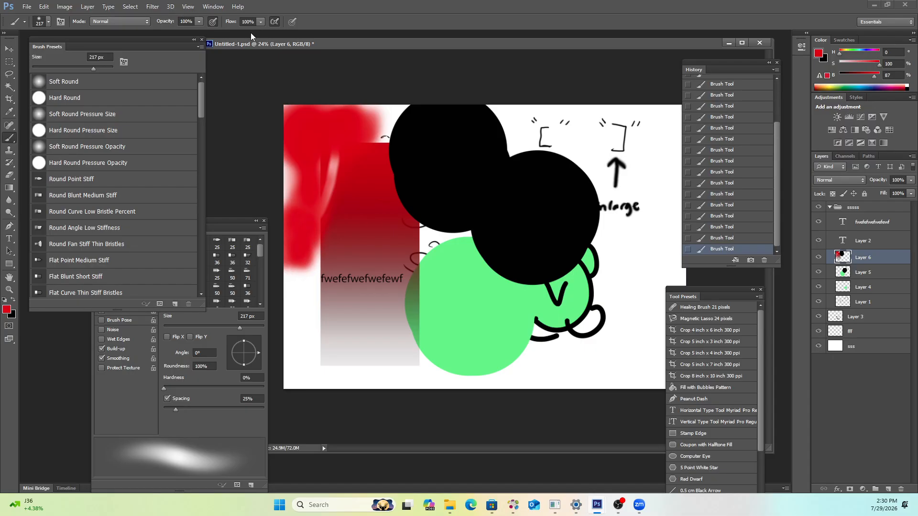
drag(198, 23, 187, 44)
click(261, 21)
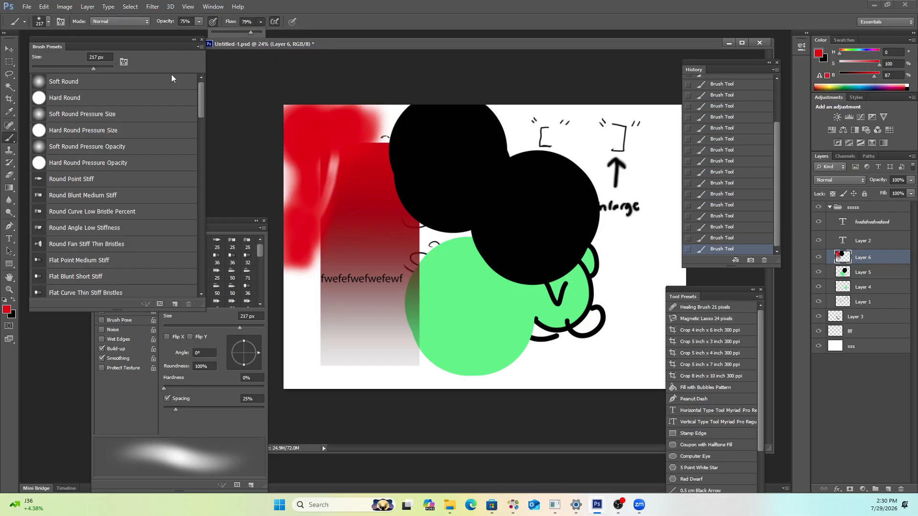
mouse_move(313, 309)
mouse_down()
mouse_move(295, 320)
mouse_move(317, 296)
mouse_move(295, 316)
mouse_move(300, 296)
mouse_up()
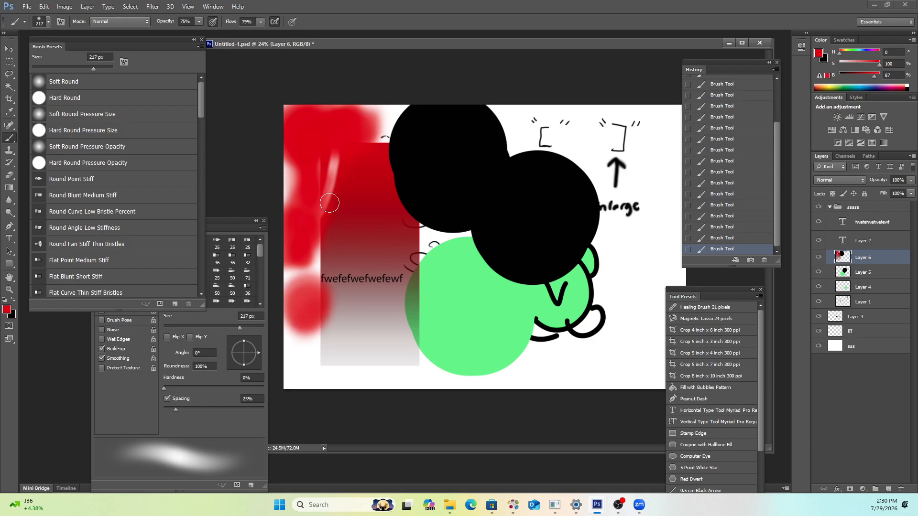
Turn on pressure control for brush size and paint wavy red strokes down the canvas's right side.
click(292, 22)
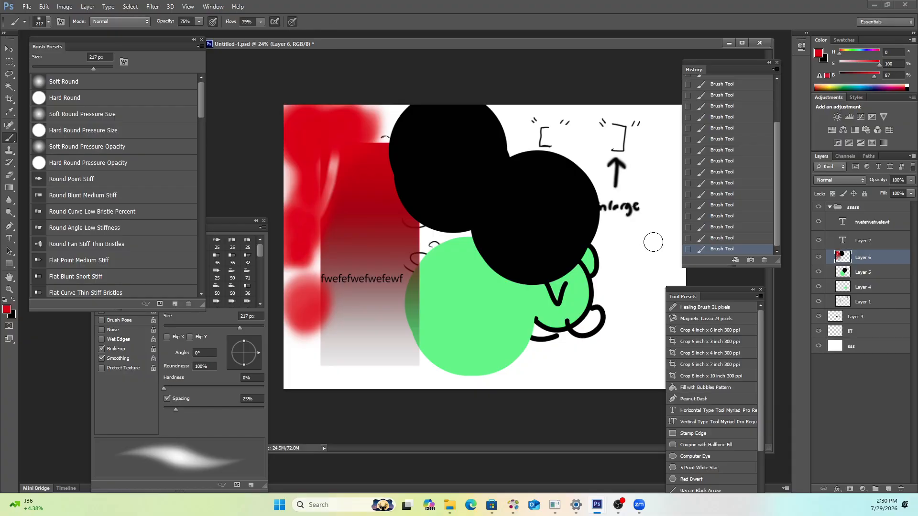
drag(650, 239, 604, 381)
drag(656, 183, 636, 277)
mouse_move(652, 151)
mouse_down()
mouse_move(655, 246)
mouse_move(637, 256)
mouse_up()
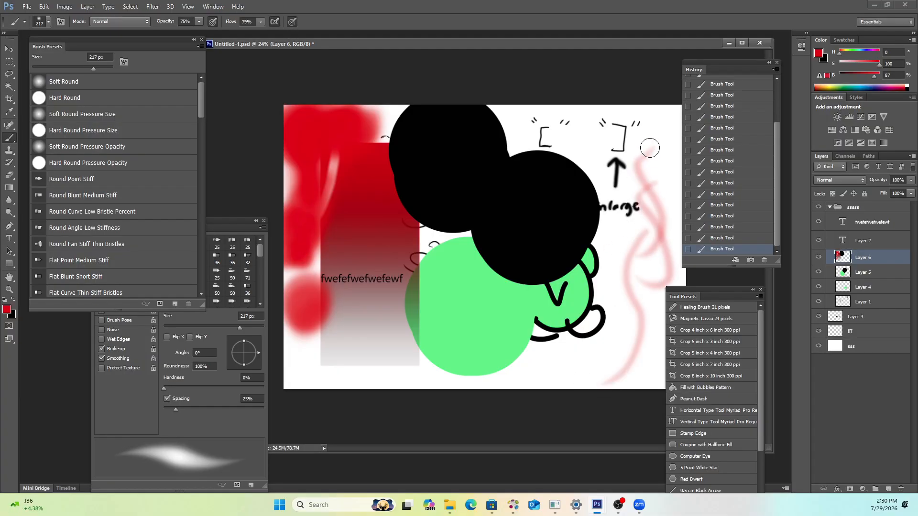
Shrink the brush to 100 px, scribble red strokes around the circles and brackets, and move the Brush panel away from the canvas.
key(bracketleft)
key(bracketleft)
key(bracketleft)
key(bracketleft)
key(bracketleft)
mouse_move(661, 143)
mouse_down()
mouse_move(665, 164)
mouse_move(633, 234)
mouse_move(600, 361)
mouse_move(514, 348)
mouse_up()
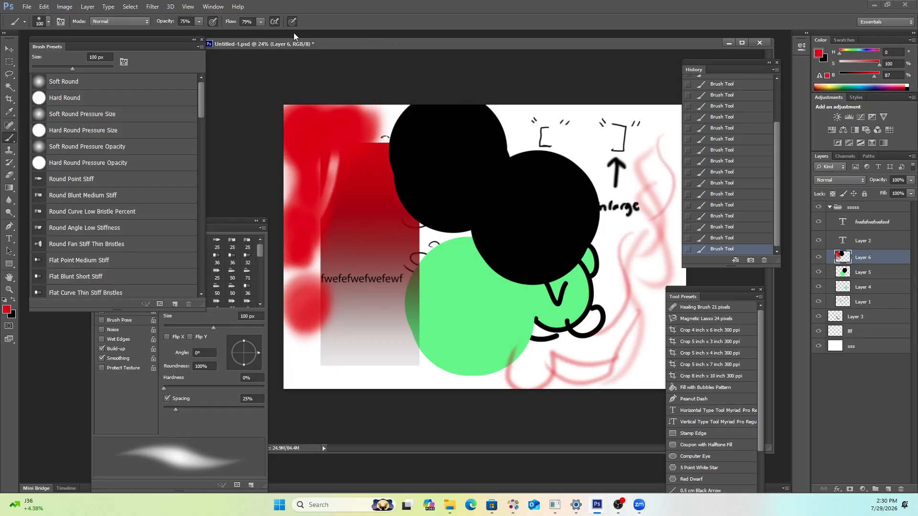
mouse_move(637, 121)
mouse_down()
mouse_move(592, 141)
mouse_move(572, 125)
mouse_move(583, 151)
mouse_move(570, 136)
mouse_move(489, 112)
mouse_move(492, 144)
mouse_up()
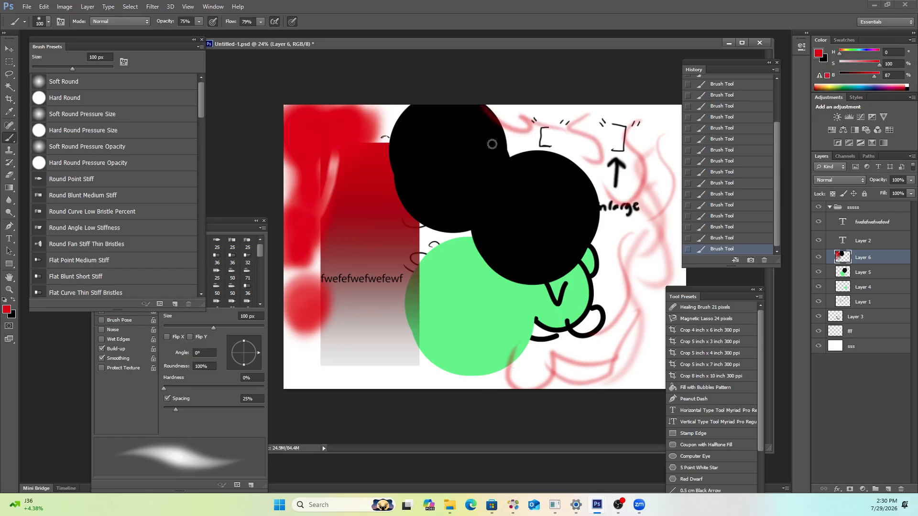
drag(235, 222, 160, 357)
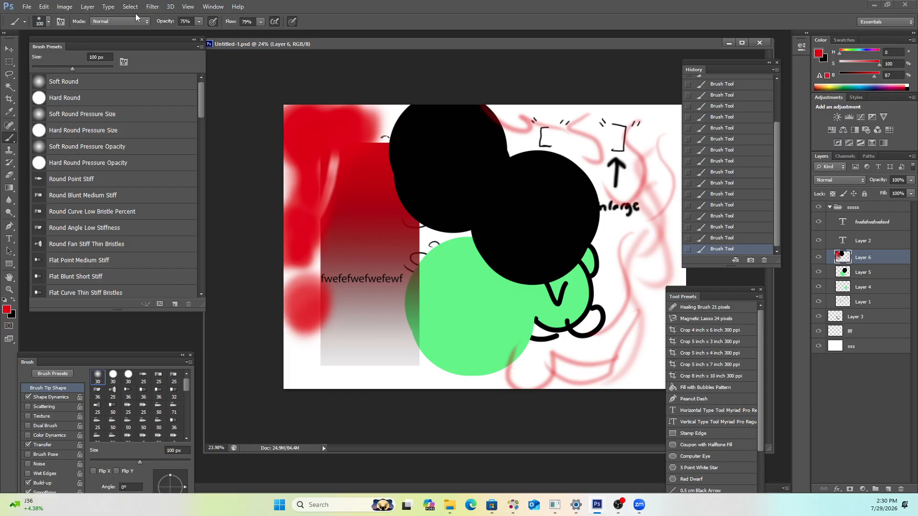
Flip the whole canvas horizontally and flip it back again.
click(185, 8)
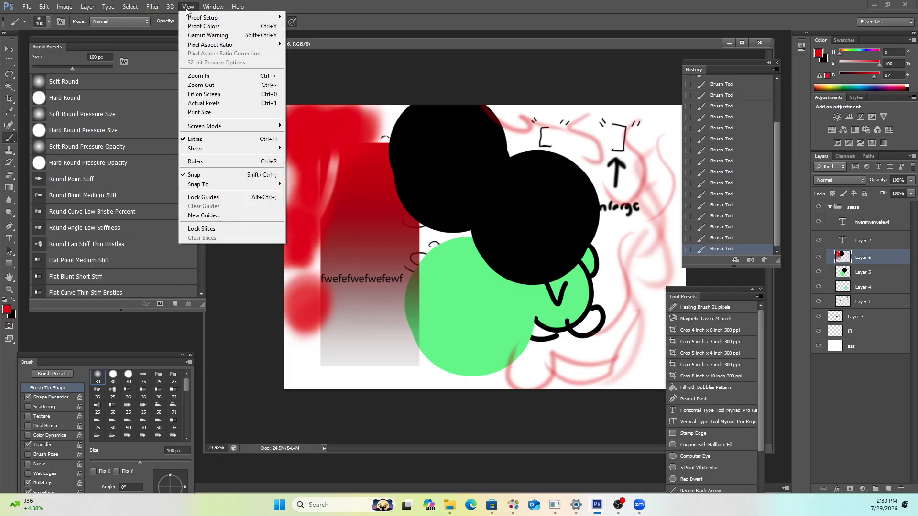
mouse_move(44, 8)
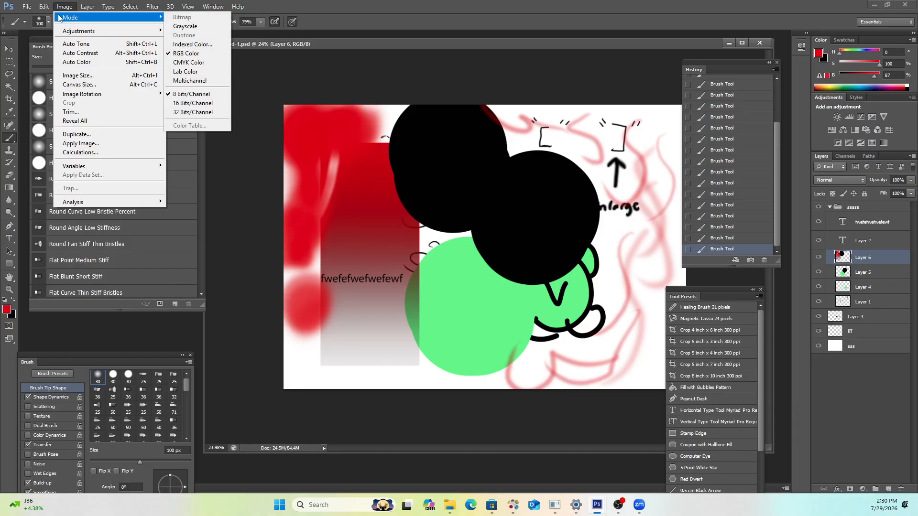
mouse_move(91, 95)
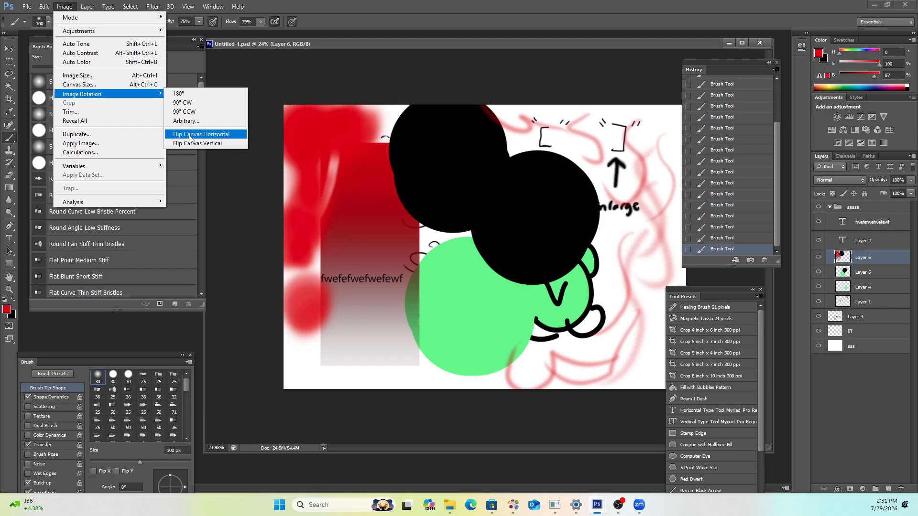
click(190, 138)
click(63, 7)
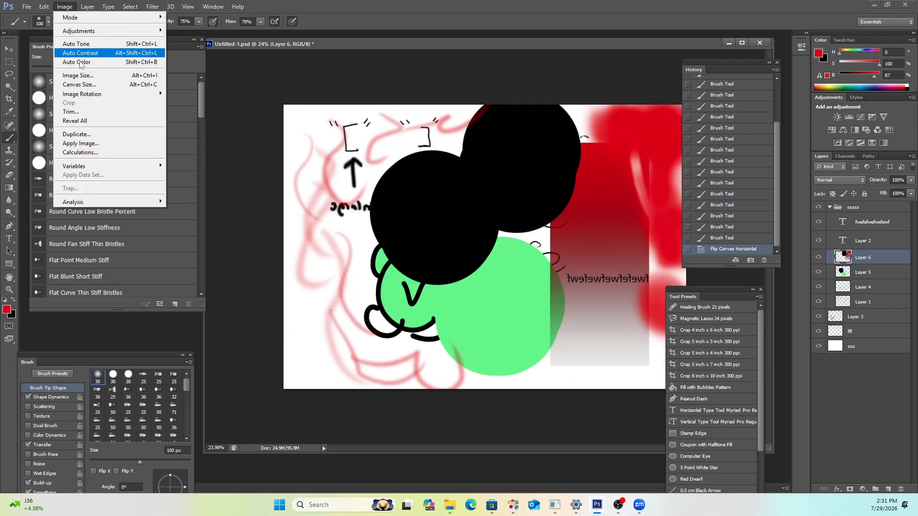
mouse_move(86, 95)
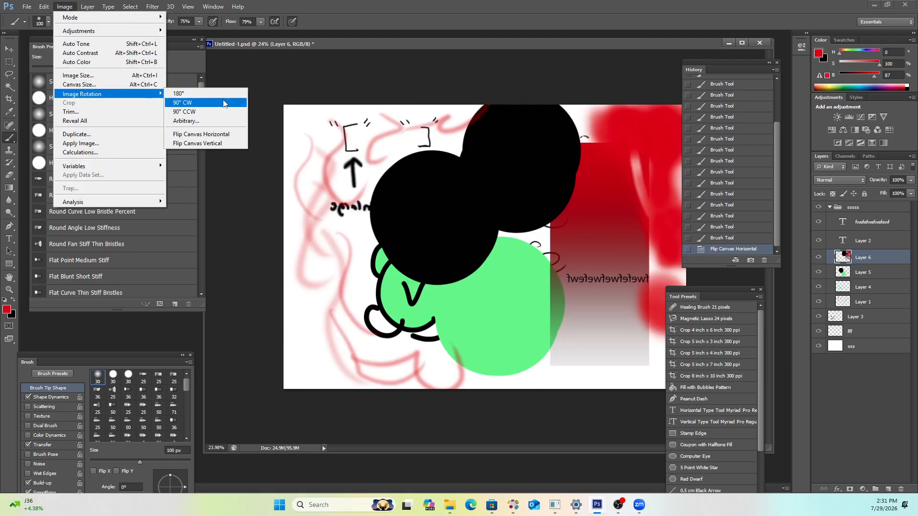
click(204, 136)
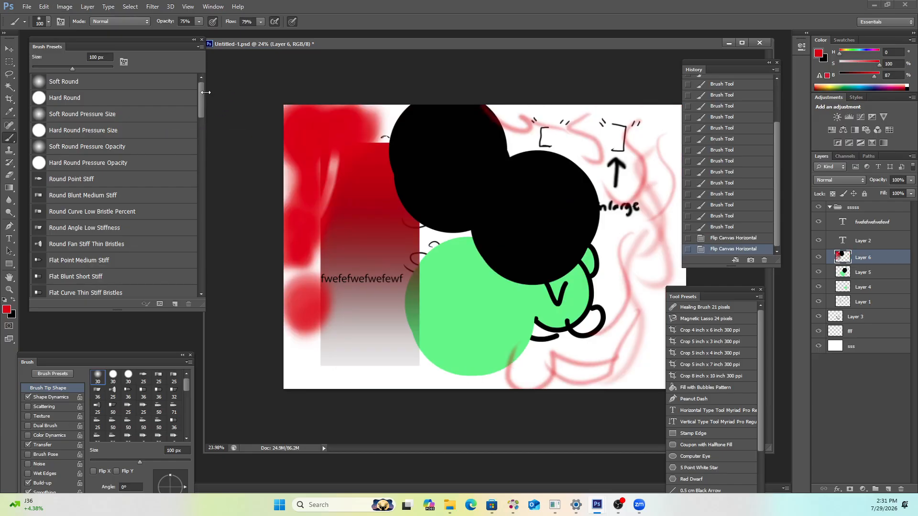